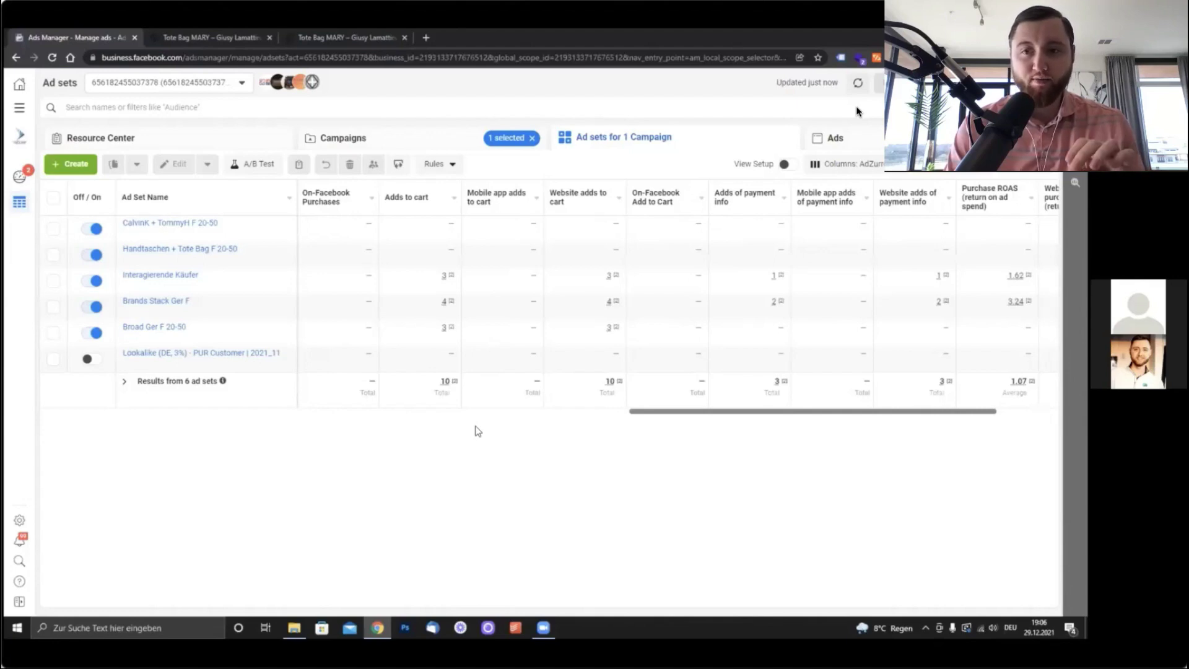
Step: Play the Ads Manager review showing six ad sets totalling €660.58 spent and 3 purchases
mouse_move(722, 188)
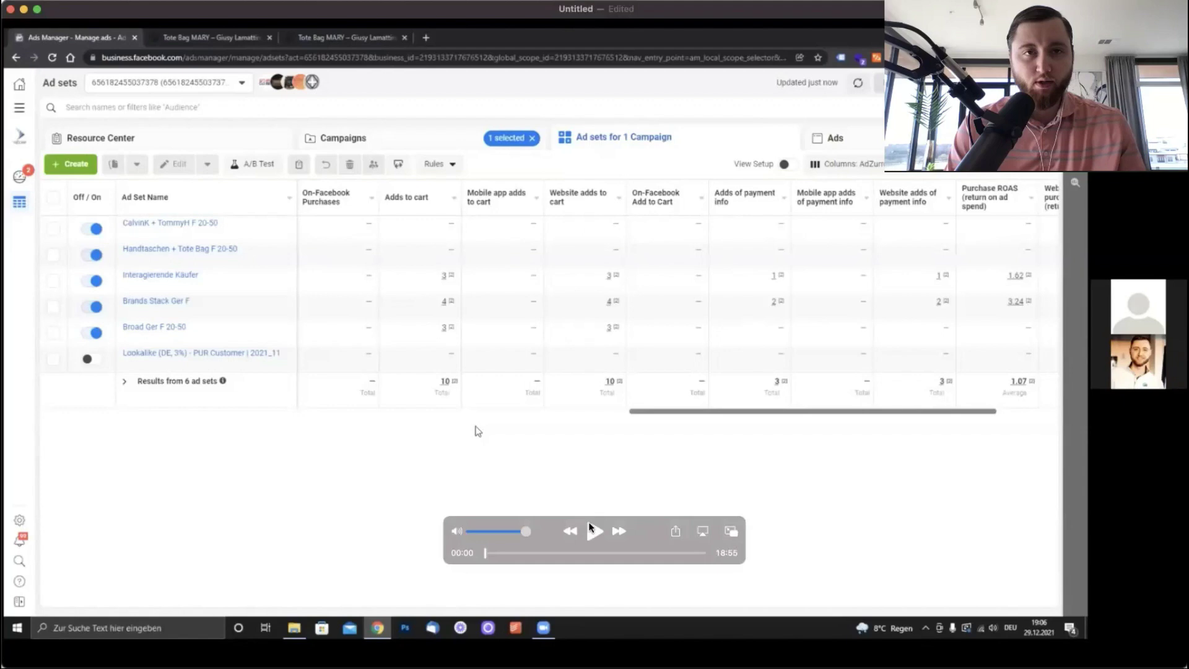
left_click(593, 532)
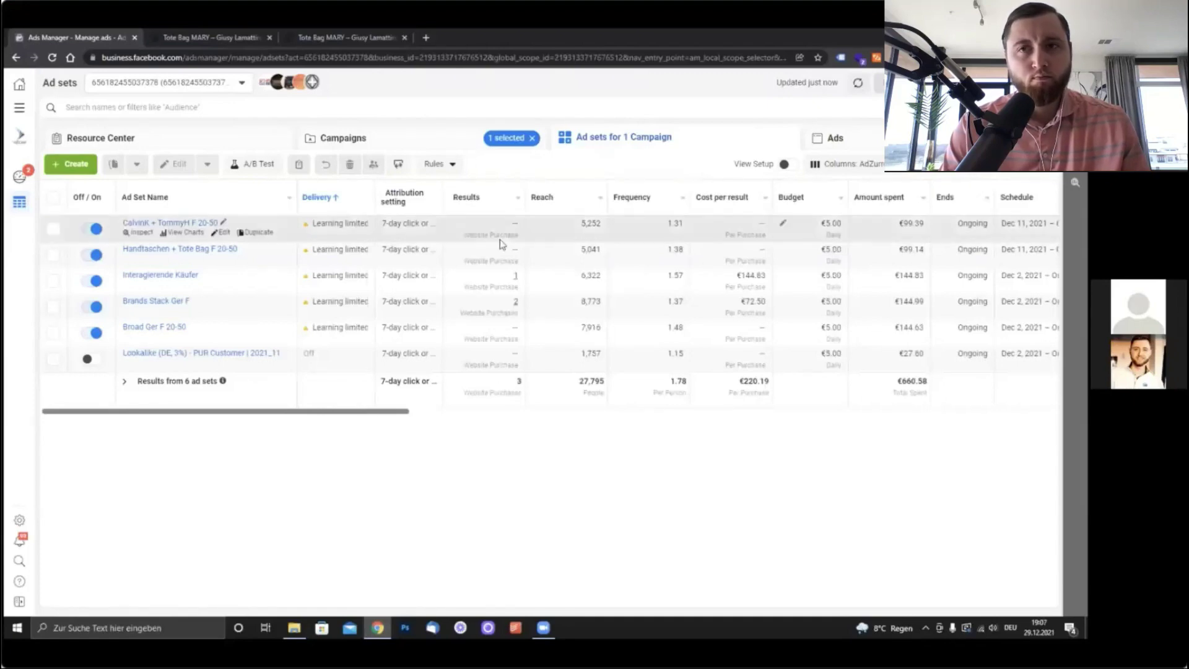
mouse_move(485, 277)
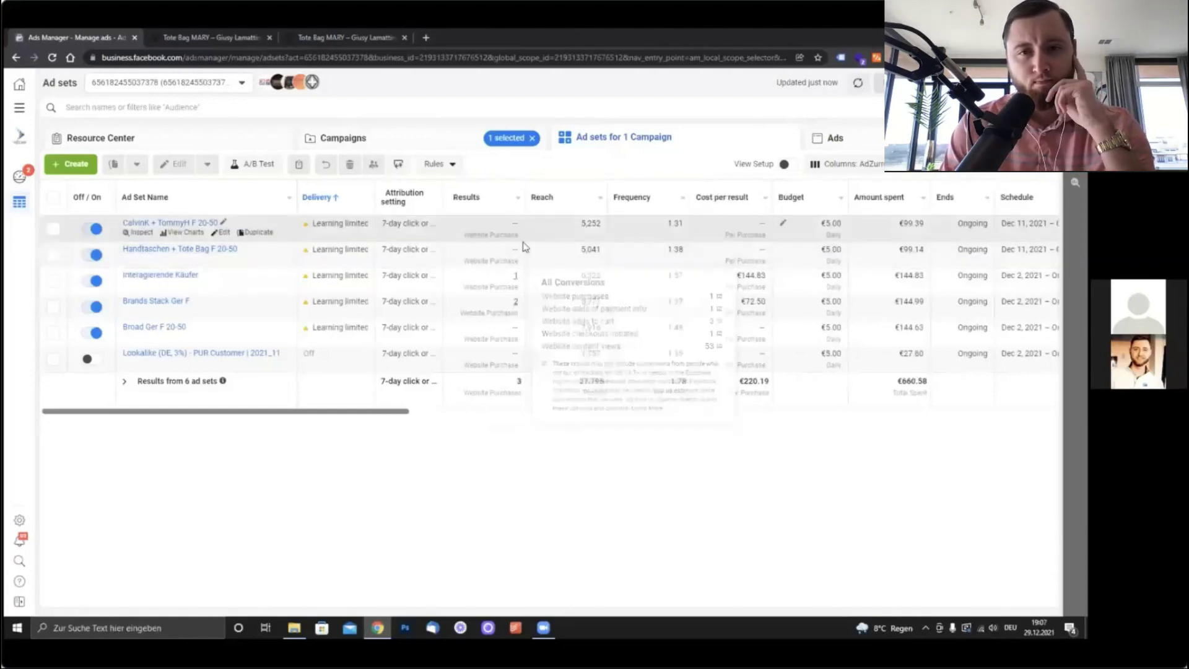
mouse_move(496, 238)
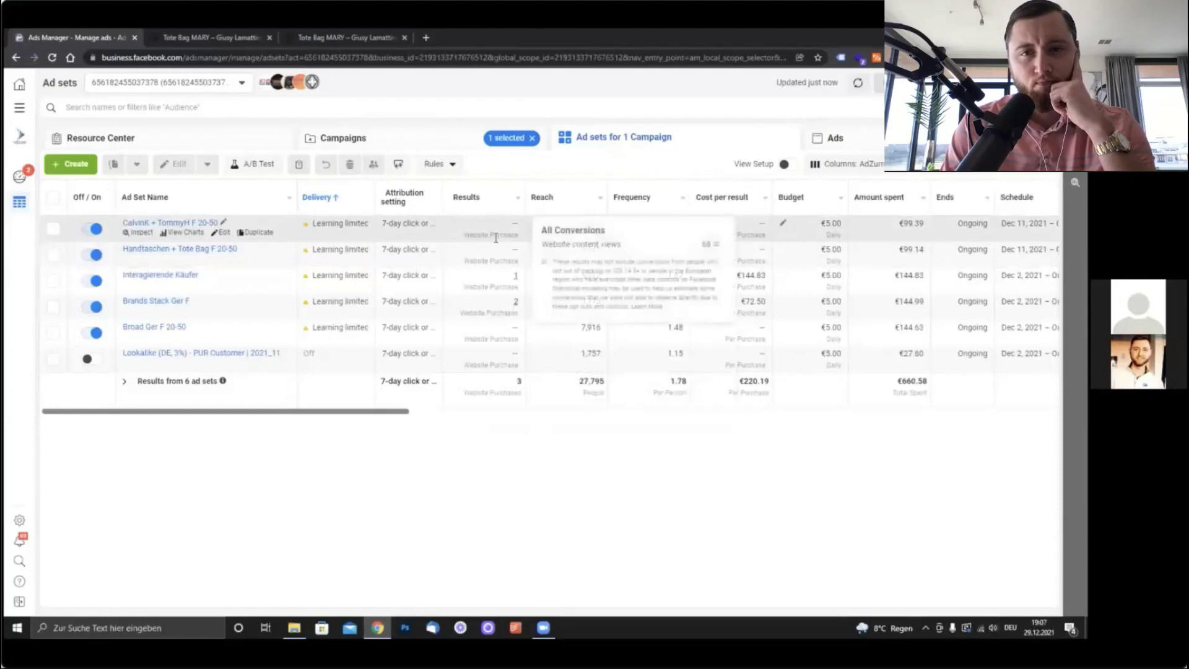
mouse_move(500, 342)
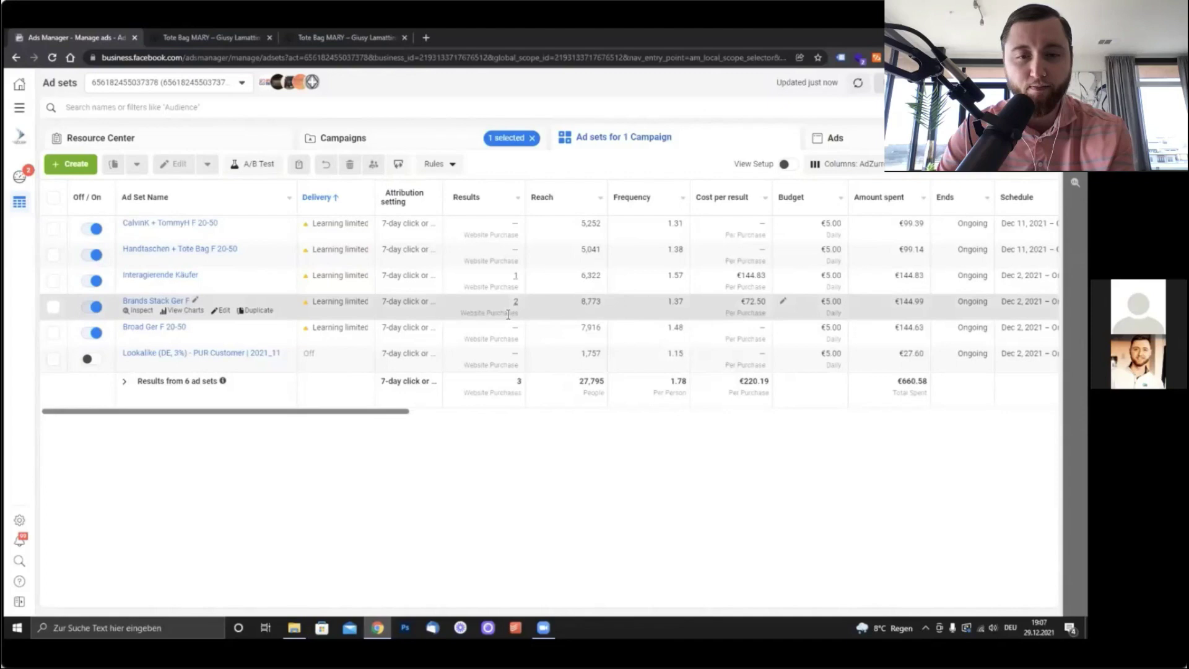
mouse_move(522, 623)
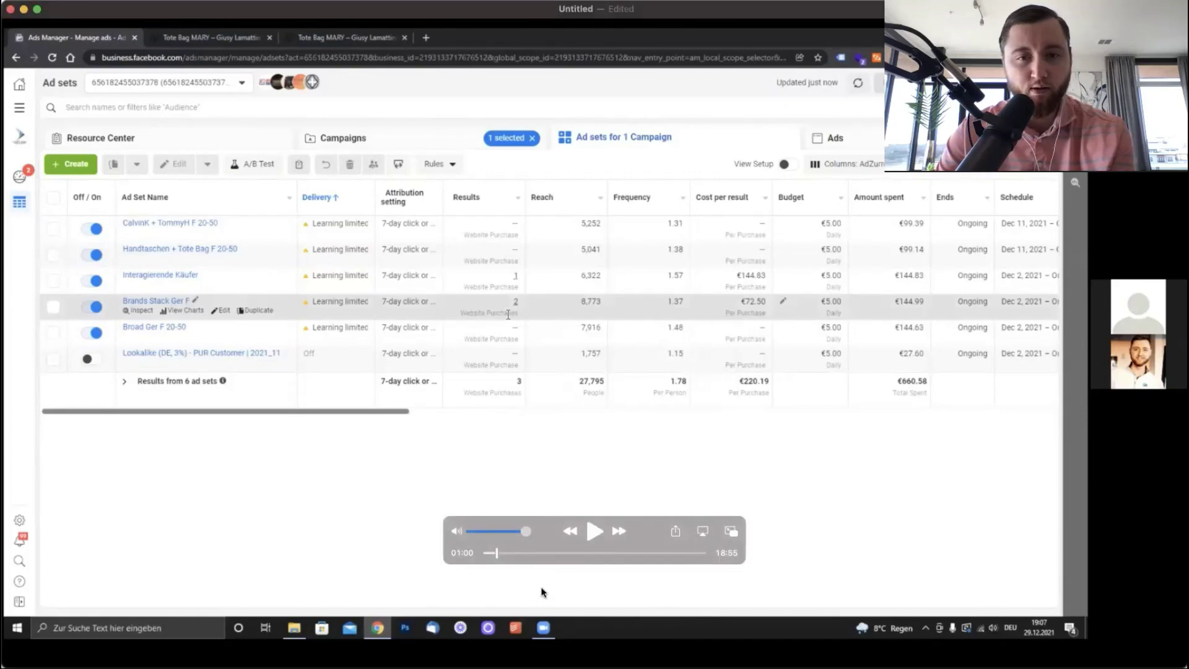
left_click(595, 531)
Step: List the Non-cbo: Interest Testing campaign's three Sirge purchasers and highlight the $244.95 order
mouse_move(513, 533)
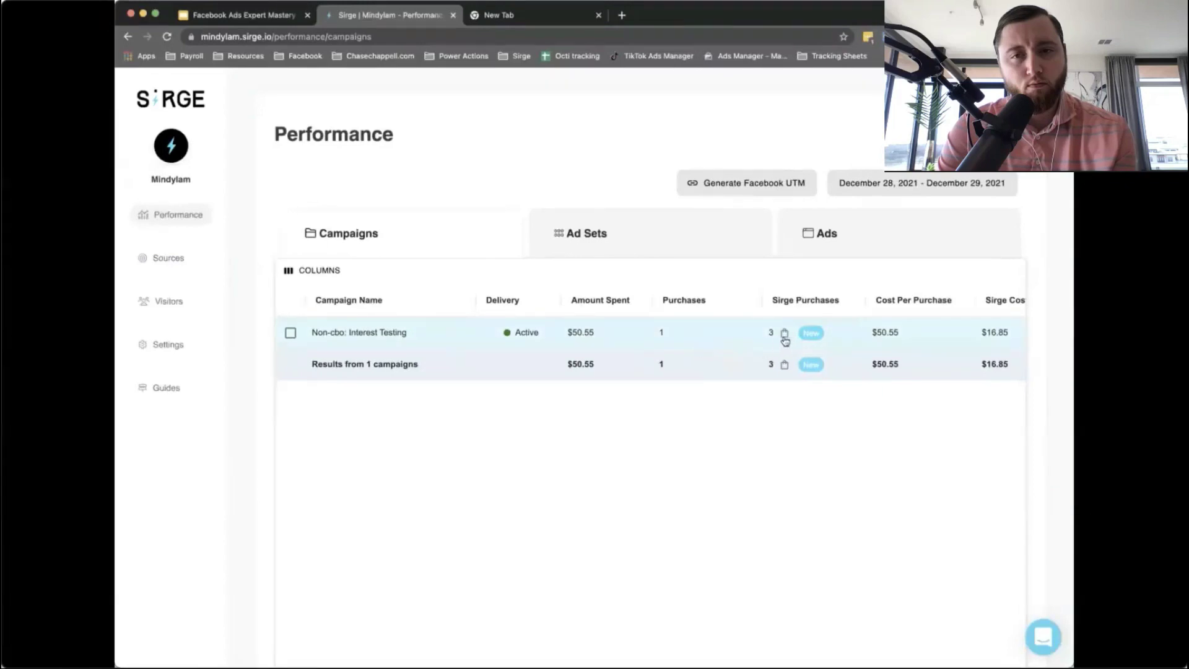
left_click(784, 334)
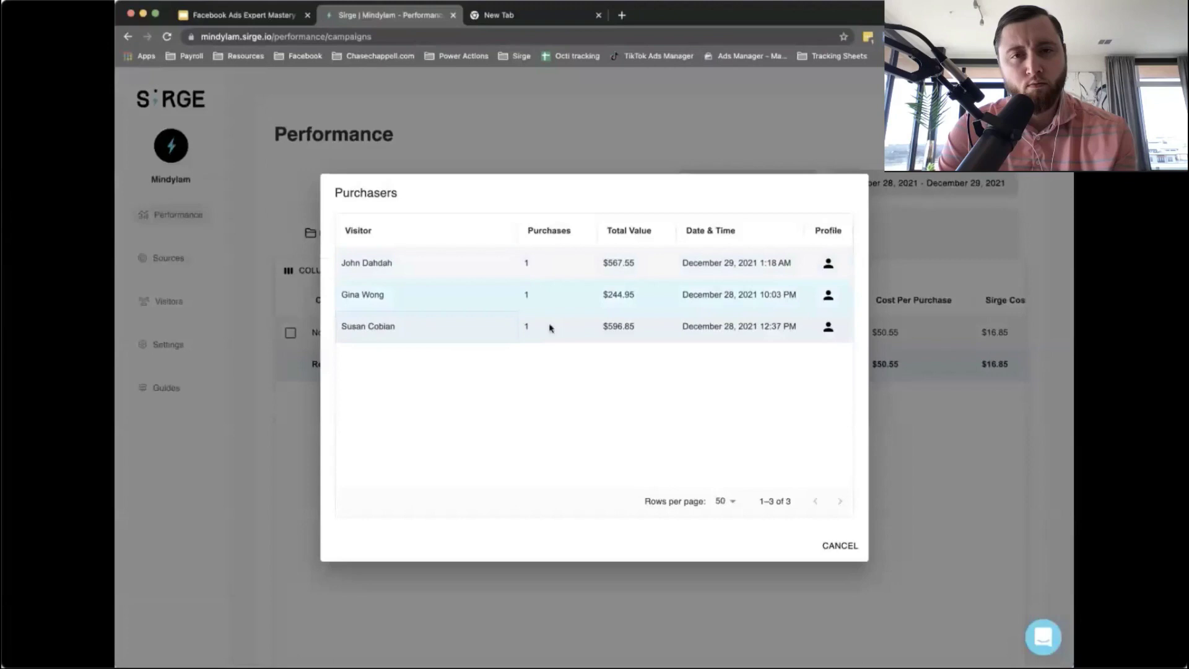
left_click_drag(658, 303, 579, 303)
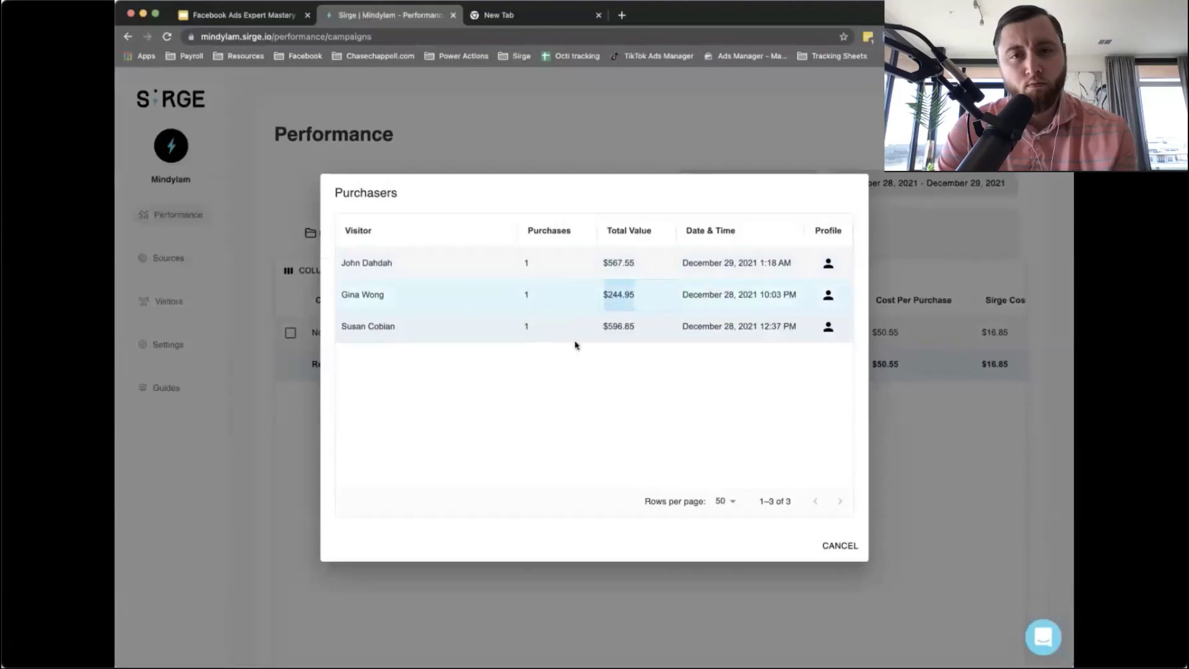
Step: Review the $244.95 buyer's visitor profile: Facebook UTM sources and 22 page views
left_click(555, 359)
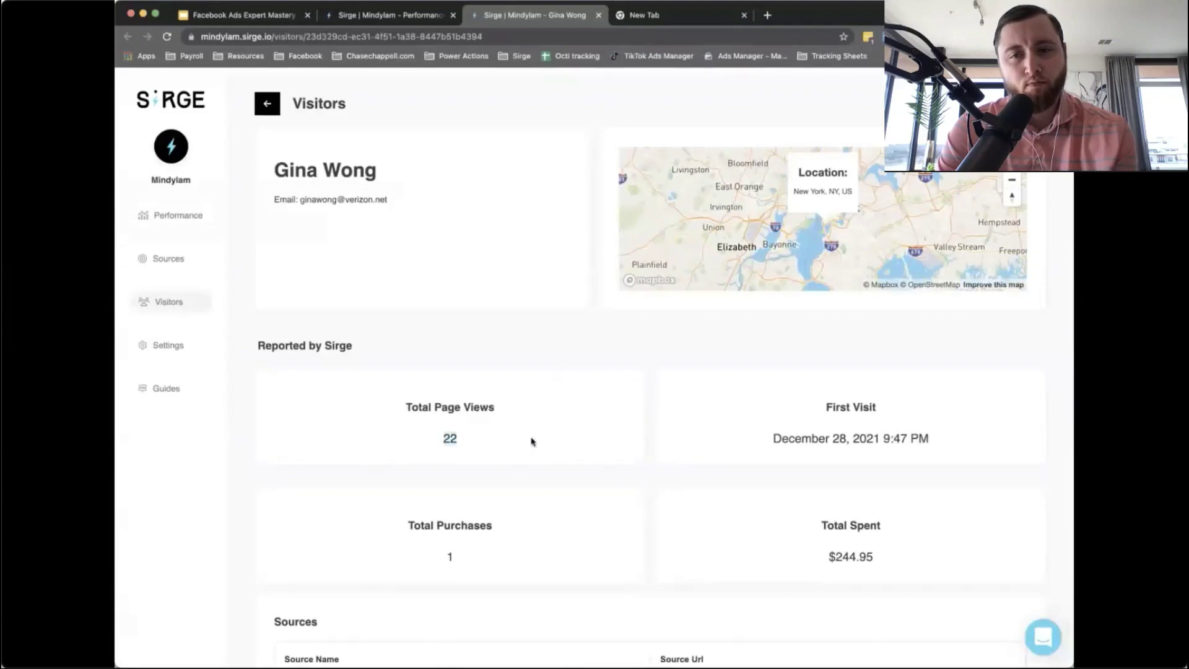
scroll(555, 426, "down", 5)
scroll(712, 396, "down", 2)
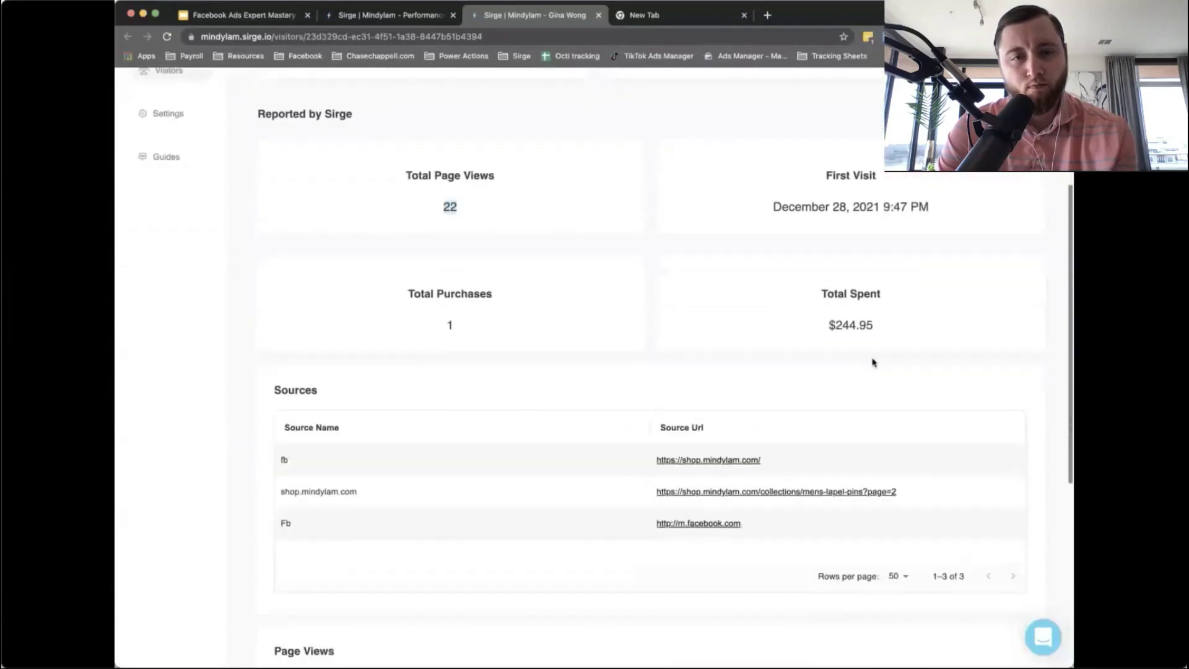
scroll(491, 478, "down", 6)
scroll(493, 480, "down", 2)
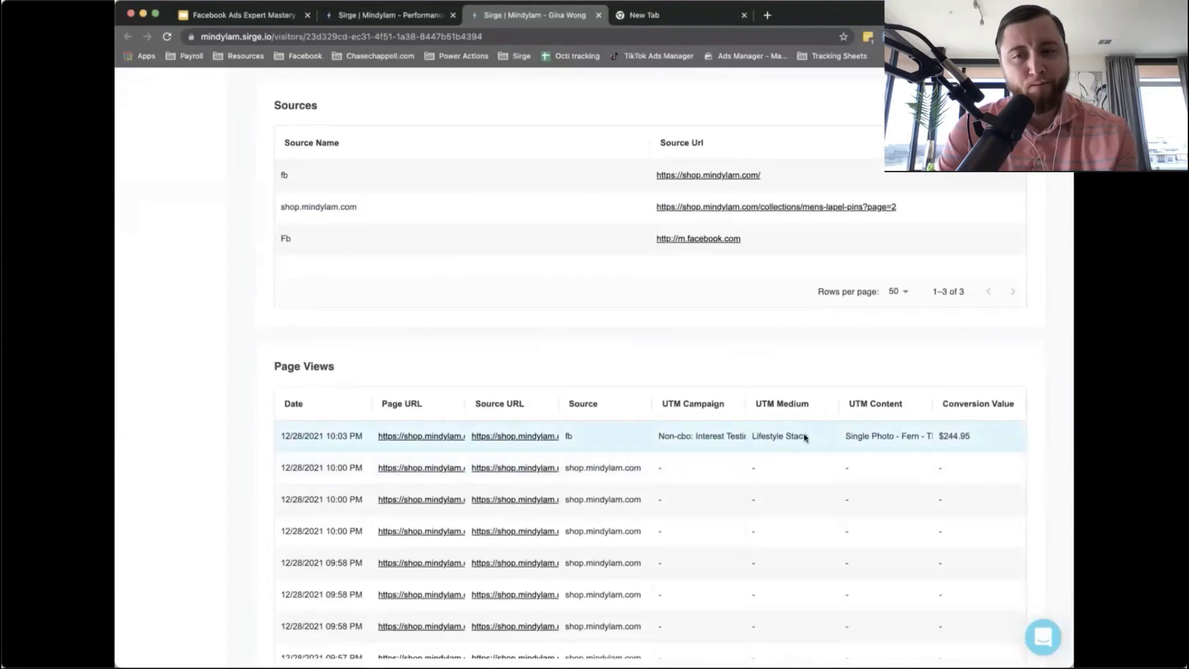
scroll(674, 465, "up", 1)
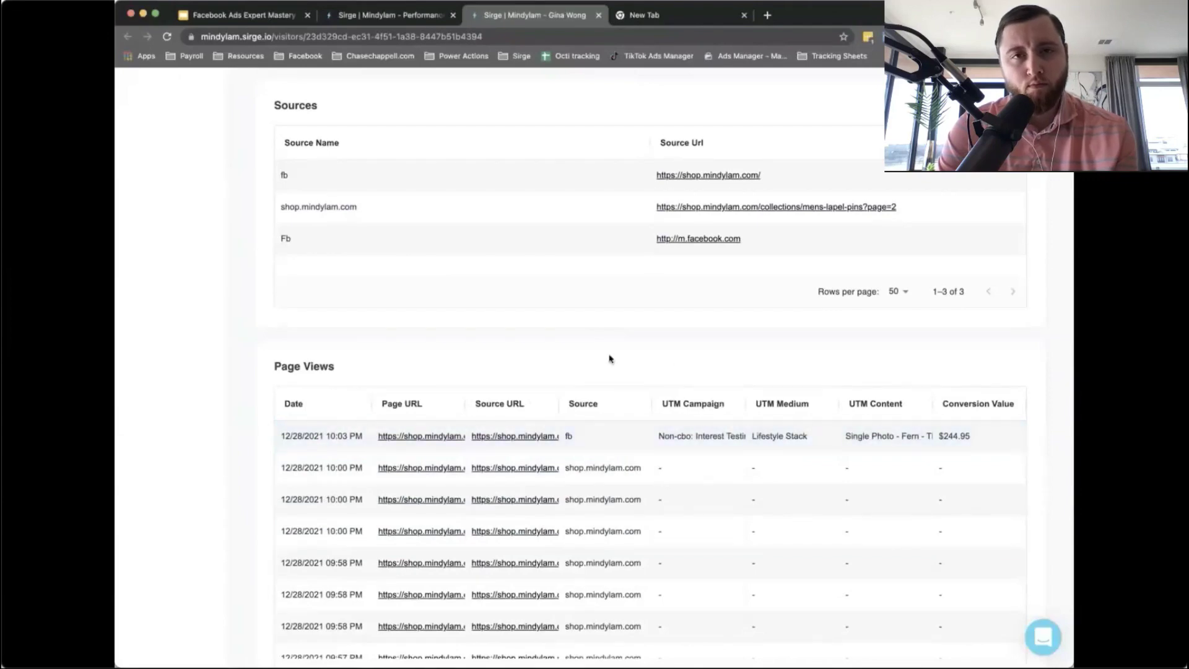
scroll(609, 362, "down", 3)
scroll(621, 284, "up", 10)
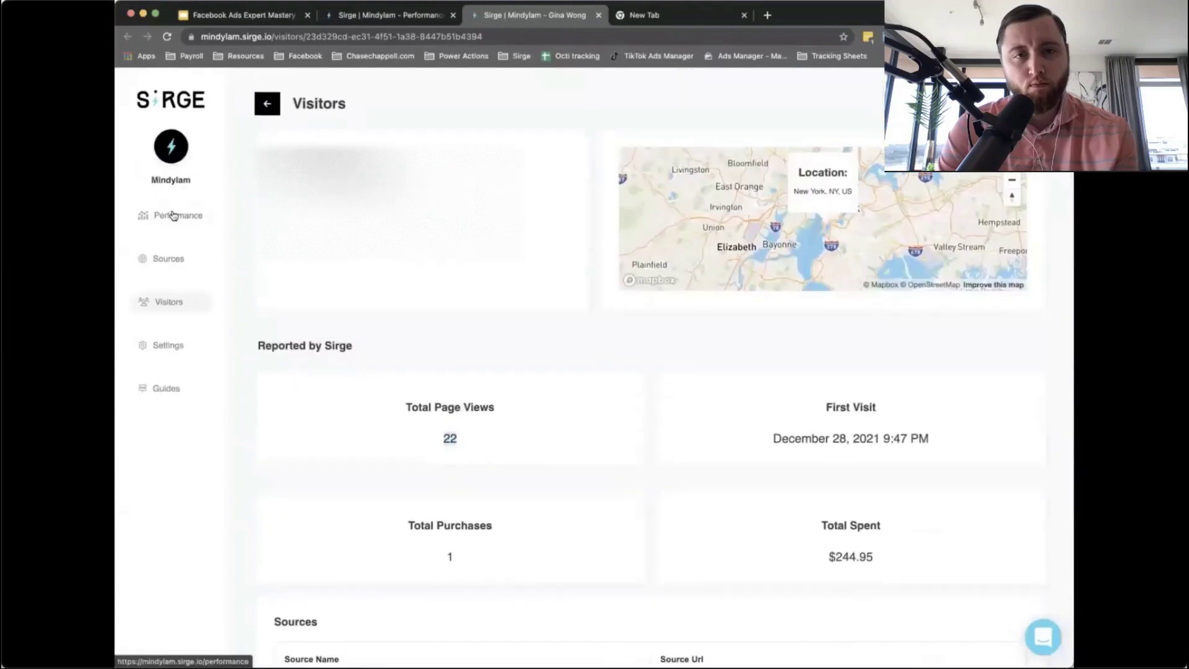
scroll(481, 273, "down", 3)
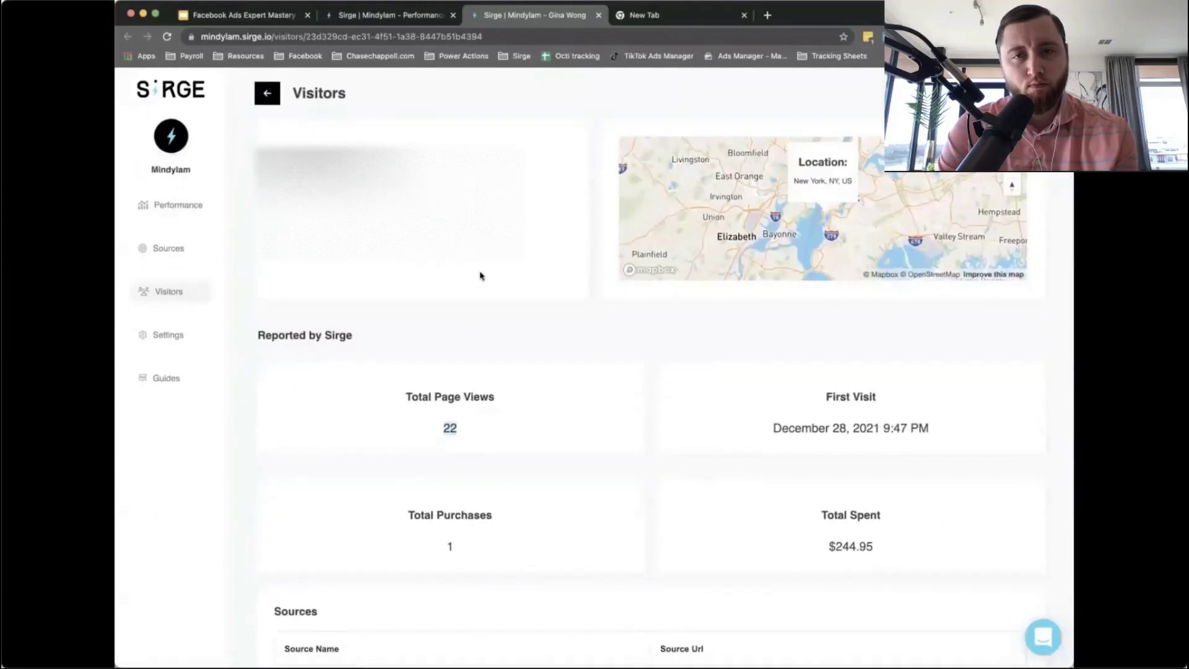
scroll(557, 235, "up", 3)
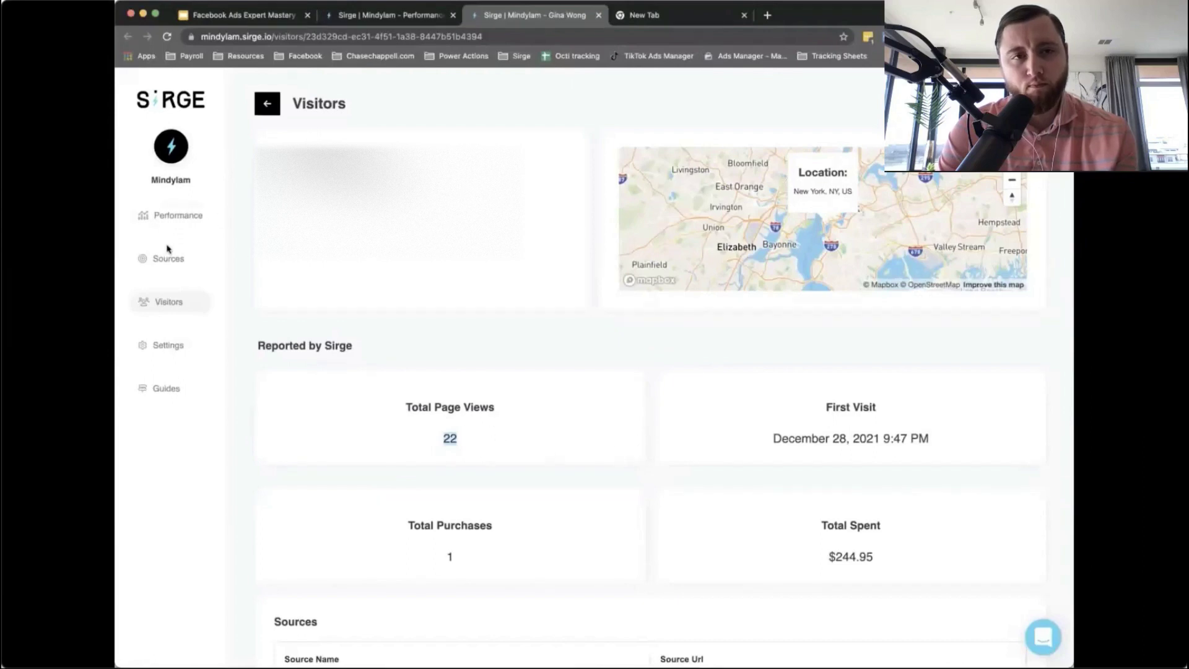
Step: Return to the Performance overview and close the Purchasers list
left_click(189, 215)
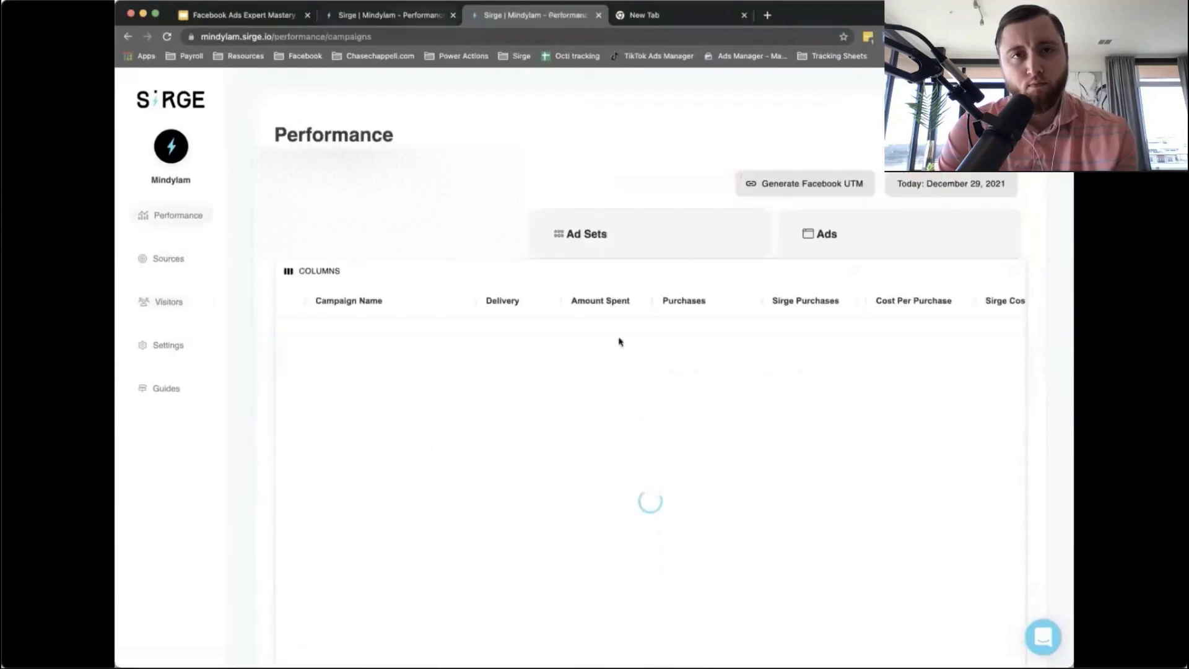
left_click(399, 15)
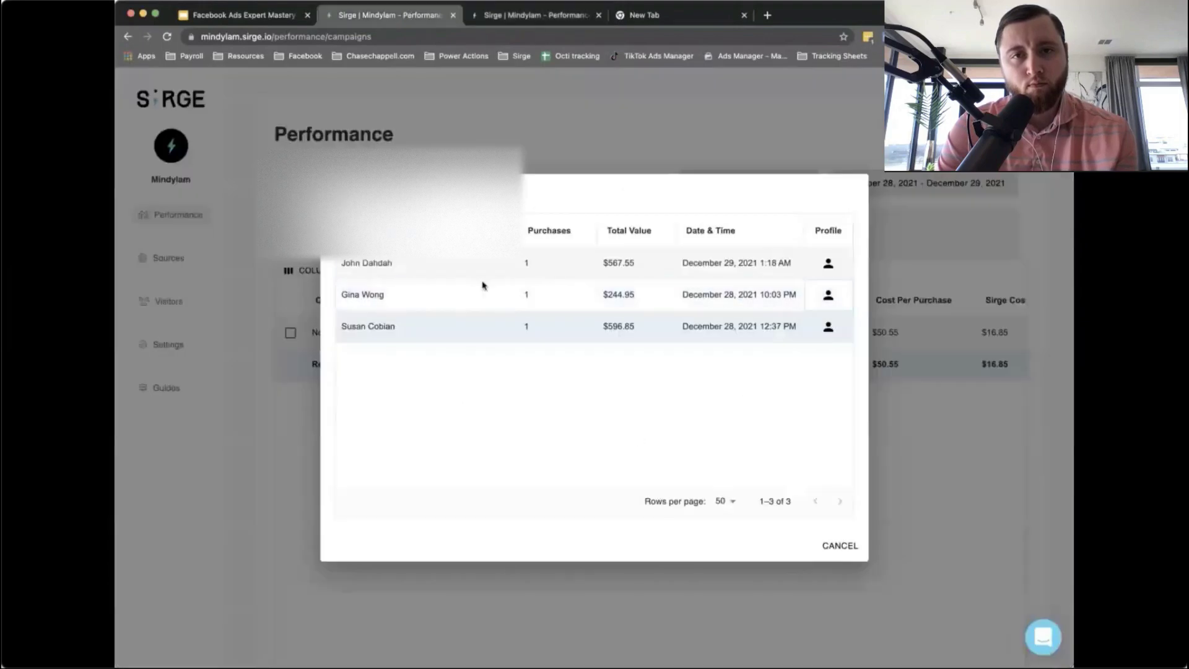
left_click(848, 556)
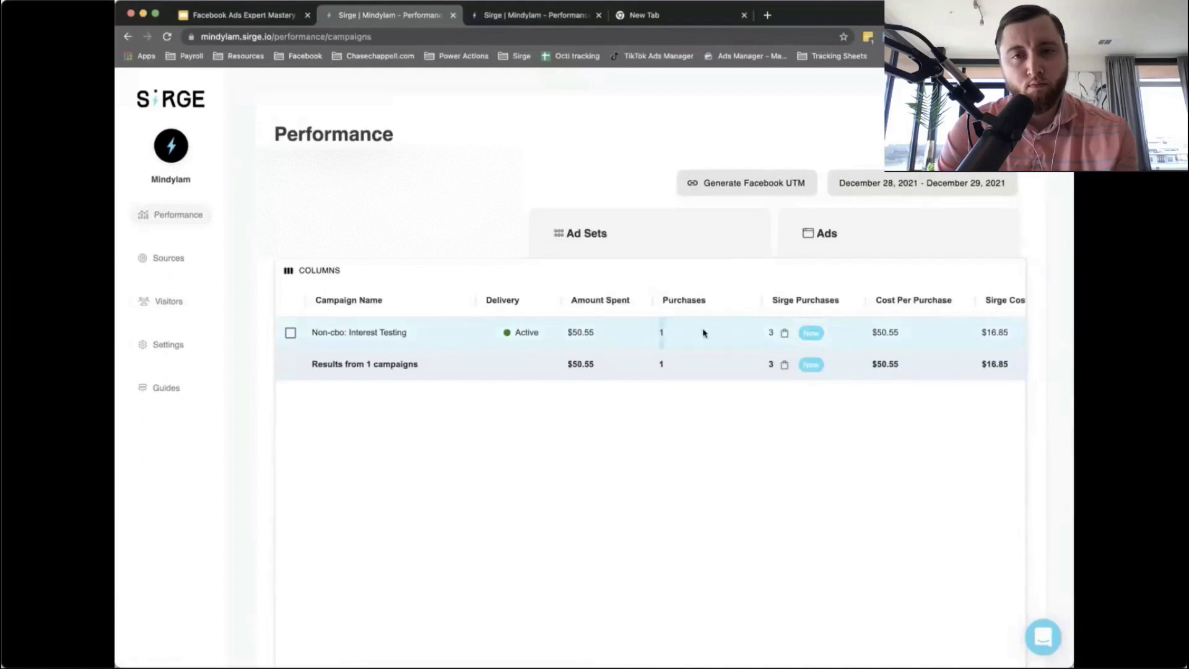
Step: Drill into the Non-cbo: Interest Testing campaign's Lifestyle Stack ad set to list its three ads
left_click(289, 335)
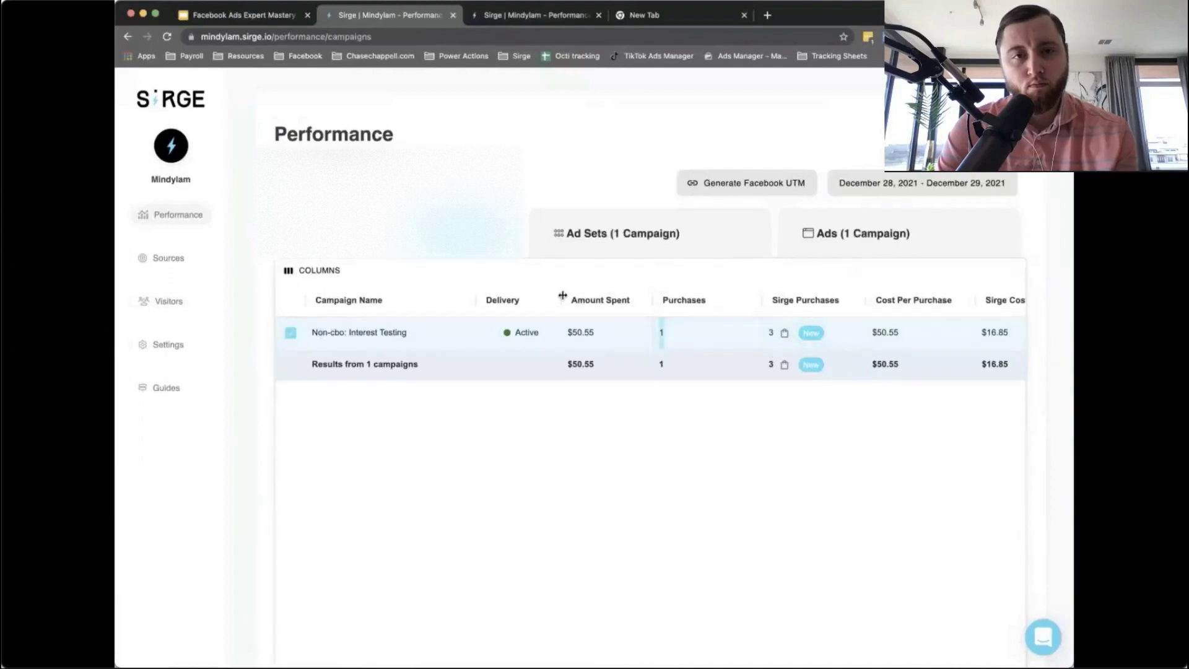
left_click(604, 243)
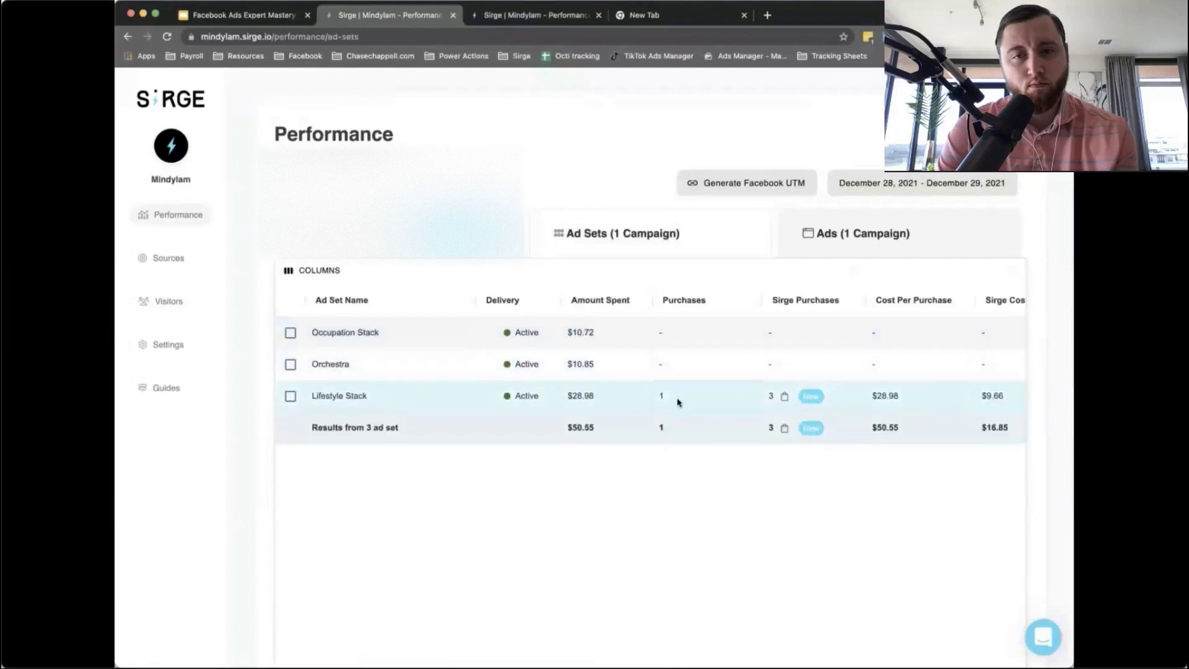
left_click(290, 396)
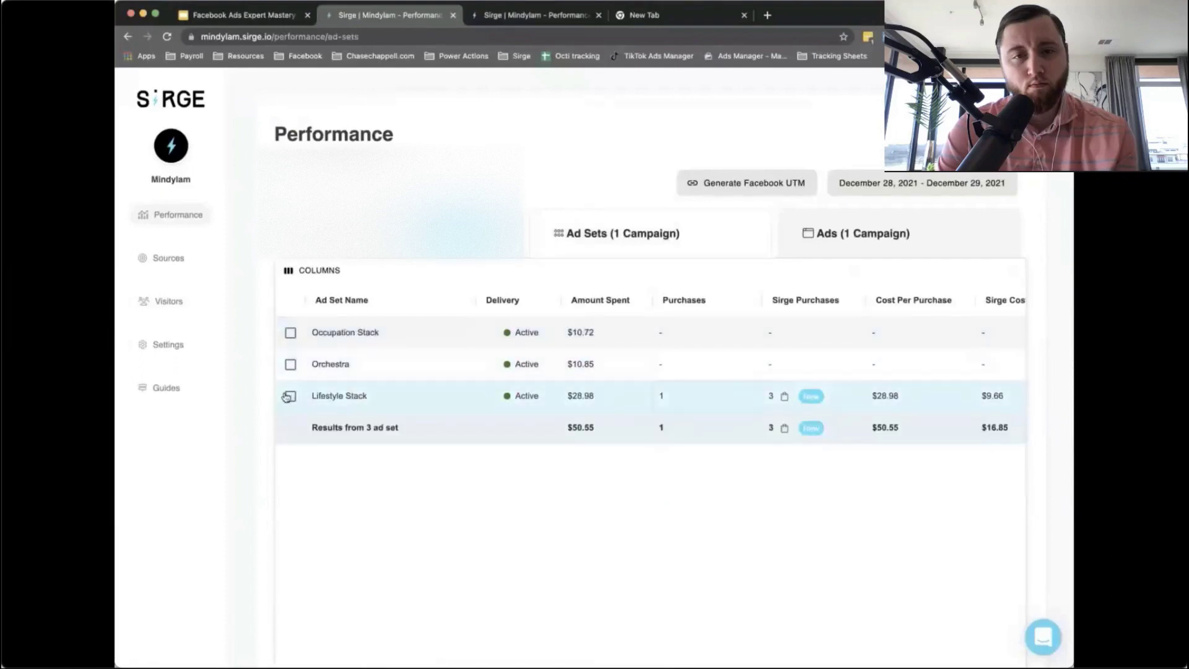
left_click(823, 236)
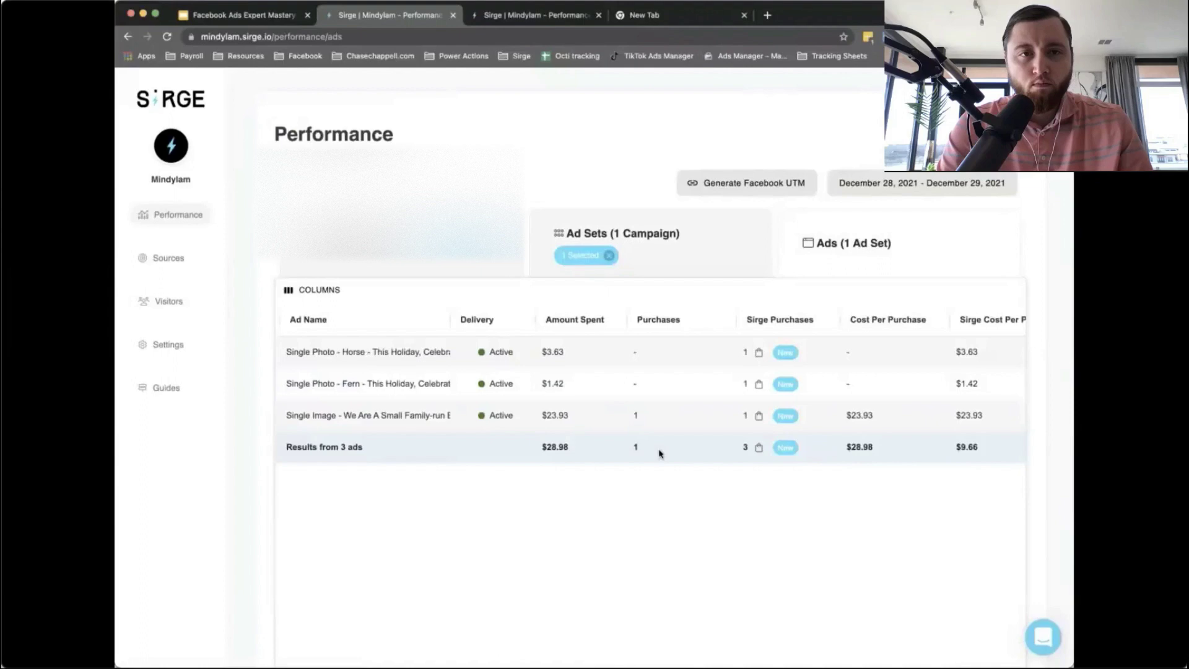
scroll(664, 421, "right", 2)
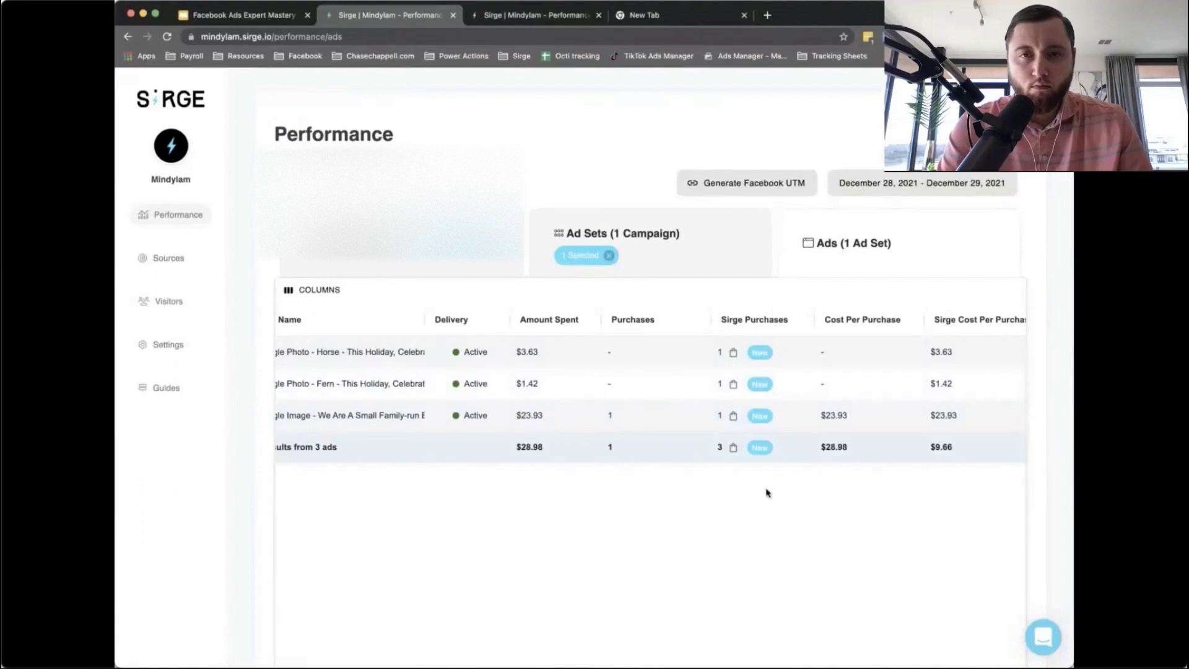
Step: Generate a Facebook UTM tracking URL for mindylam.com and select the resulting link
left_click(798, 194)
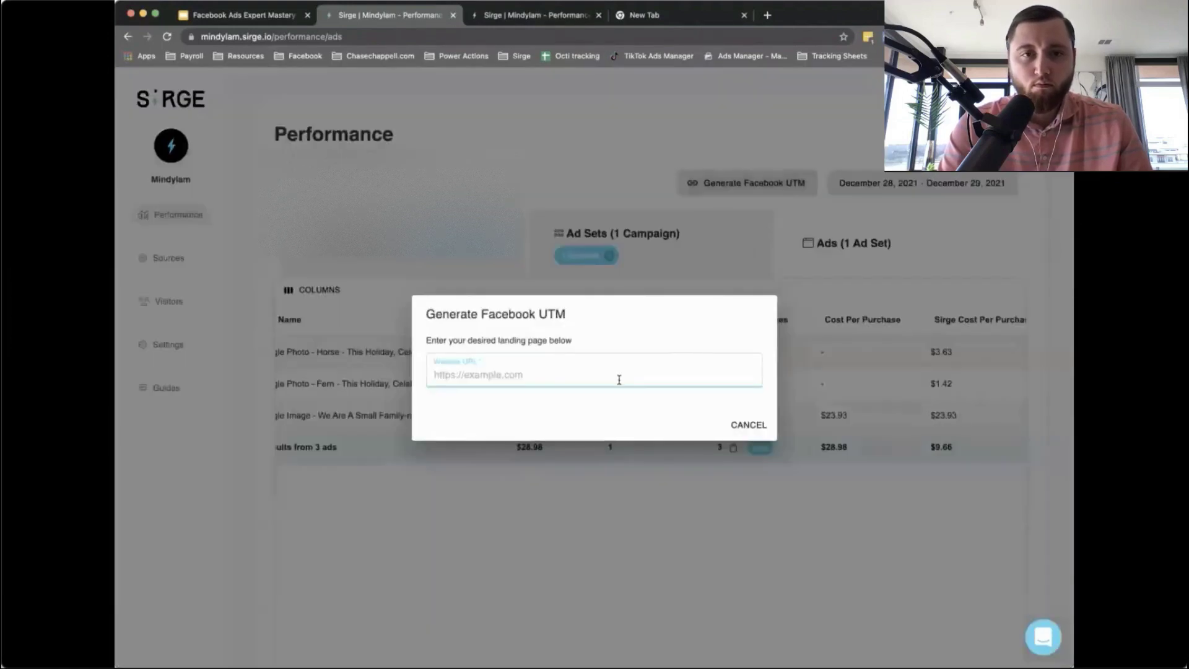
type("mindy")
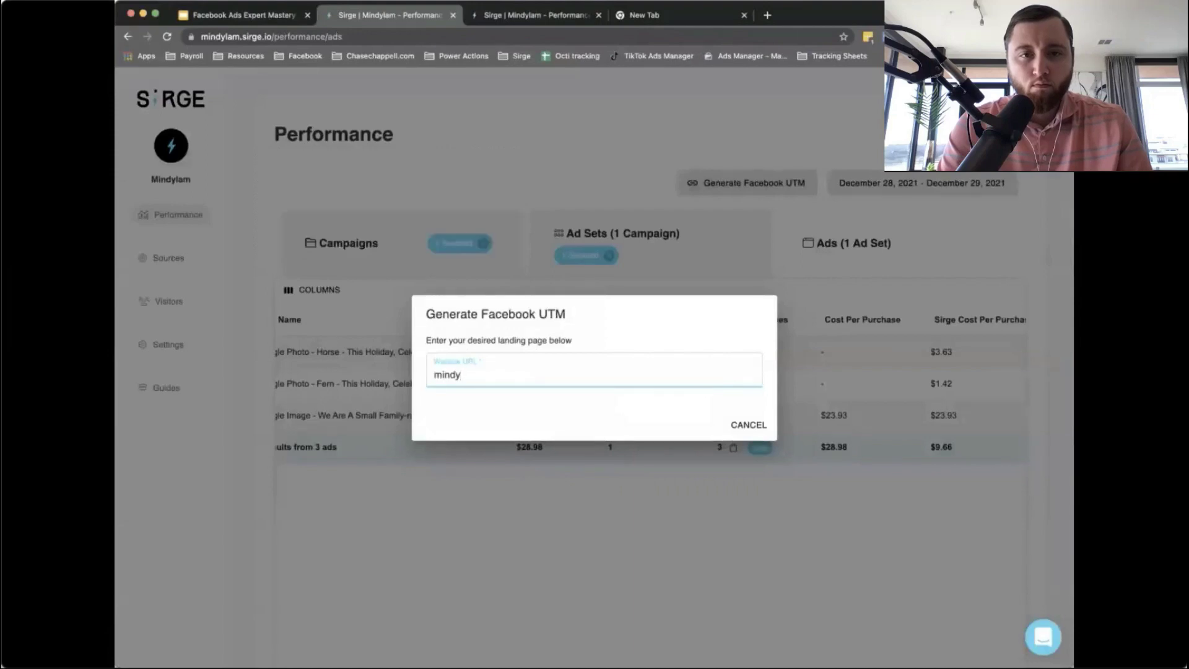
type("lam.com")
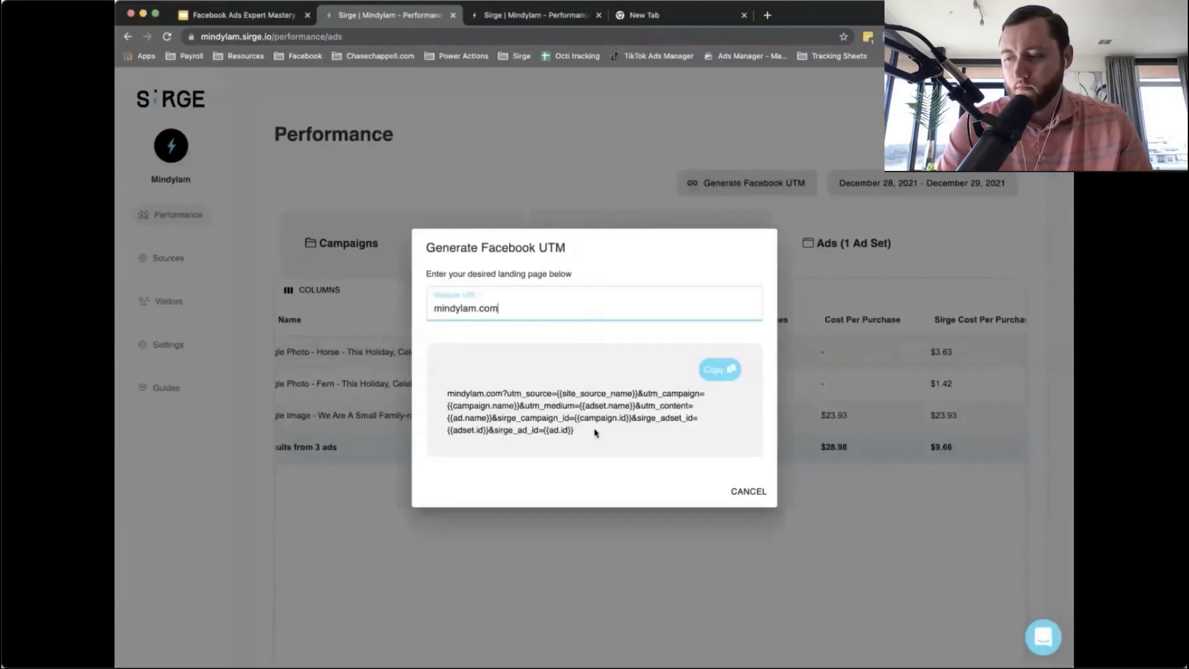
left_click_drag(596, 432, 500, 393)
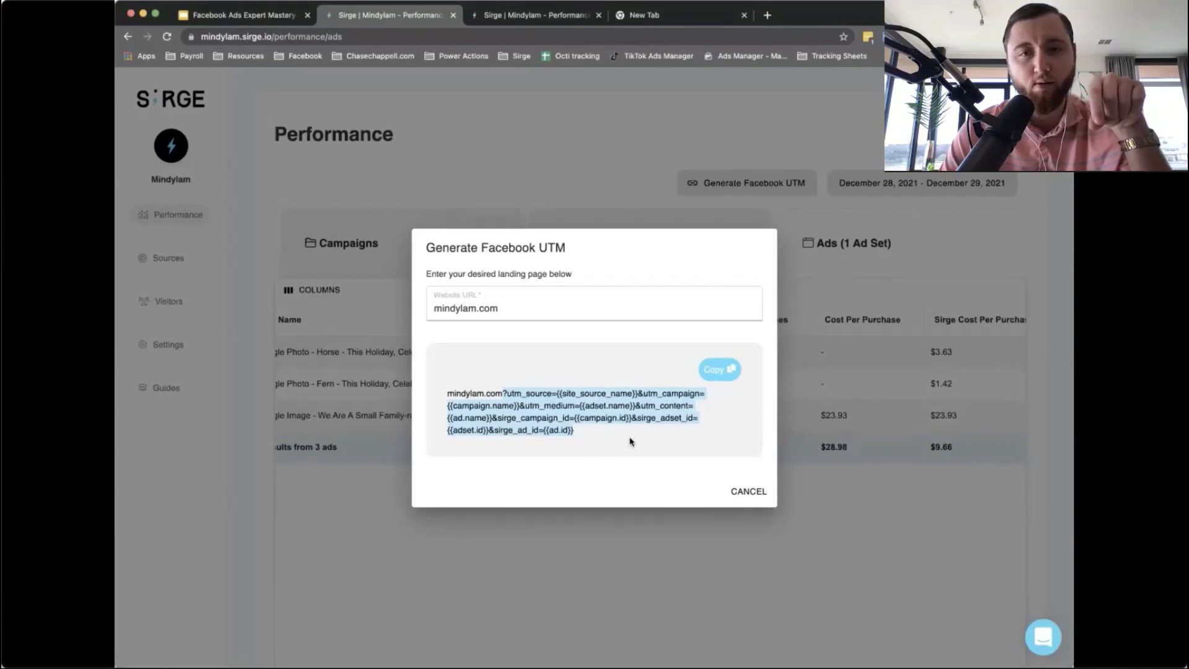
Step: Create the Fabulous Portrait business without a logo and open it
mouse_move(556, 571)
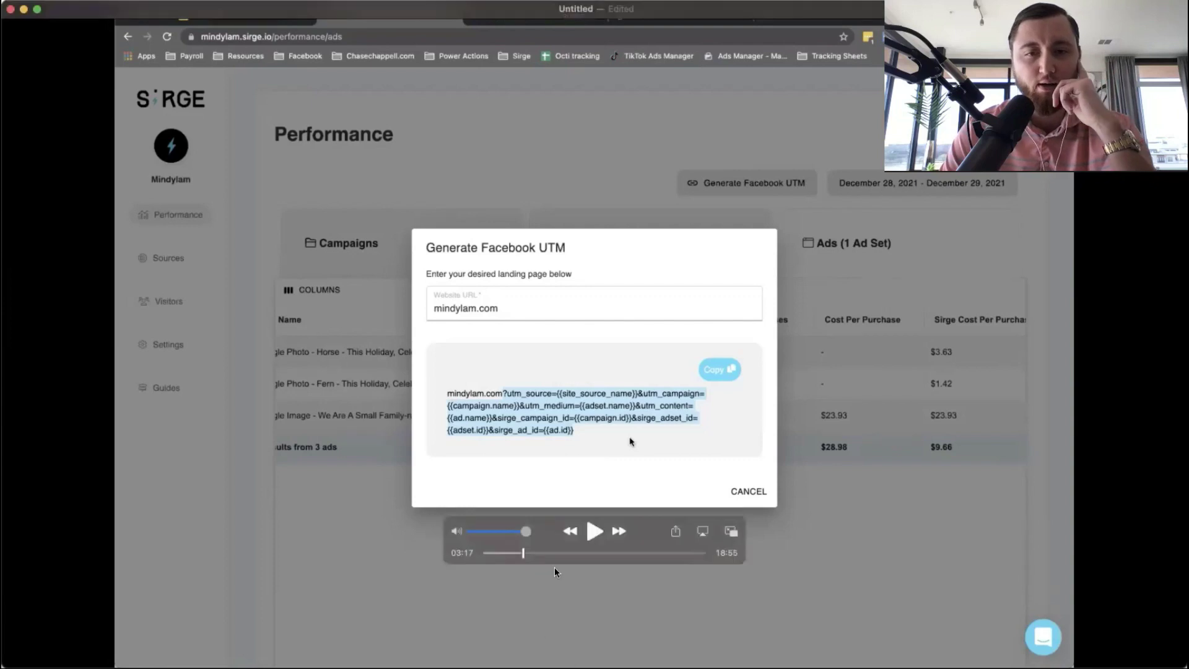
left_click_drag(524, 553, 545, 552)
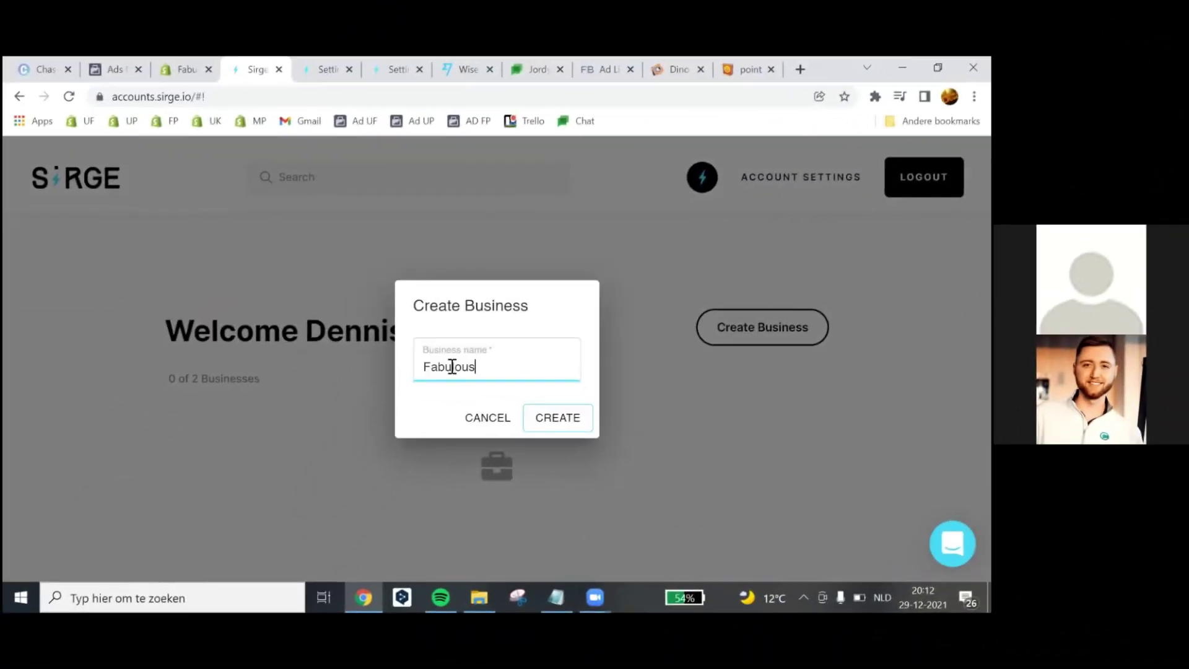
type(" Portrait")
left_click(566, 424)
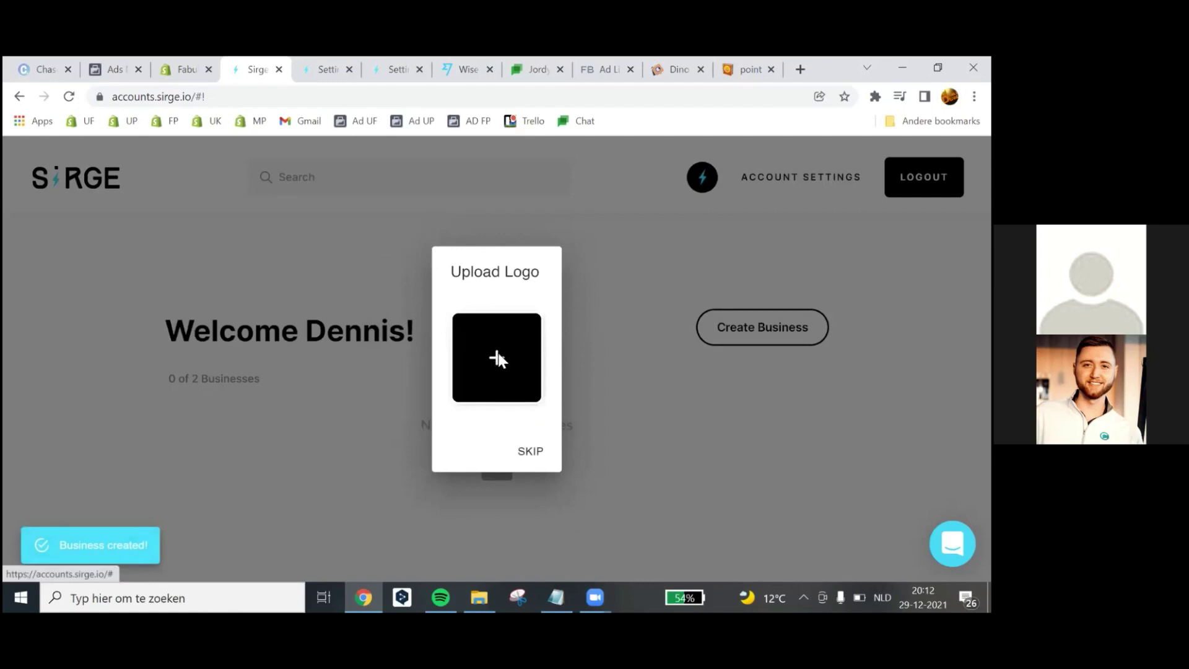
left_click(532, 456)
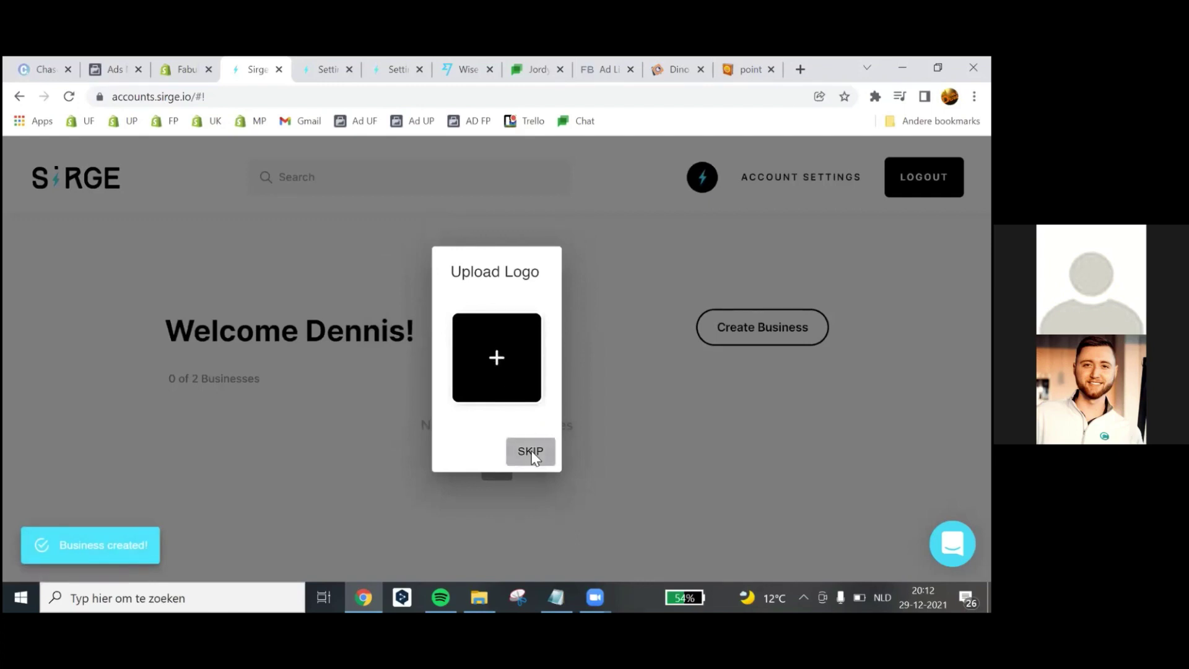
scroll(501, 381, "down", 1)
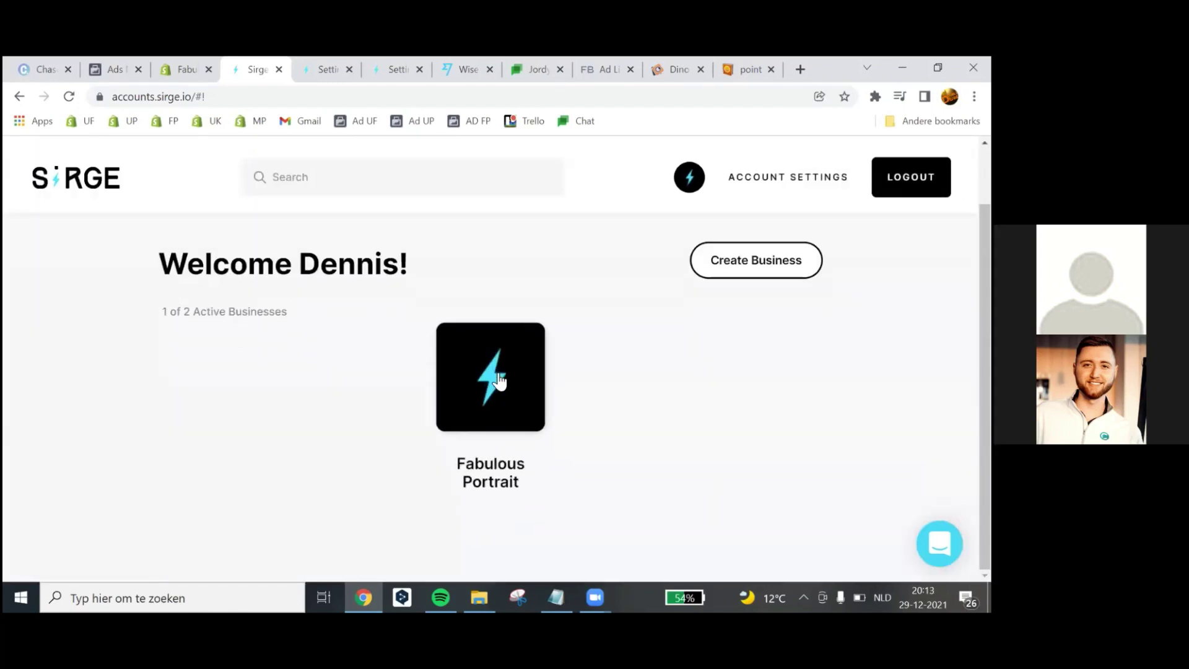
left_click(500, 381)
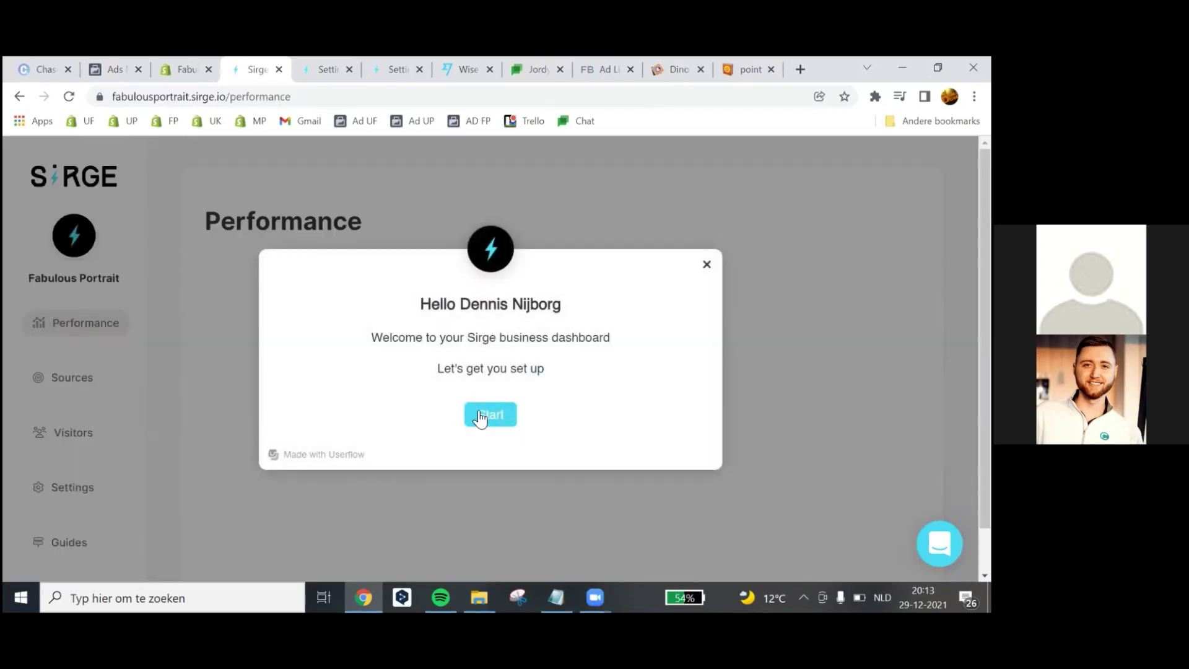
Step: Copy the Sirge tracking script for installation on a Shopify store from Settings > Tracking
left_click(489, 416)
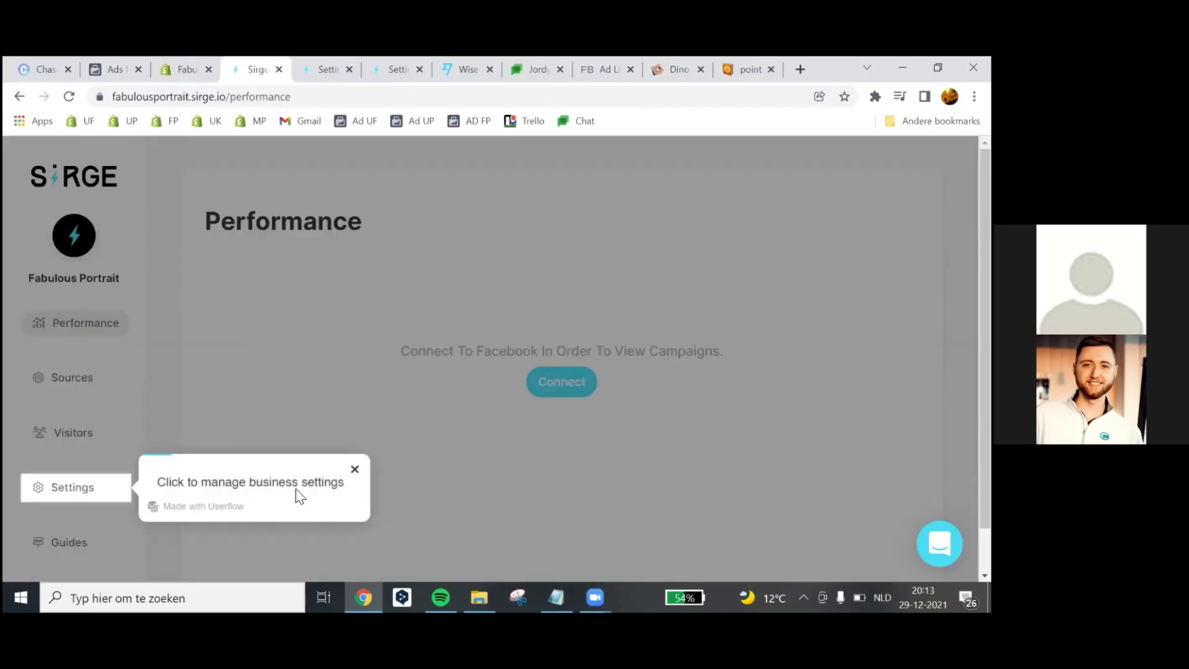
left_click(106, 489)
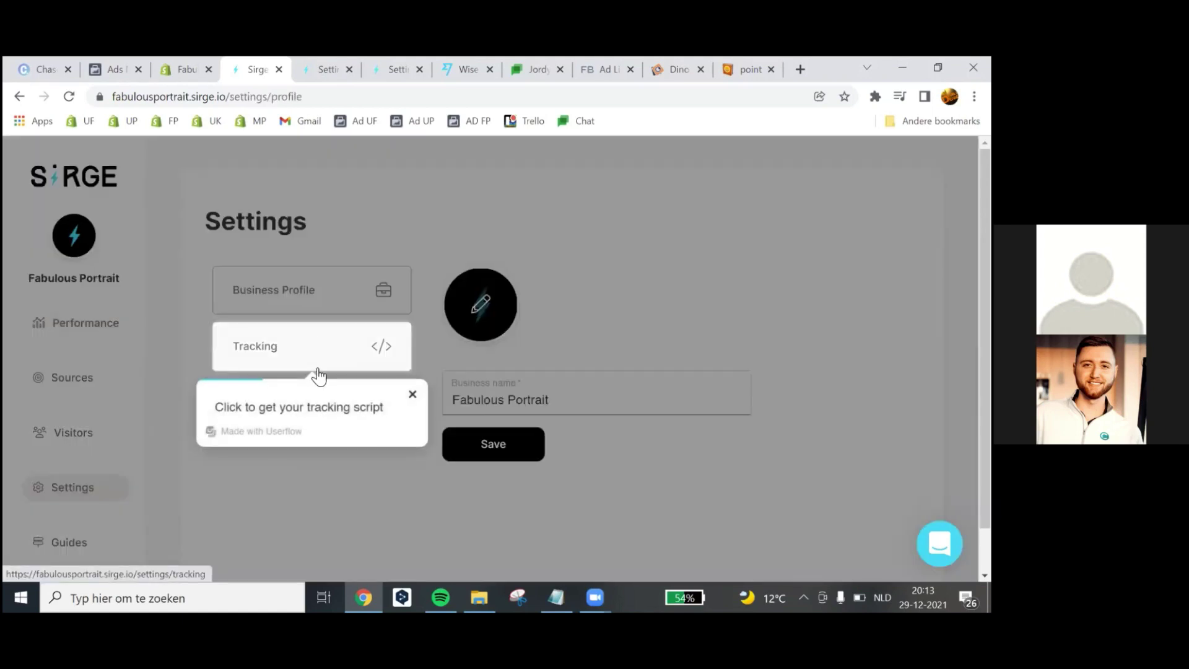
left_click(325, 356)
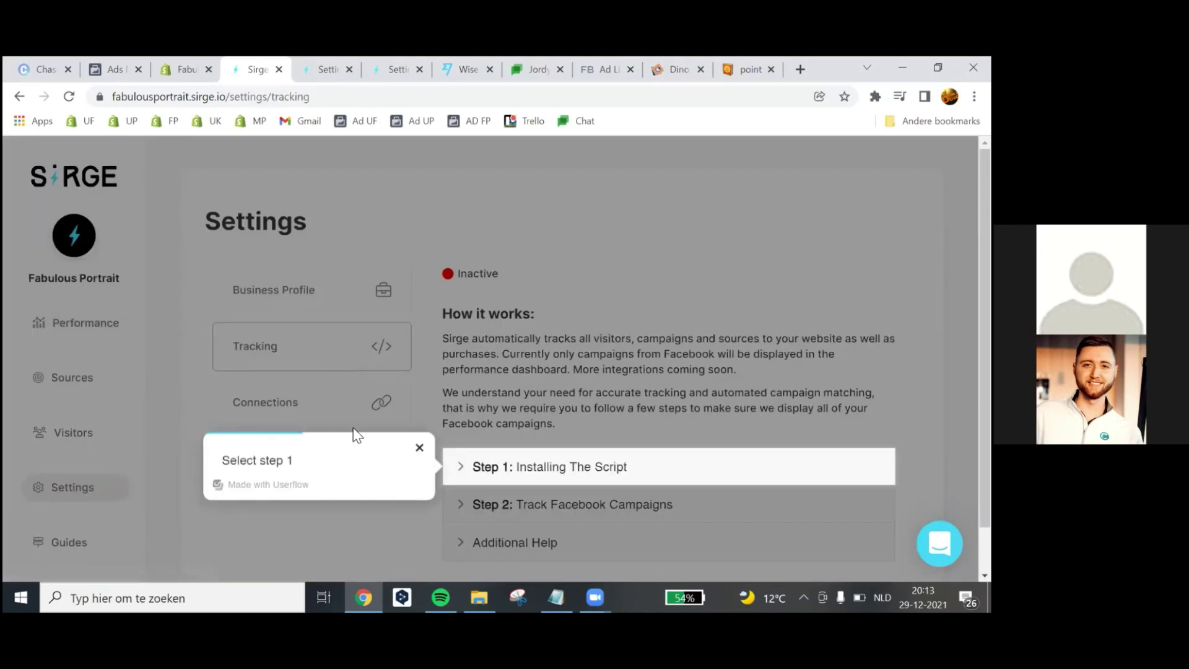
left_click(549, 468)
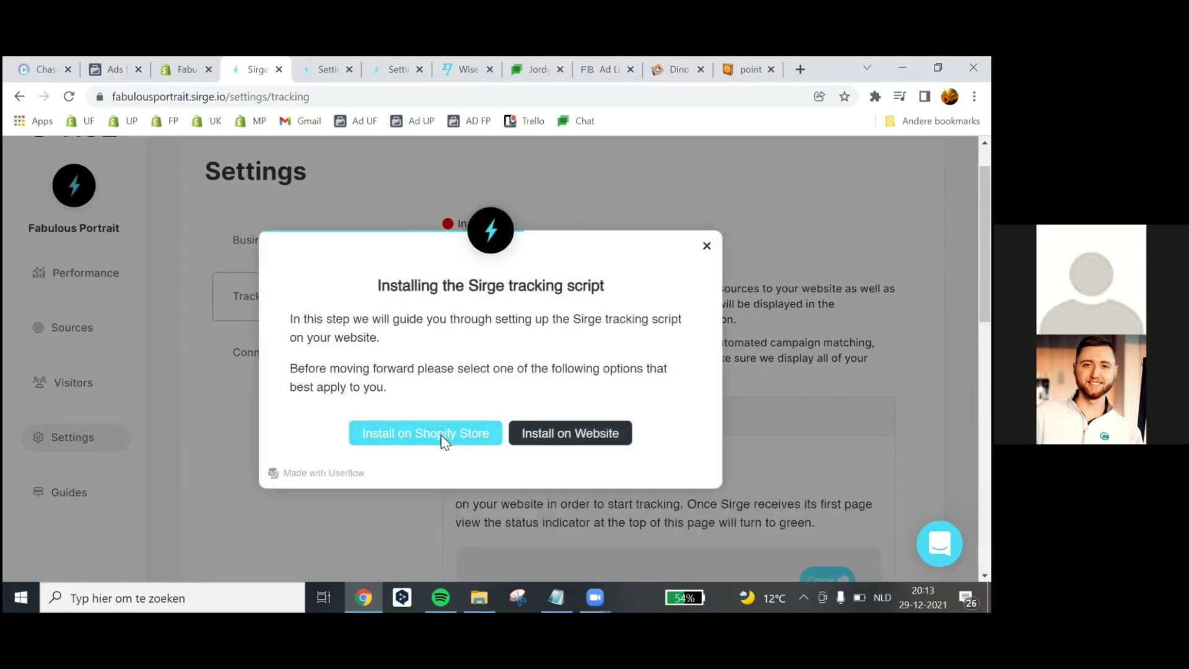
left_click(452, 441)
left_click(492, 410)
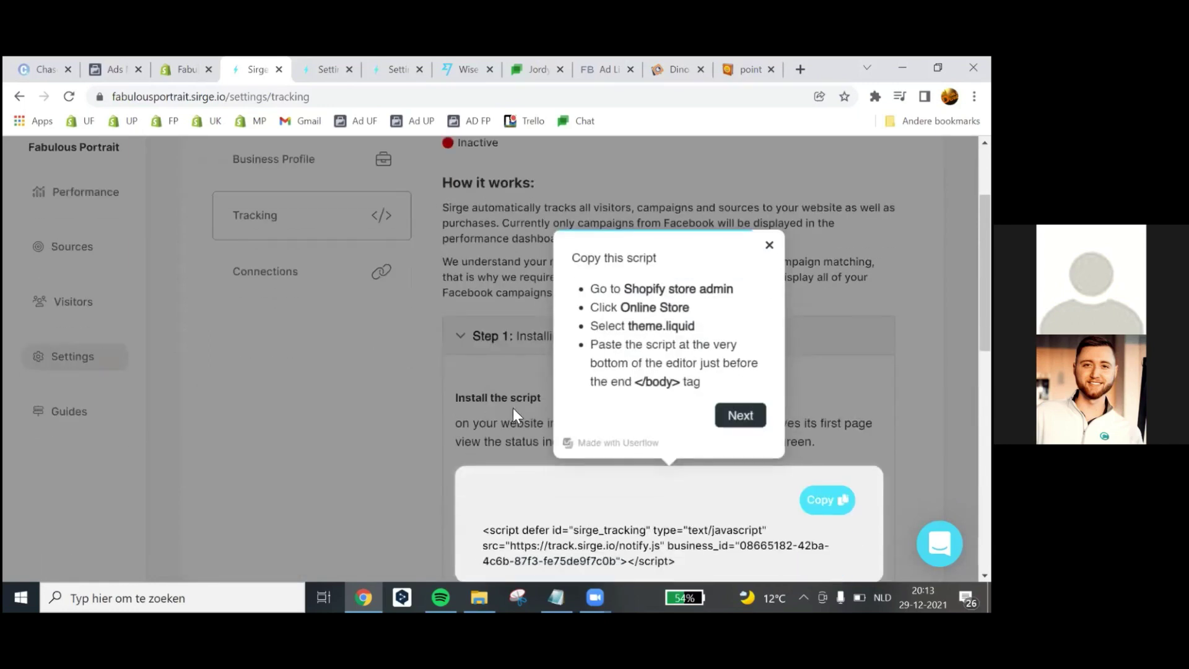
scroll(712, 446, "down", 1)
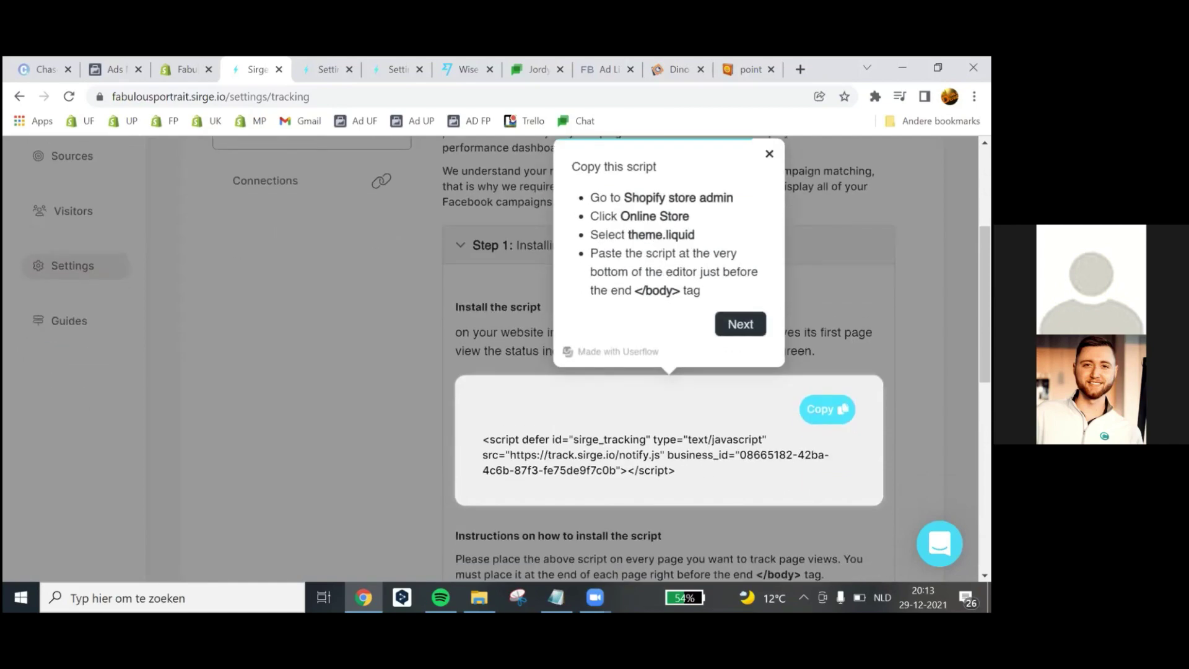
left_click(827, 409)
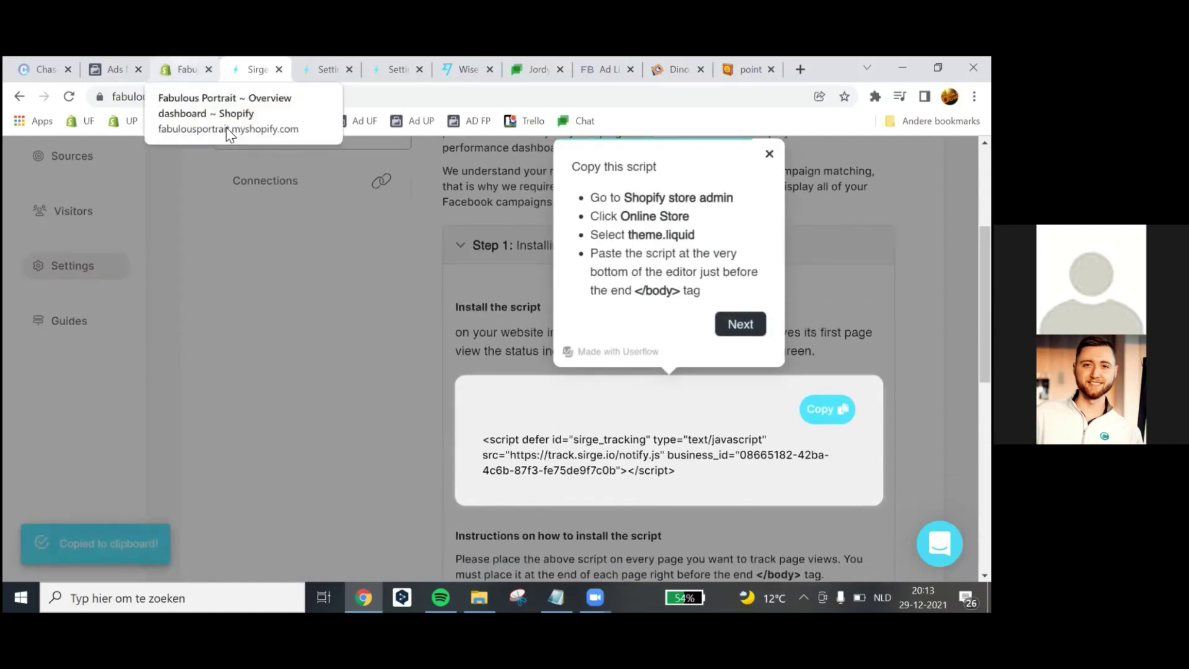
Step: Open the live Shopify theme's theme.liquid file in the code editor
left_click(182, 69)
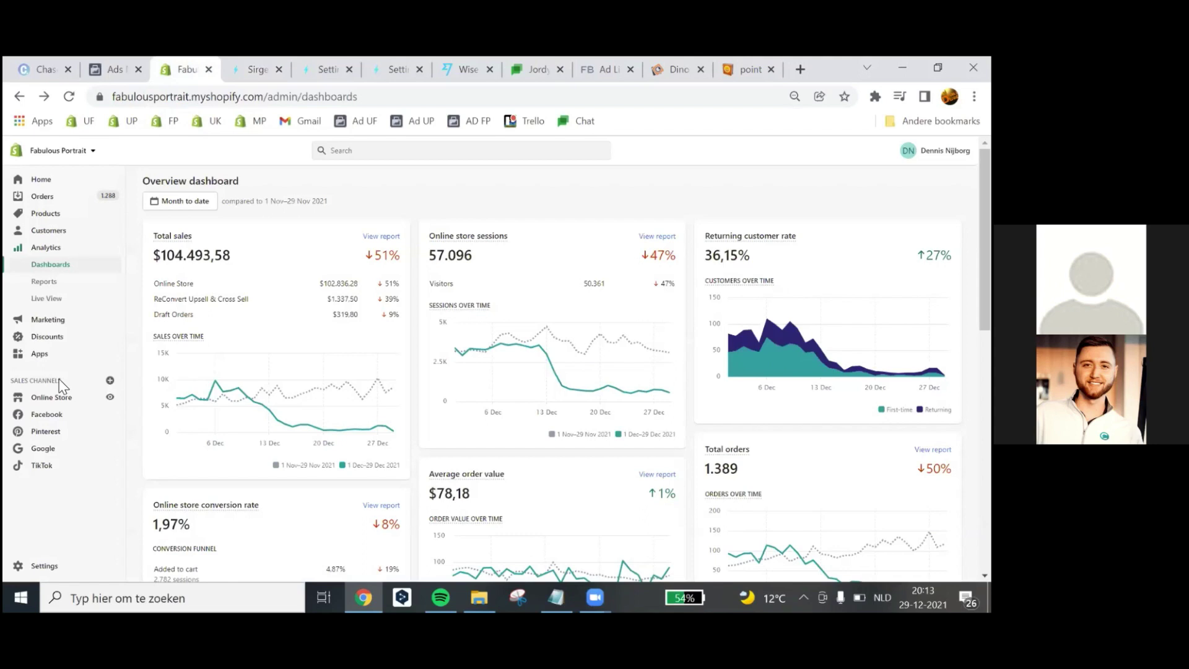
left_click(60, 402)
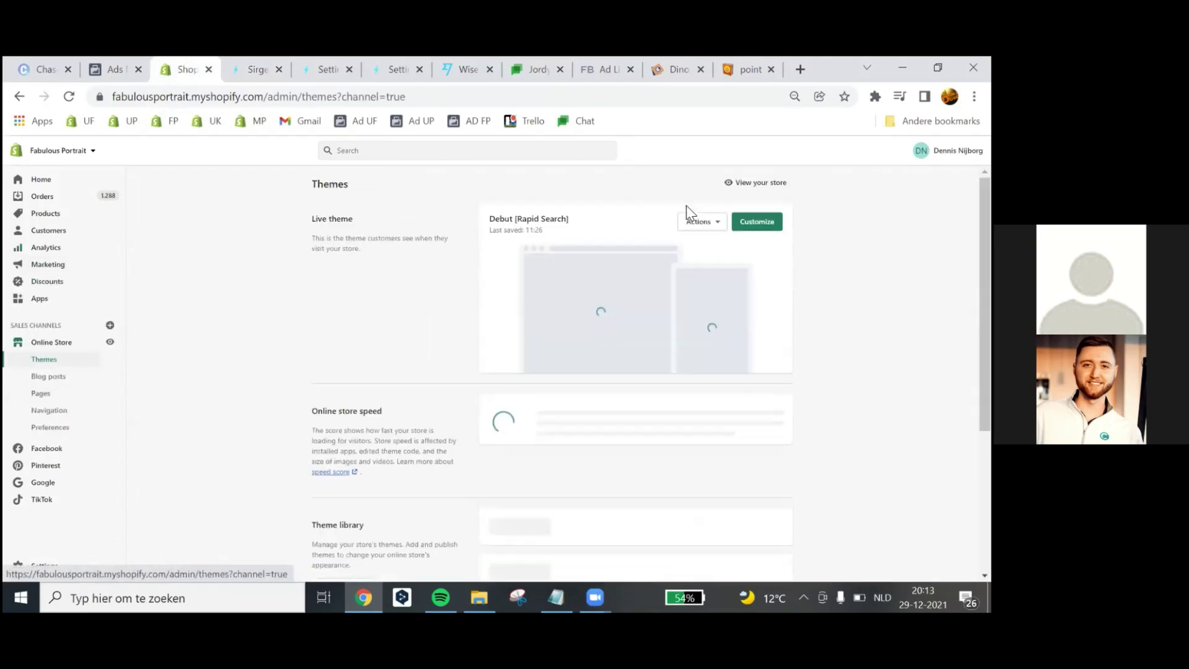
left_click(719, 222)
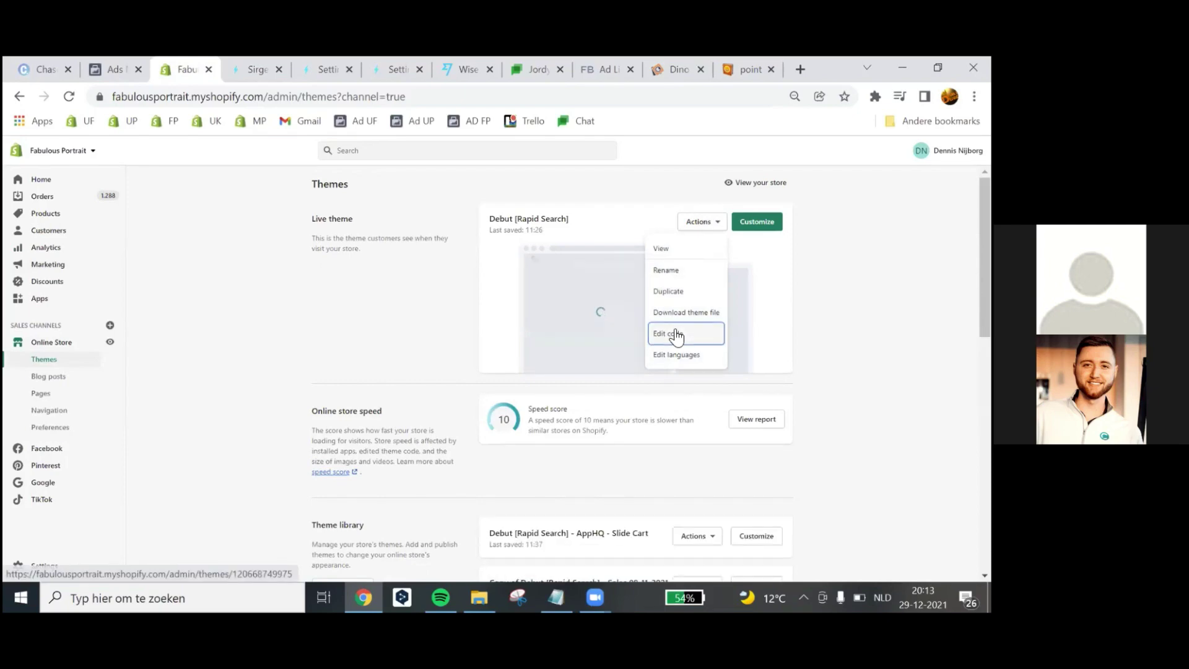
left_click(677, 337)
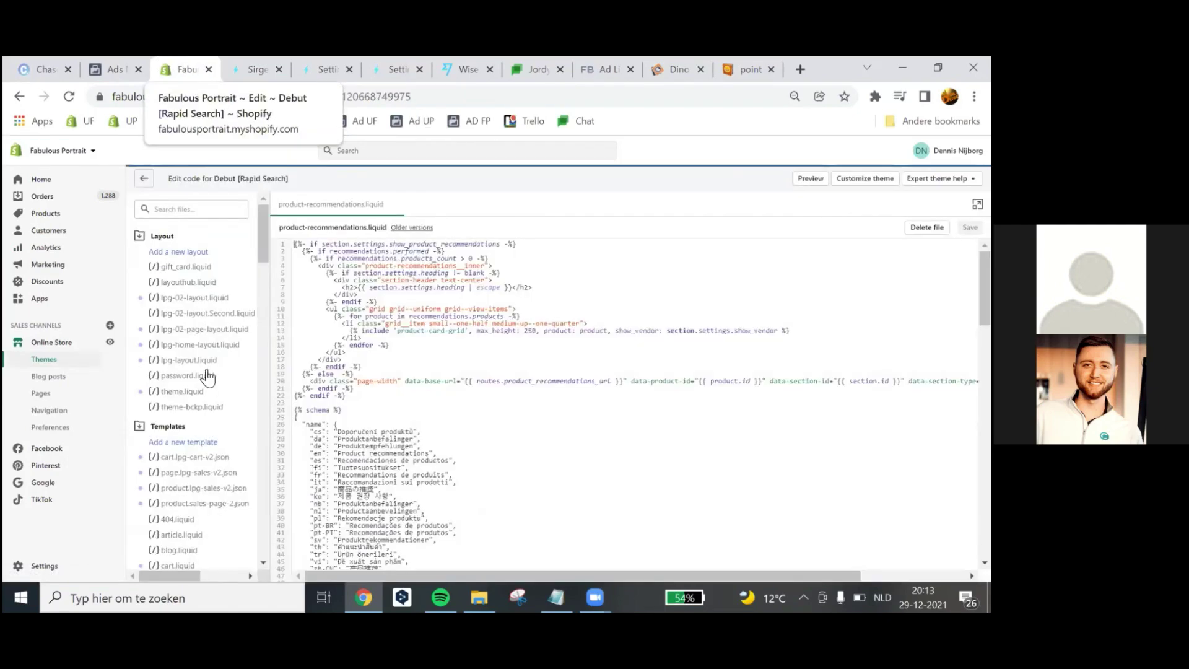
left_click(197, 399)
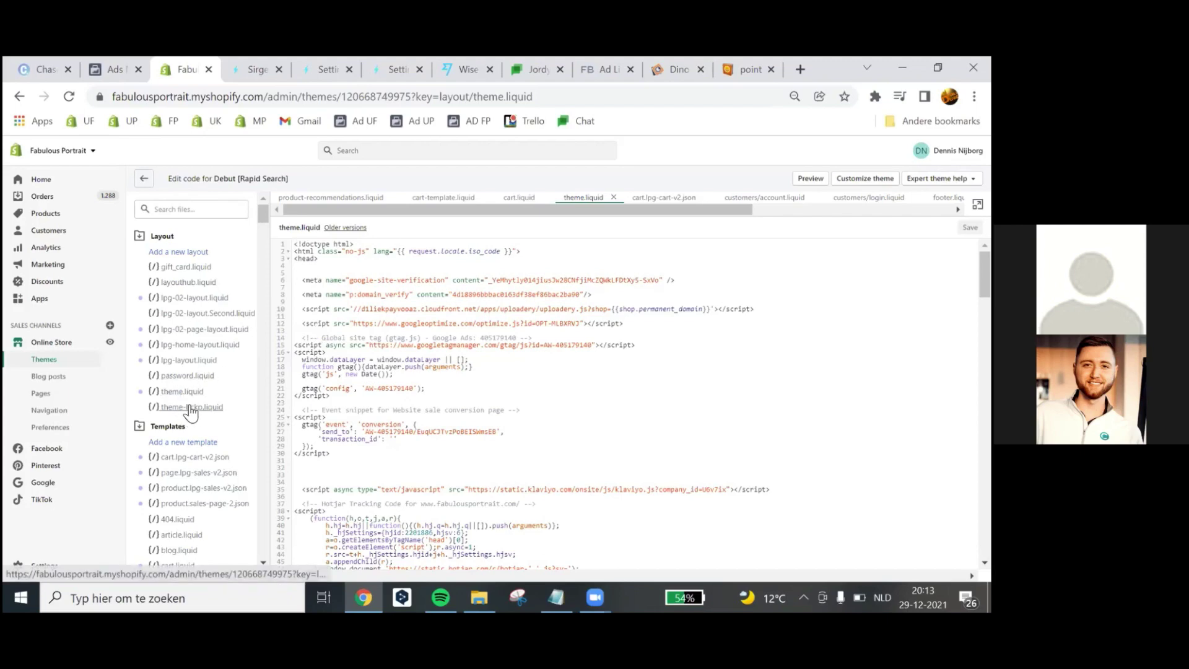
Step: Paste the Sirge script just before the closing </body> tag and save theme.liquid
scroll(428, 437, "down", 10)
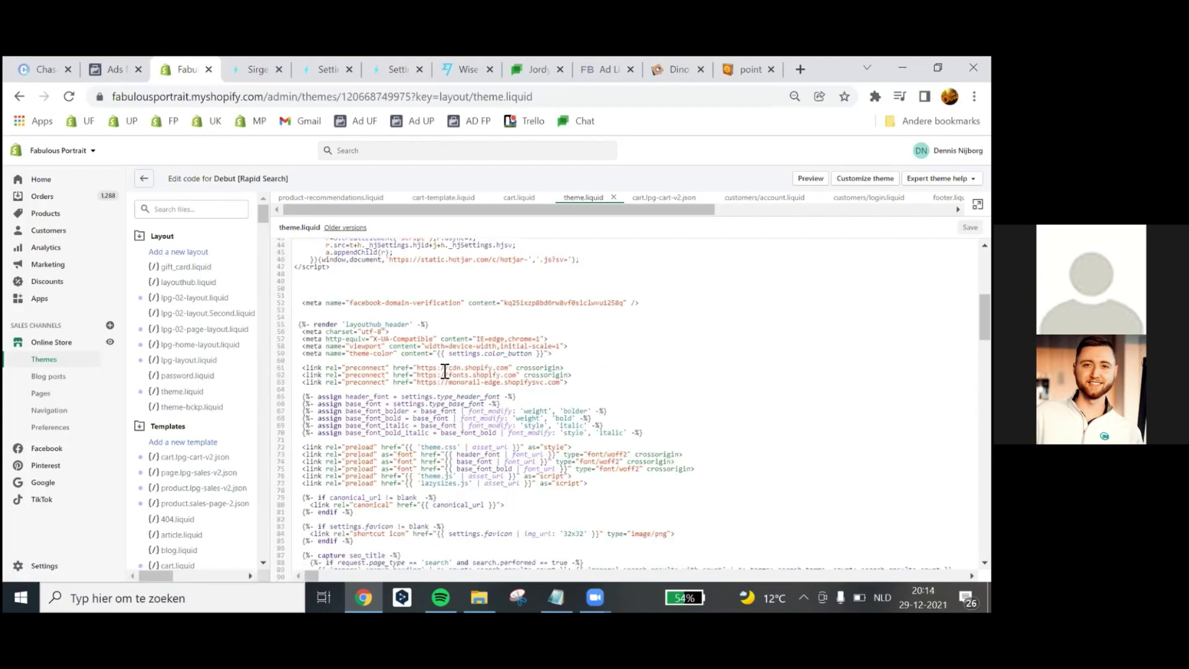
scroll(429, 437, "down", 7)
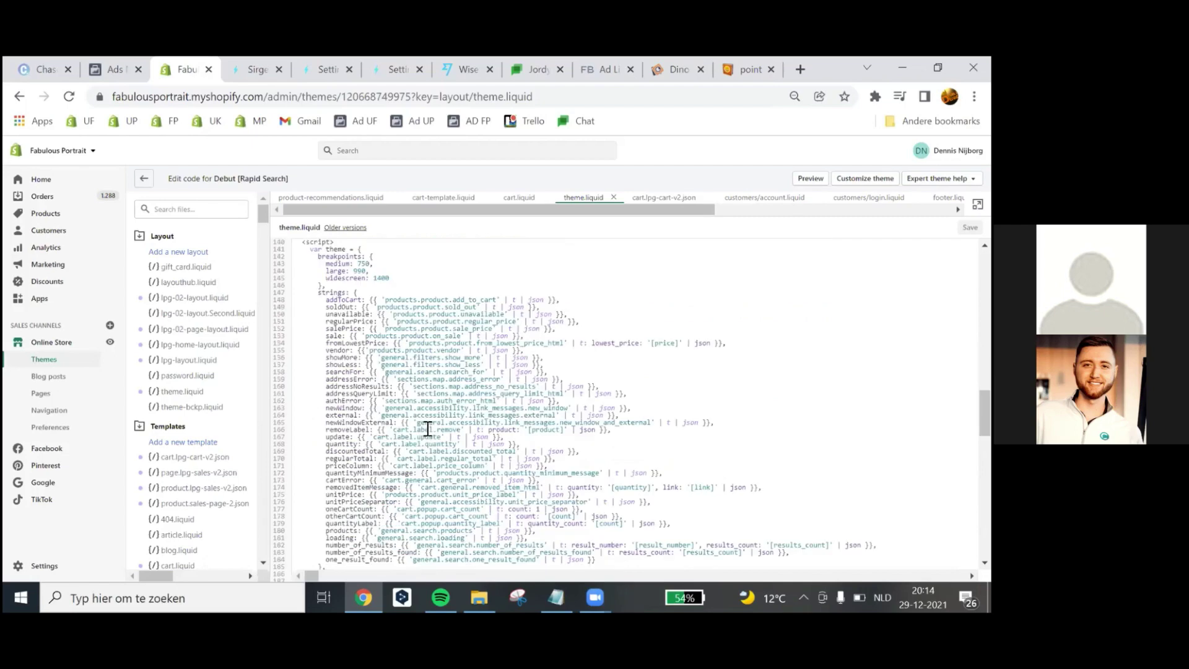
scroll(428, 428, "down", 12)
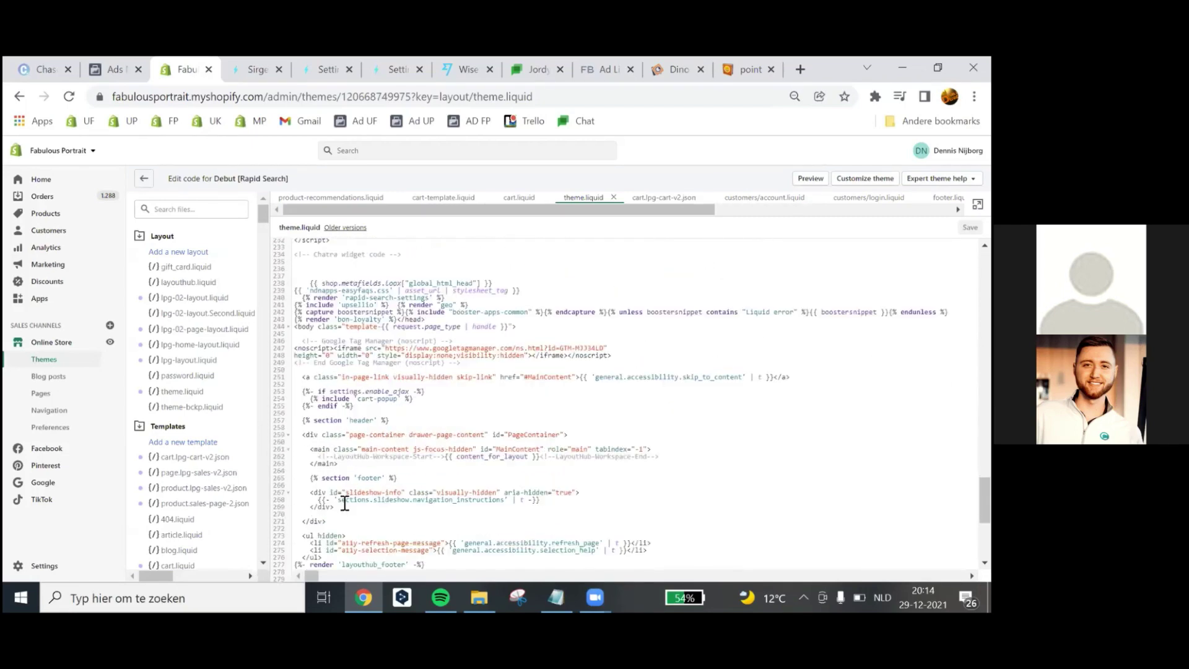
scroll(356, 502, "down", 4)
left_click(449, 491)
key("Return")
key("Return")
key("Return")
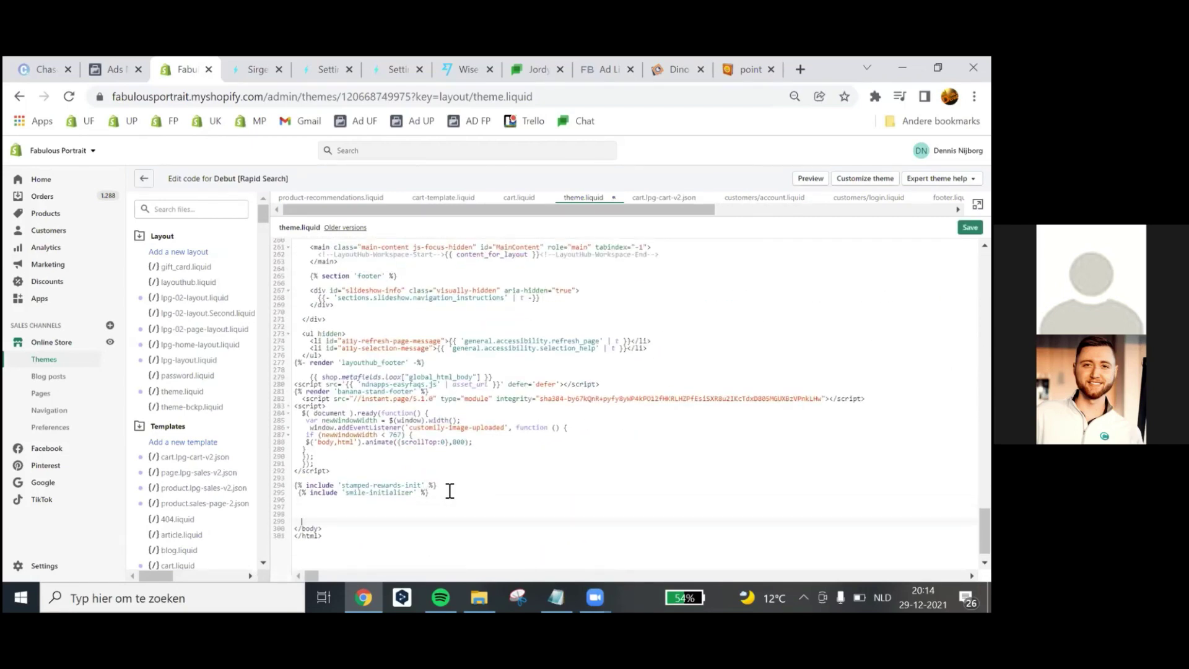
key("ctrl+v")
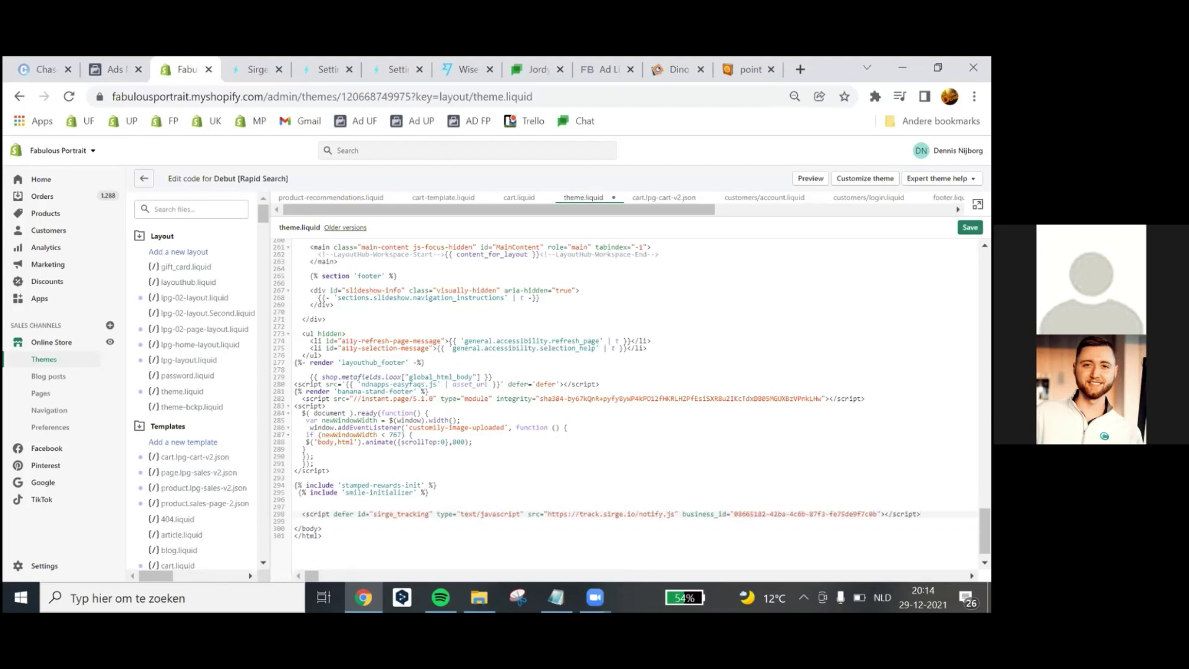
key("ctrl+s")
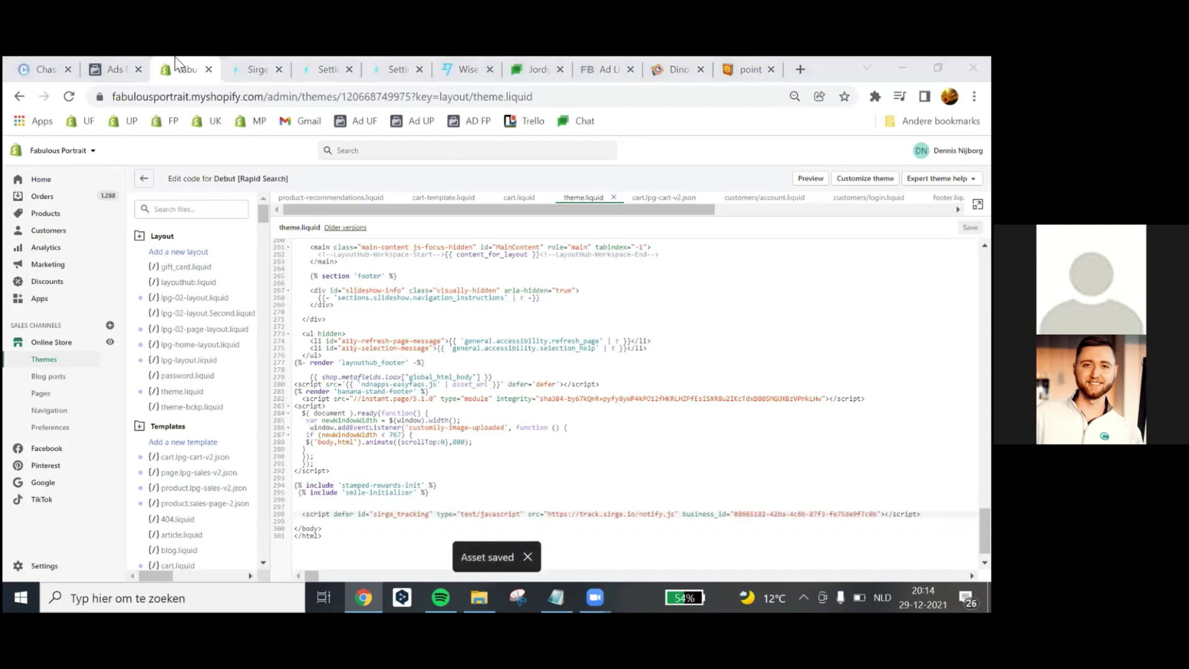
Step: Copy Sirge's order status page purchase-tracking script from the Using Shopify section
key("ctrl+Tab")
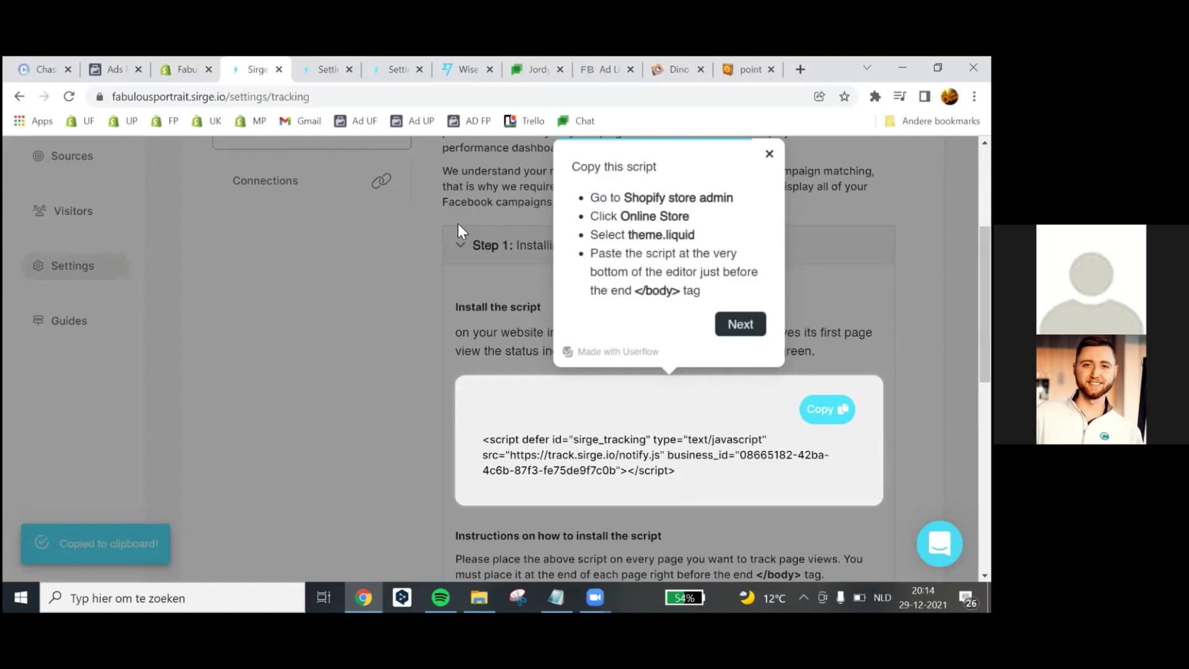
scroll(458, 224, "down", 3)
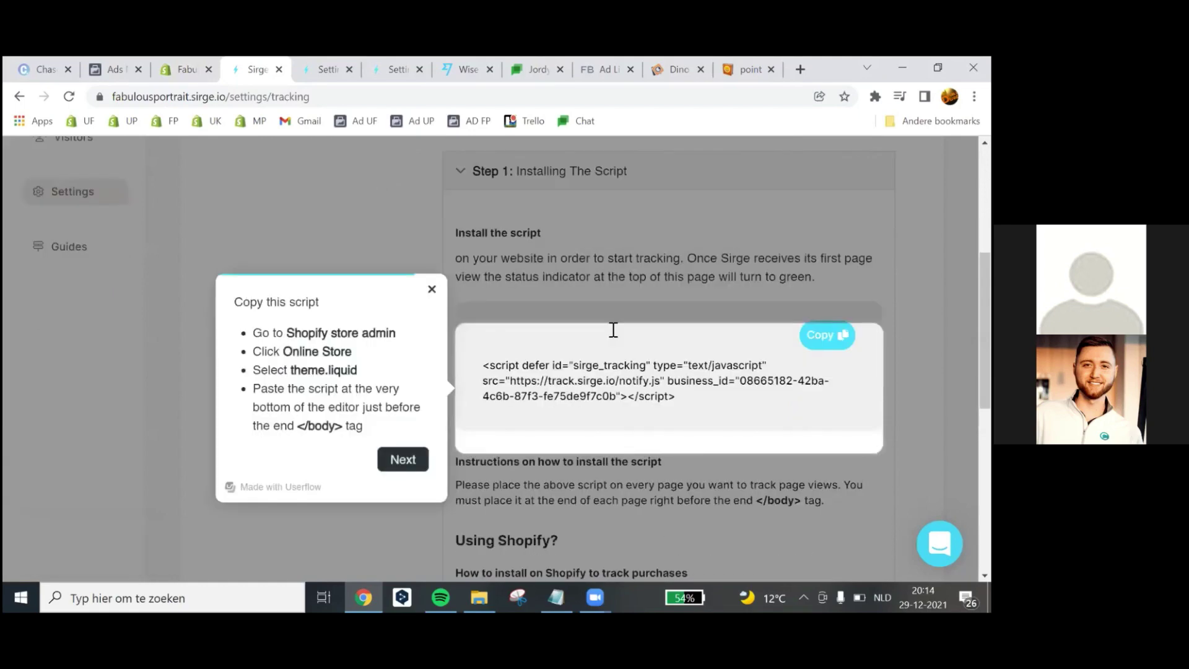
scroll(407, 358, "down", 3)
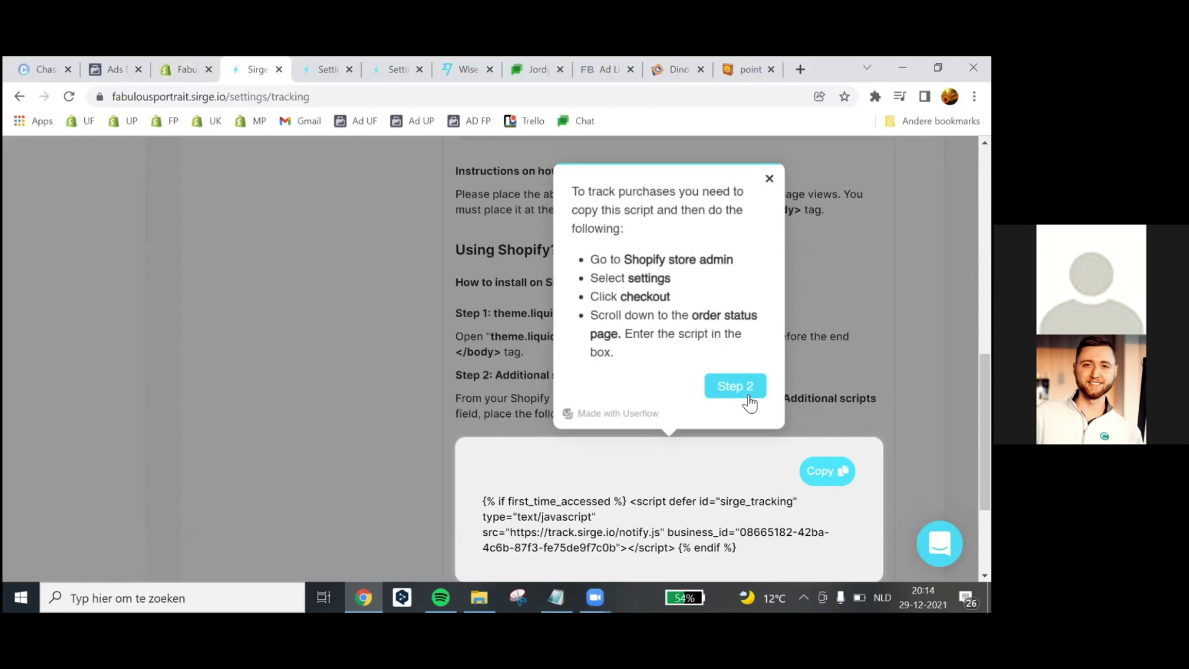
left_click(815, 476)
left_click(180, 67)
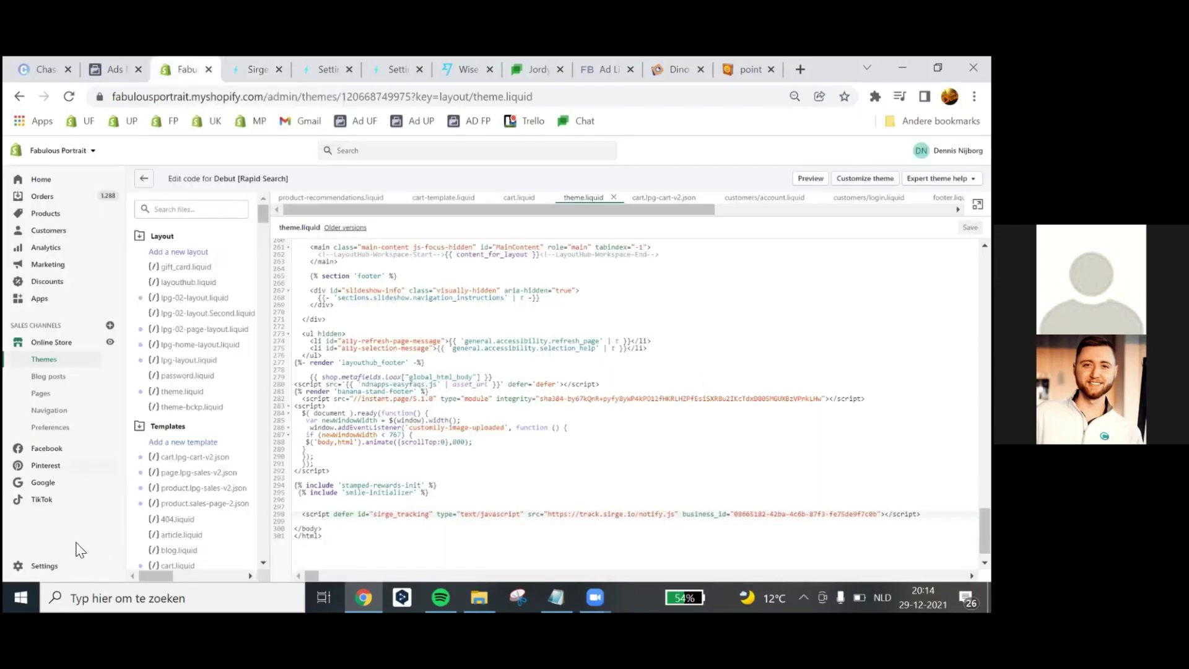
Step: Open Shopify's checkout settings and locate the Order status page scripts box
left_click(41, 565)
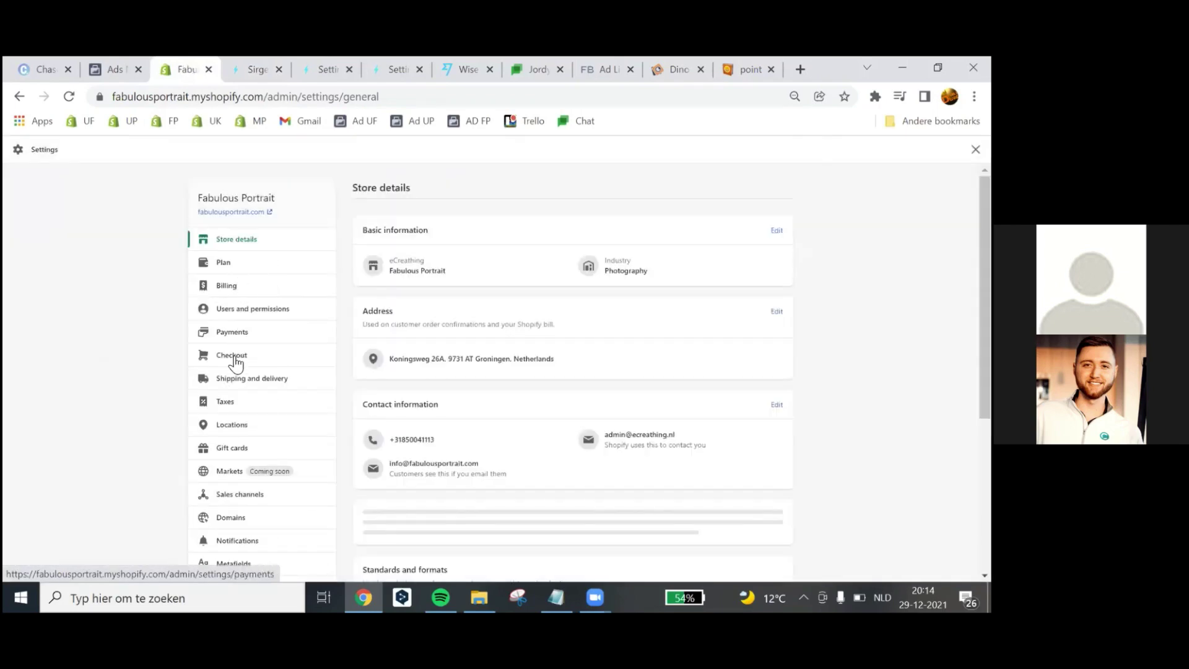
left_click(233, 358)
scroll(555, 377, "down", 12)
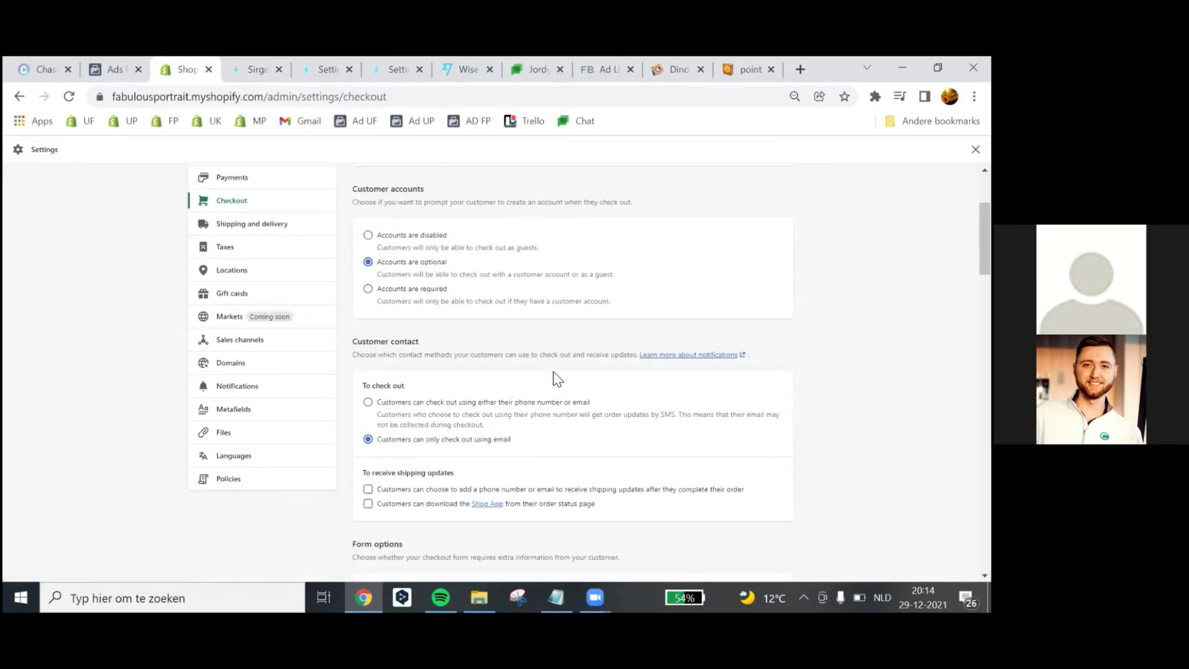
scroll(555, 377, "down", 15)
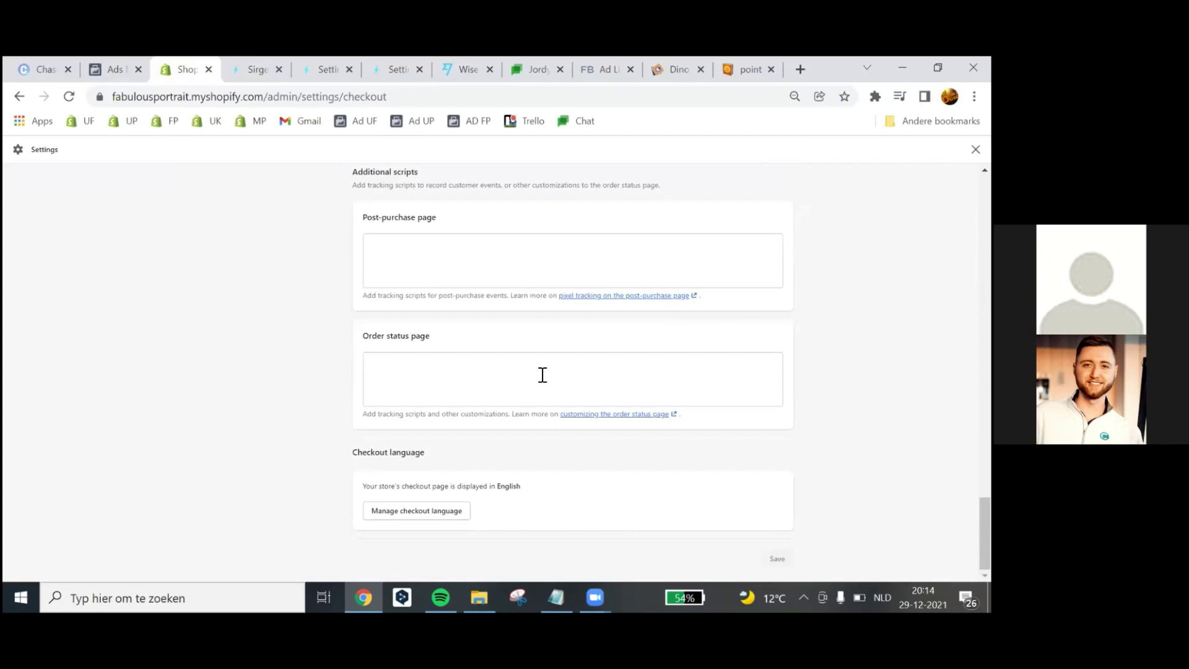
scroll(433, 264, "up", 4)
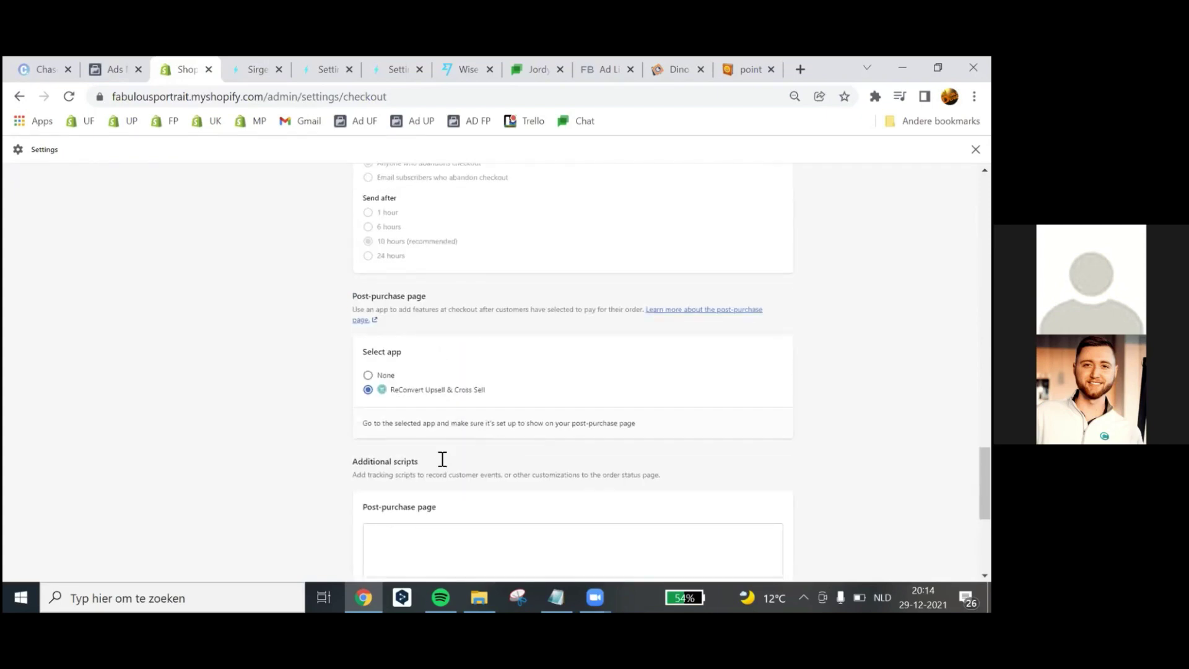
scroll(412, 372, "down", 3)
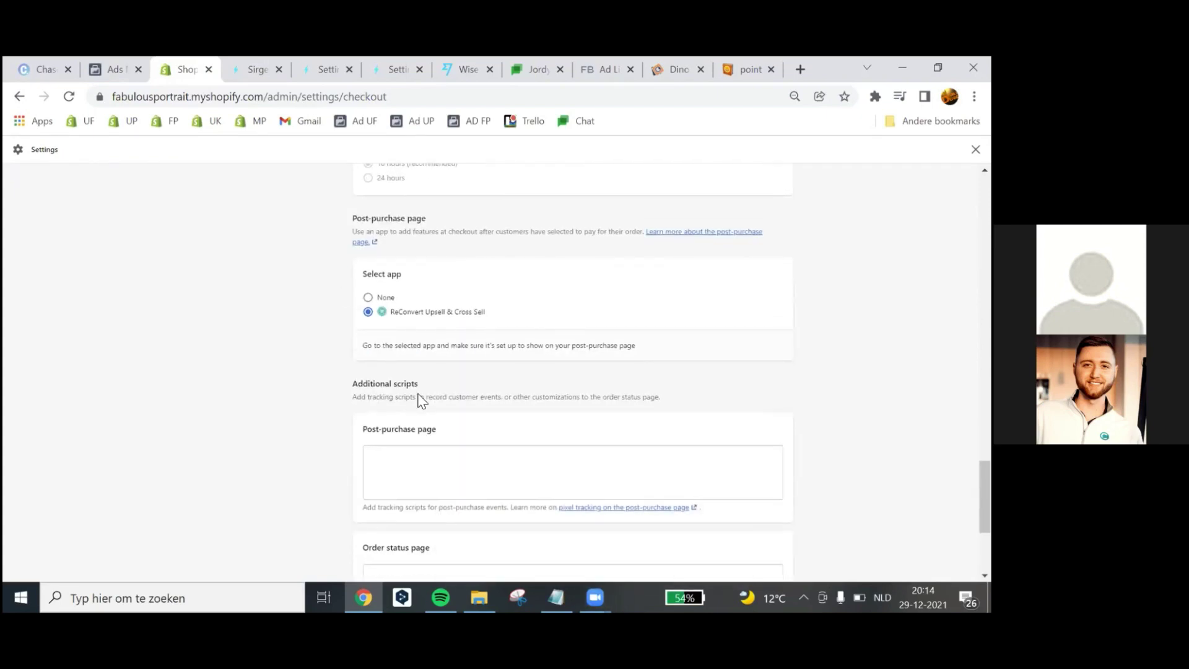
Step: Paste the Sirge script into Order status page scripts, save, and return to Sirge
left_click(413, 440)
key("ctrl+v")
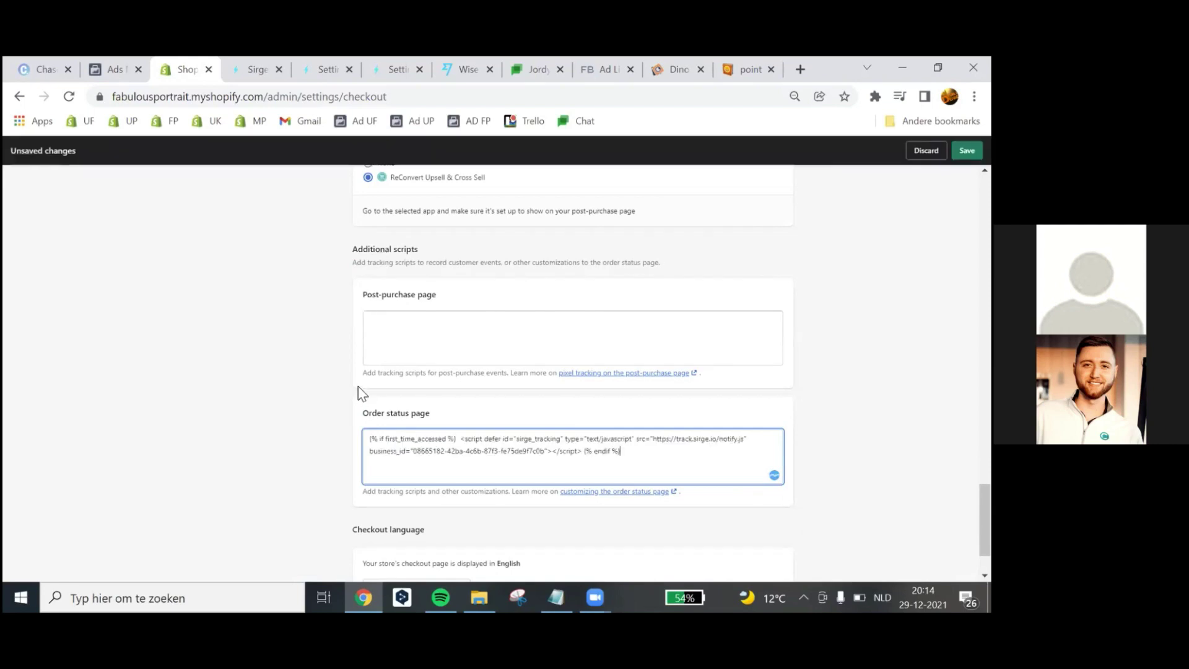
key("ctrl+Tab")
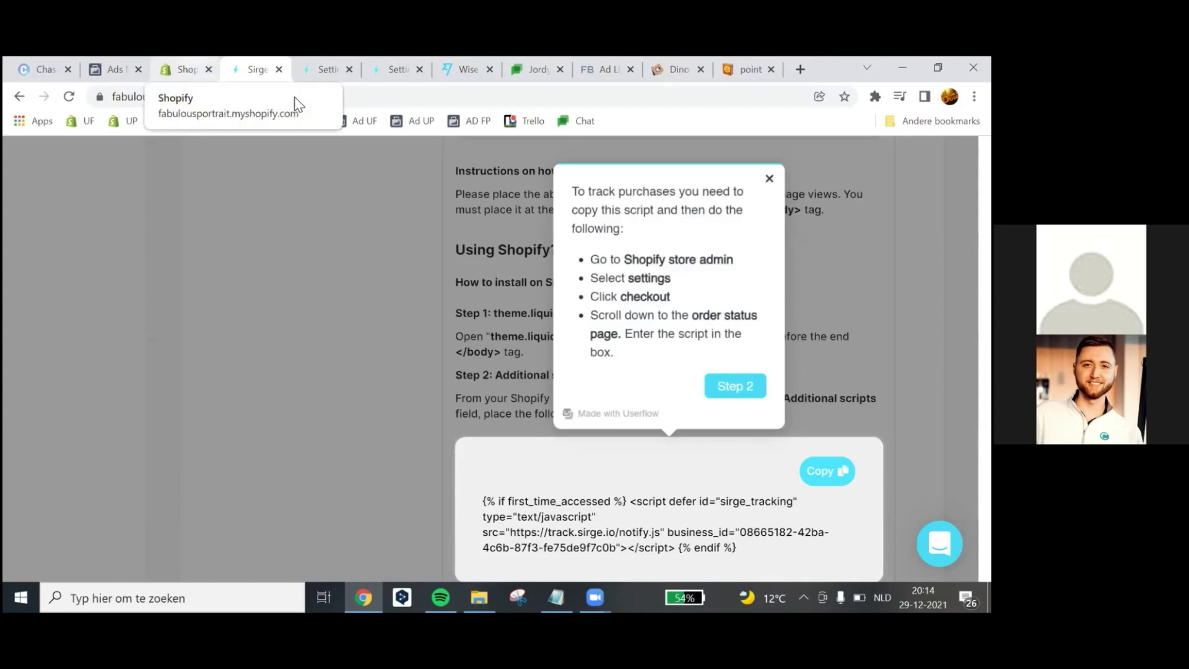
key("ctrl+shift+Tab")
left_click(967, 150)
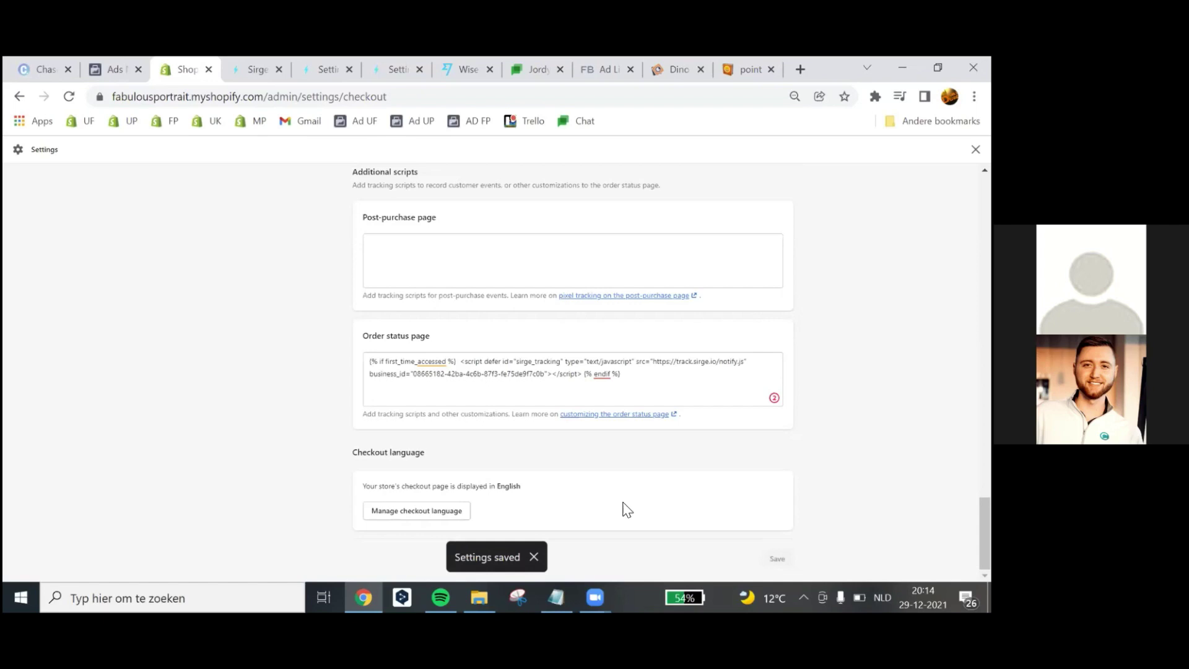
left_click(247, 70)
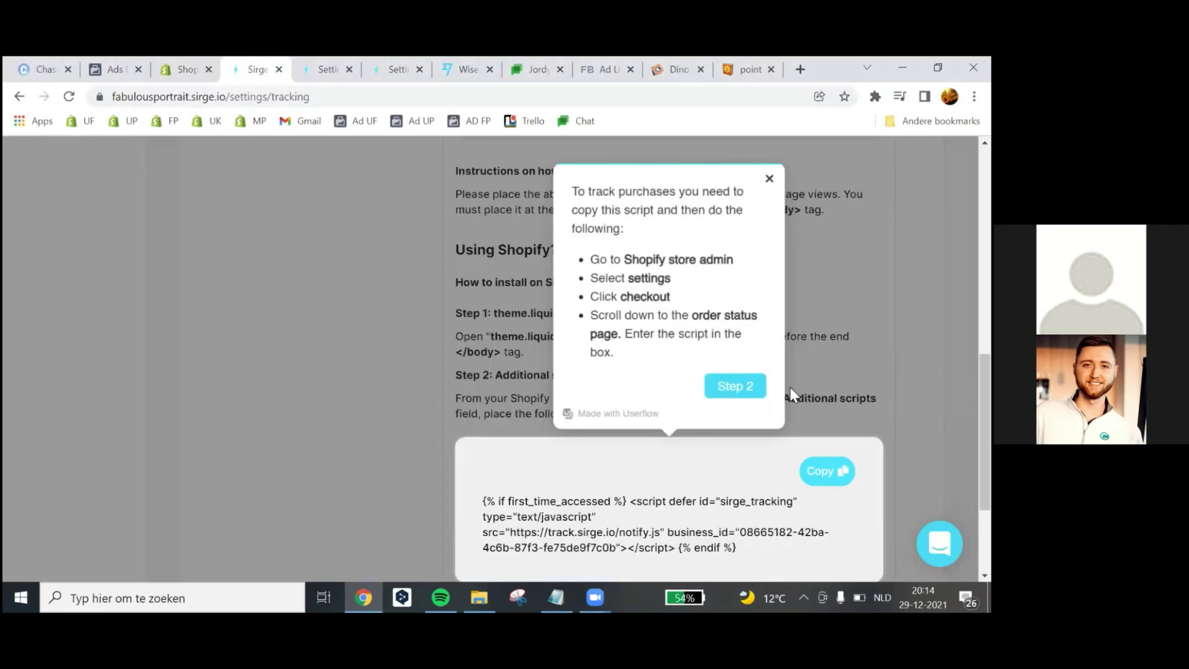
Step: Advance the guide to ad account selection and start Facebook Ad Account integration under Settings > Connections
left_click(734, 387)
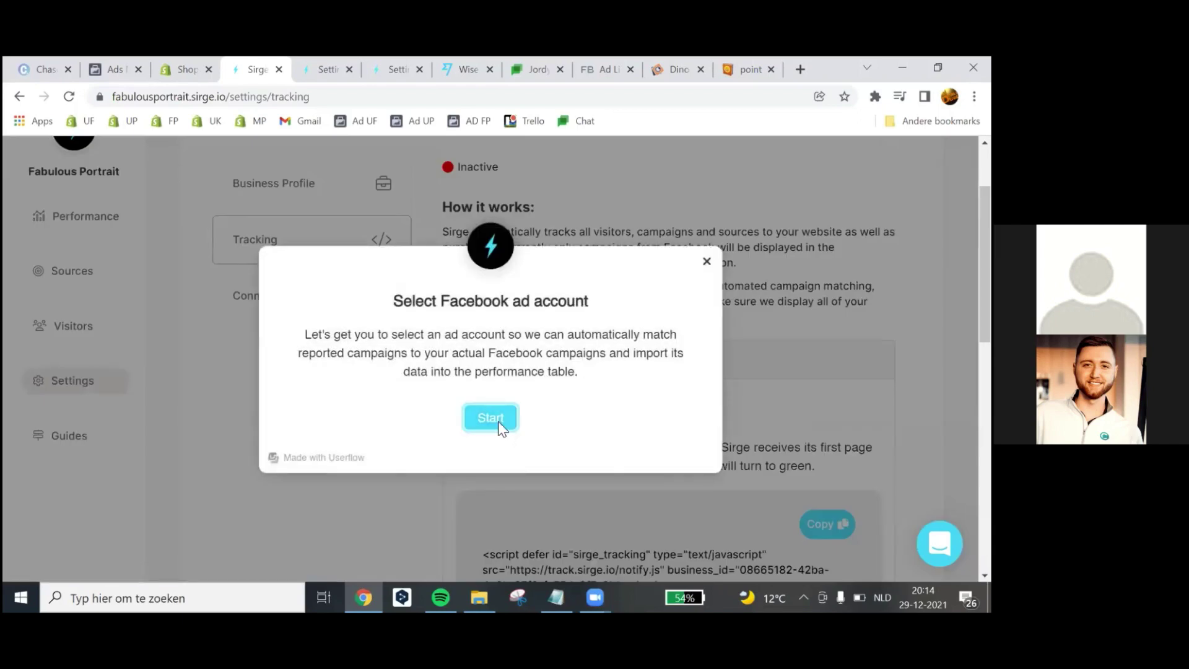
left_click(499, 426)
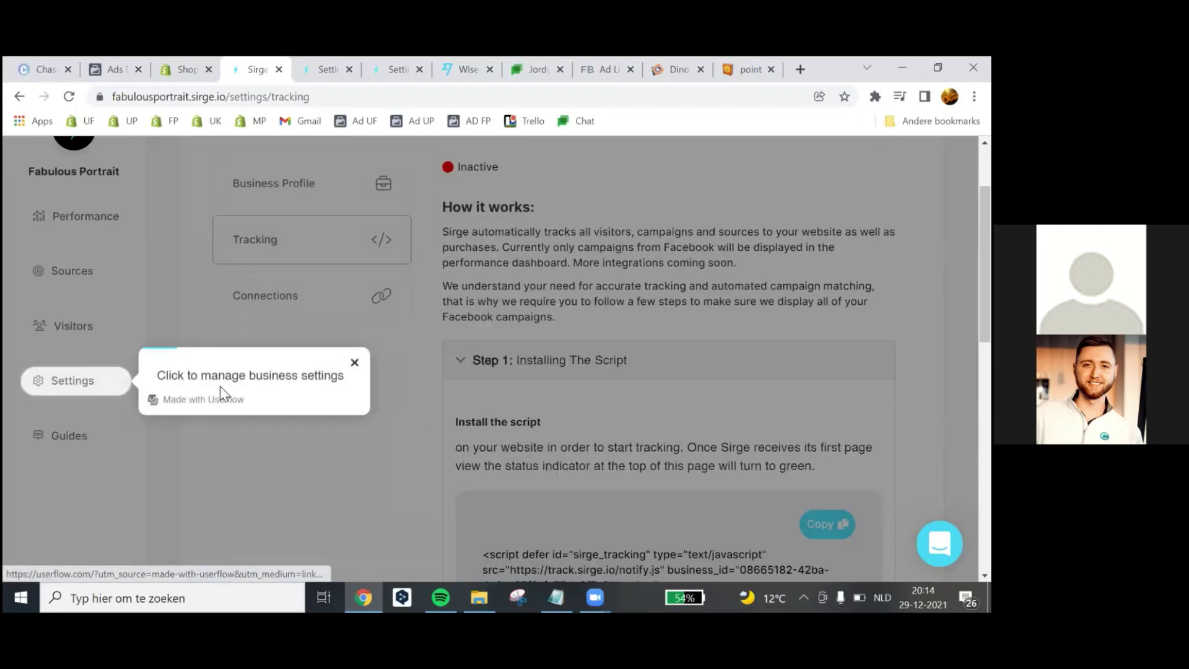
left_click(95, 381)
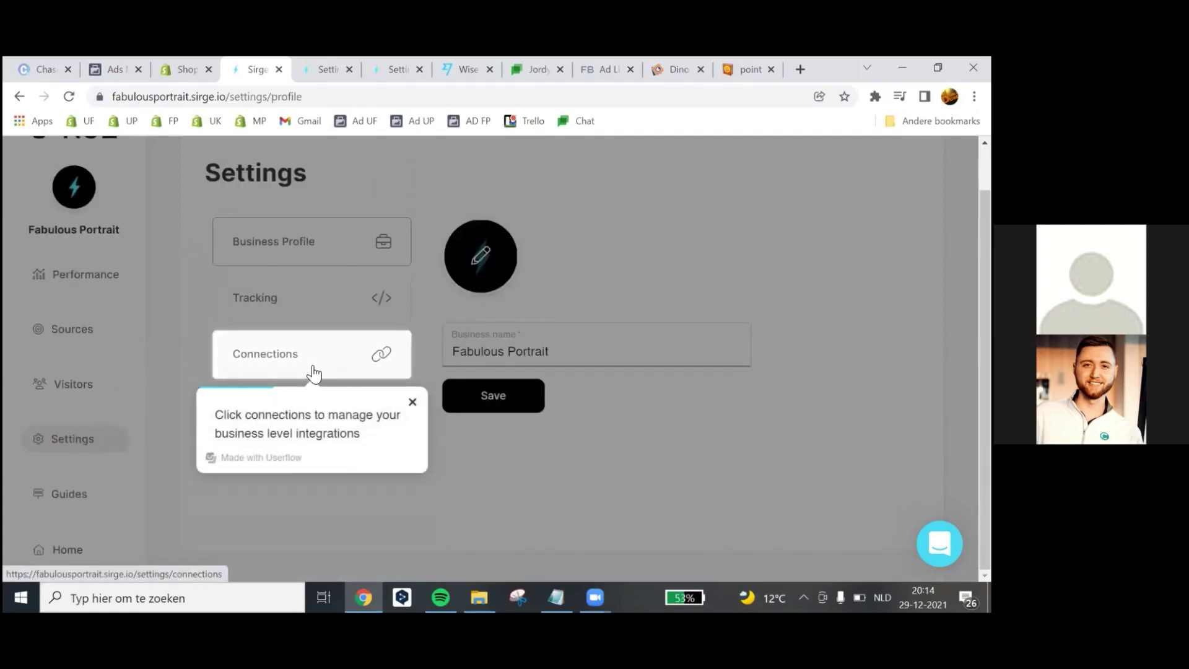
left_click(311, 366)
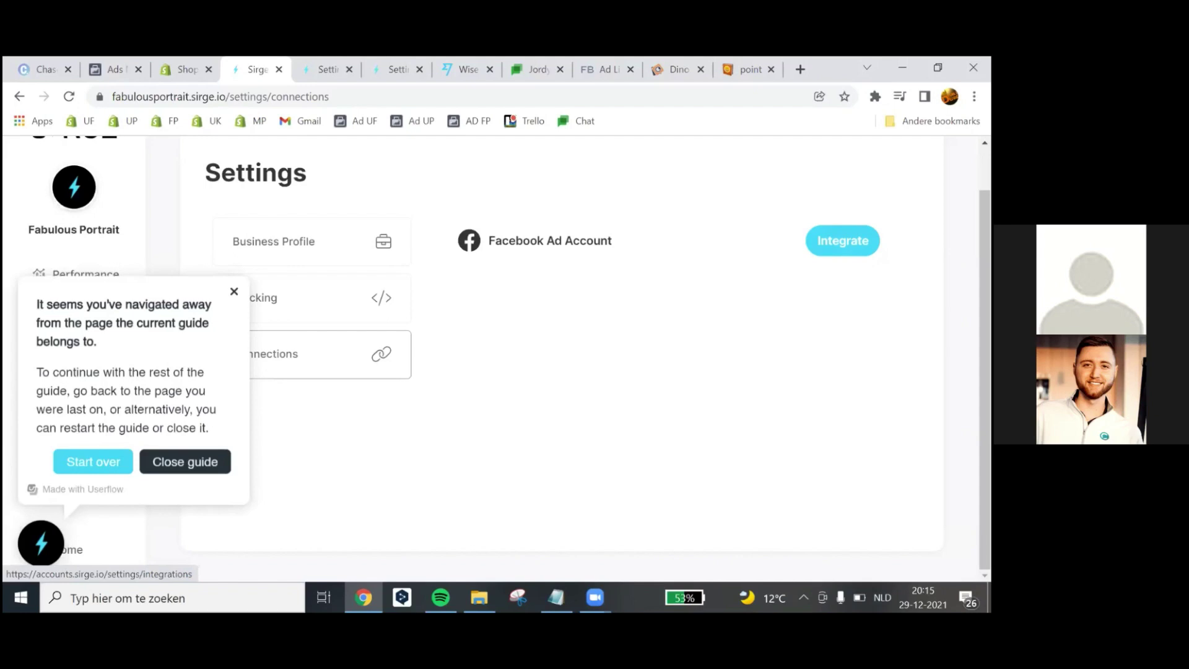
left_click(612, 274)
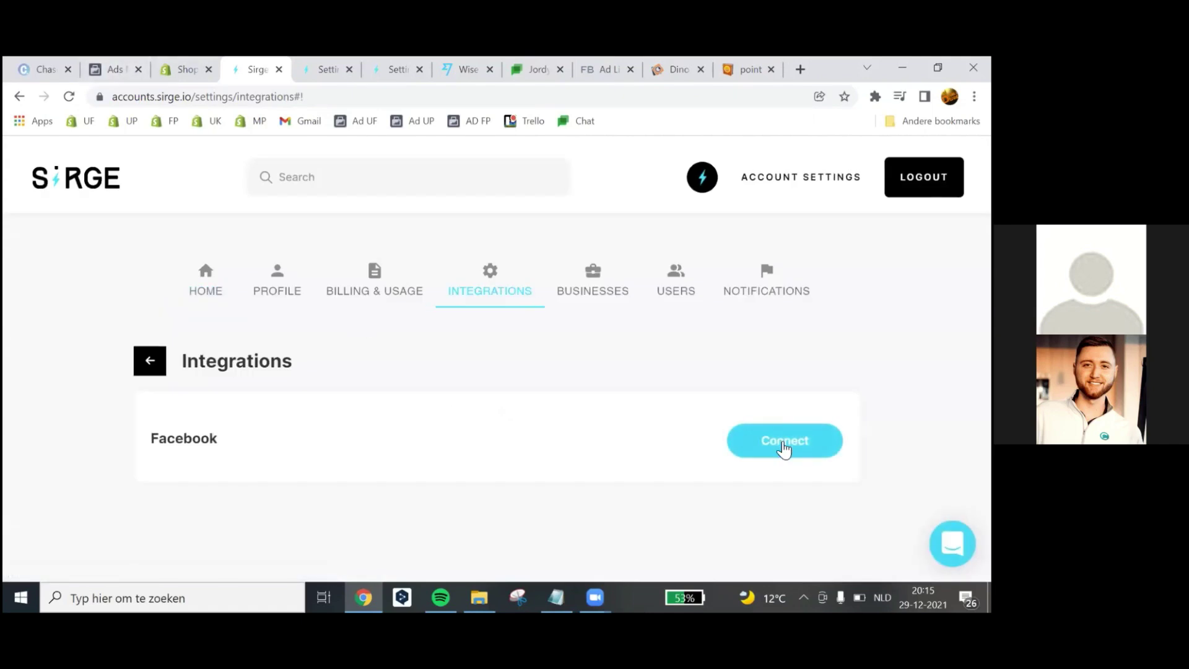
Step: Connect Sirge's Facebook integration as the user's Facebook profile, granting both requested ad permissions
left_click(784, 443)
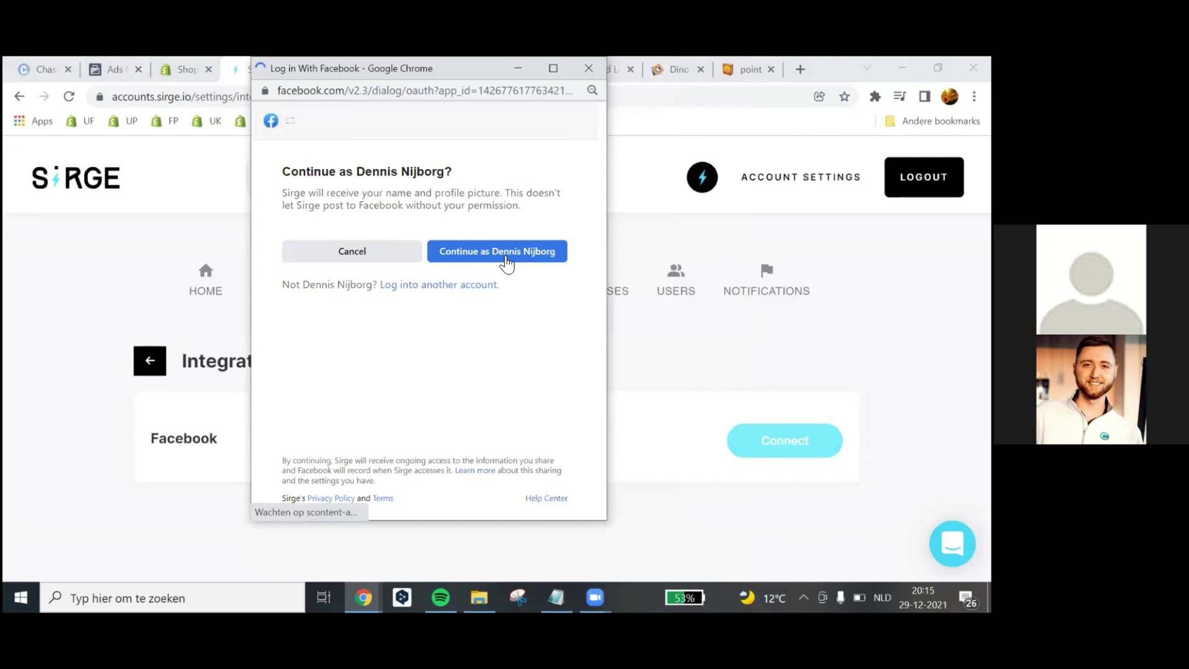
left_click(504, 259)
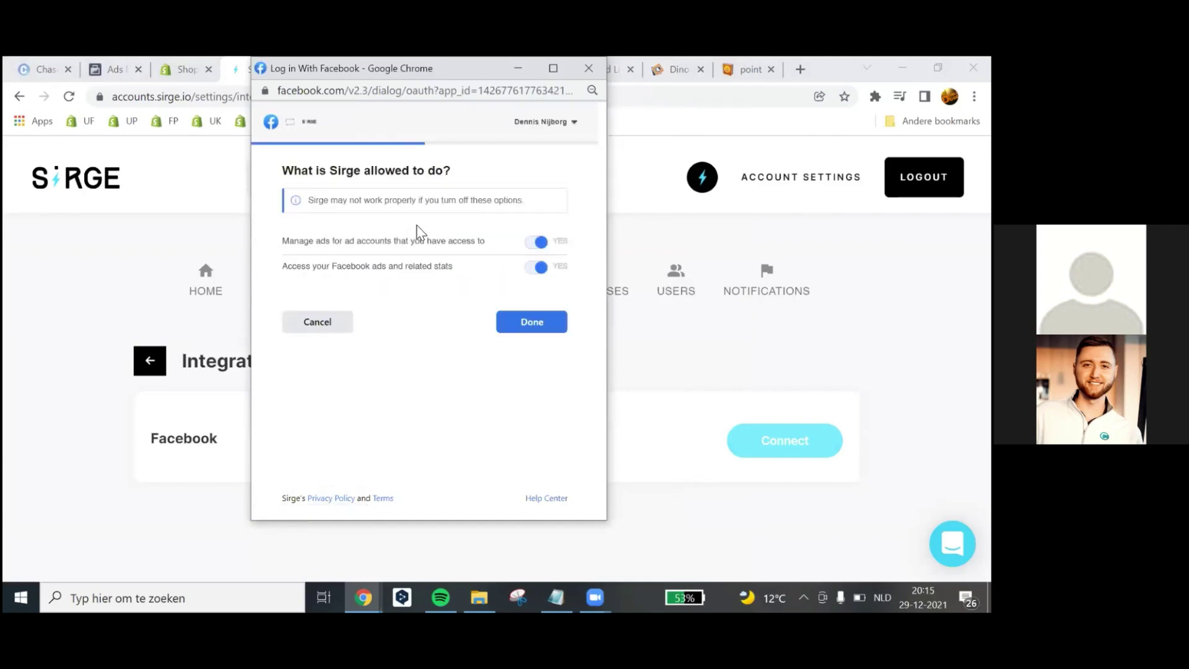
left_click(537, 326)
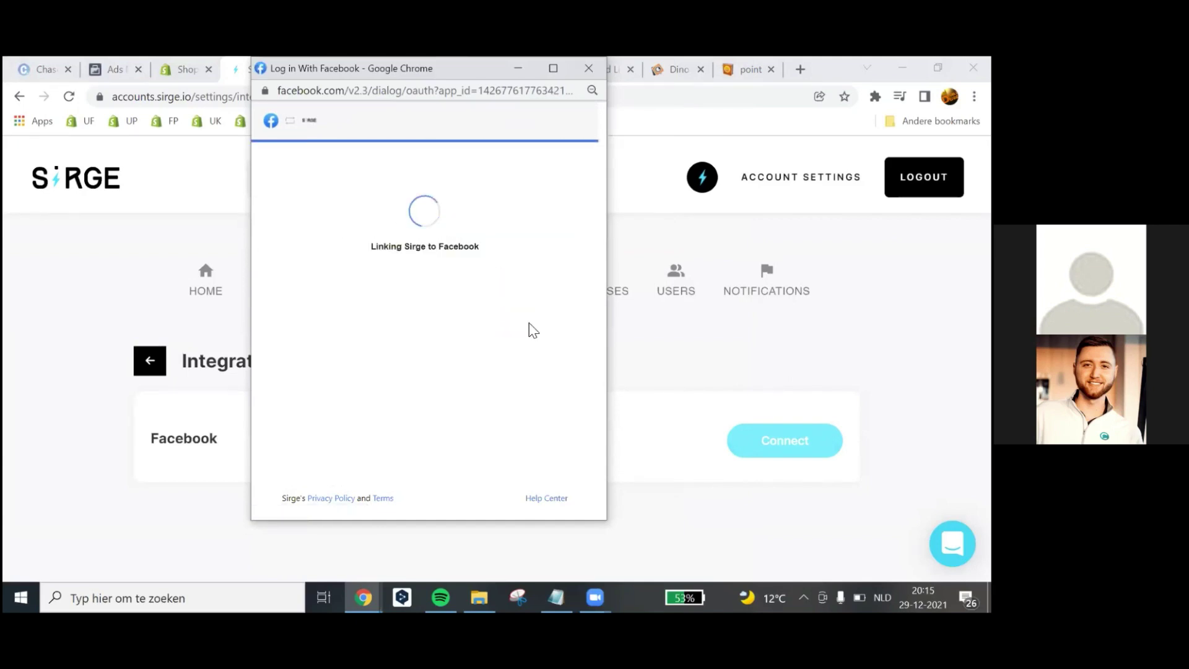
left_click(424, 283)
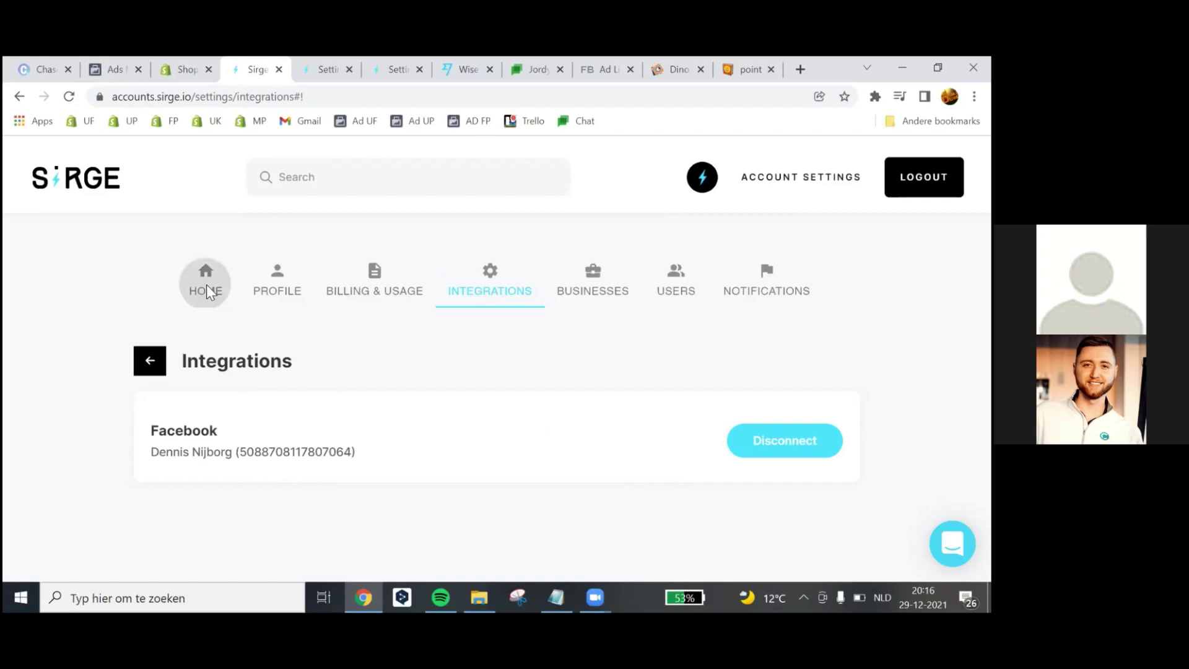
Step: Open the Fabulous Portrait business and start connecting Facebook to view its campaigns
left_click(207, 284)
left_click(506, 396)
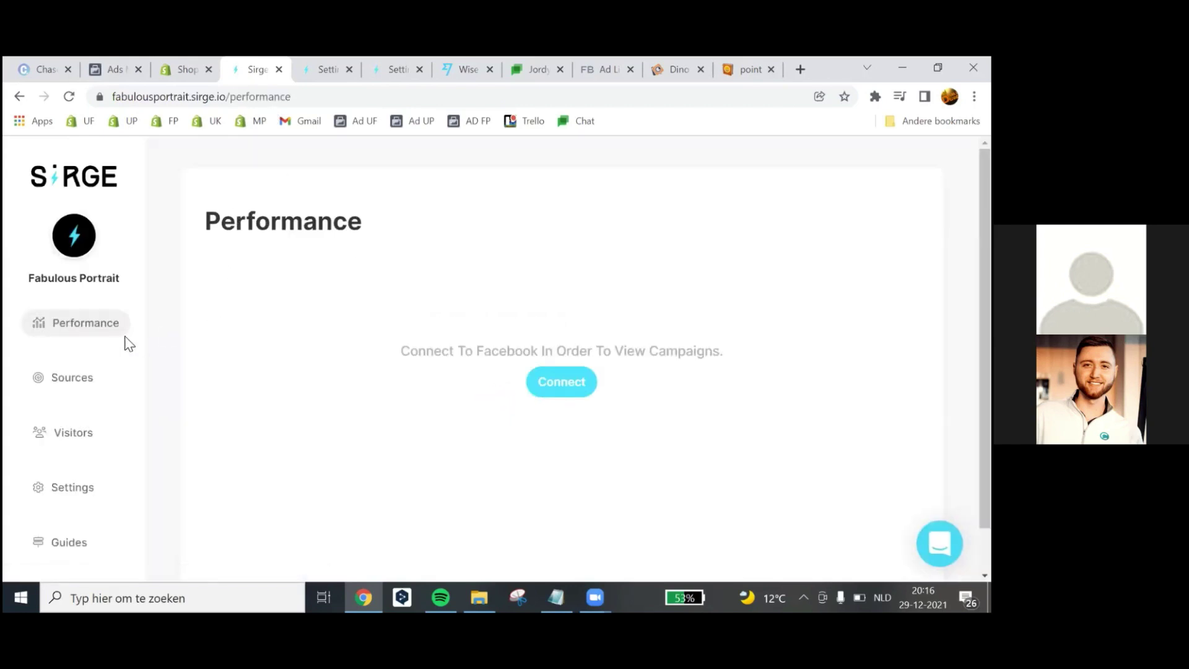
left_click(561, 384)
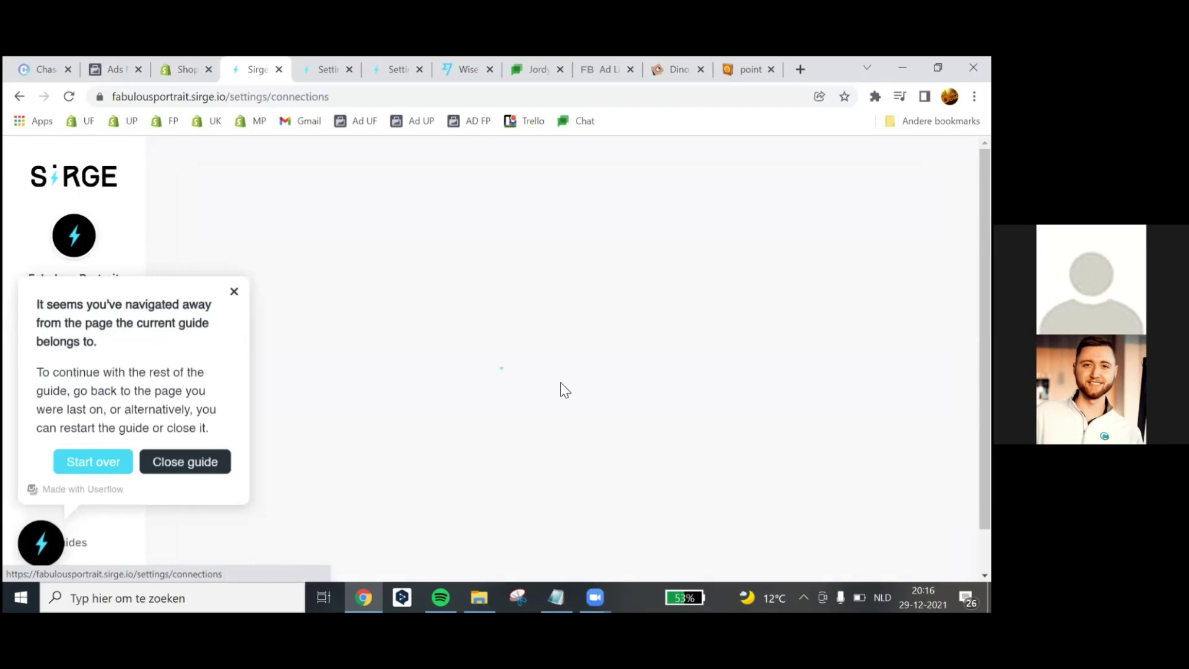
left_click(234, 292)
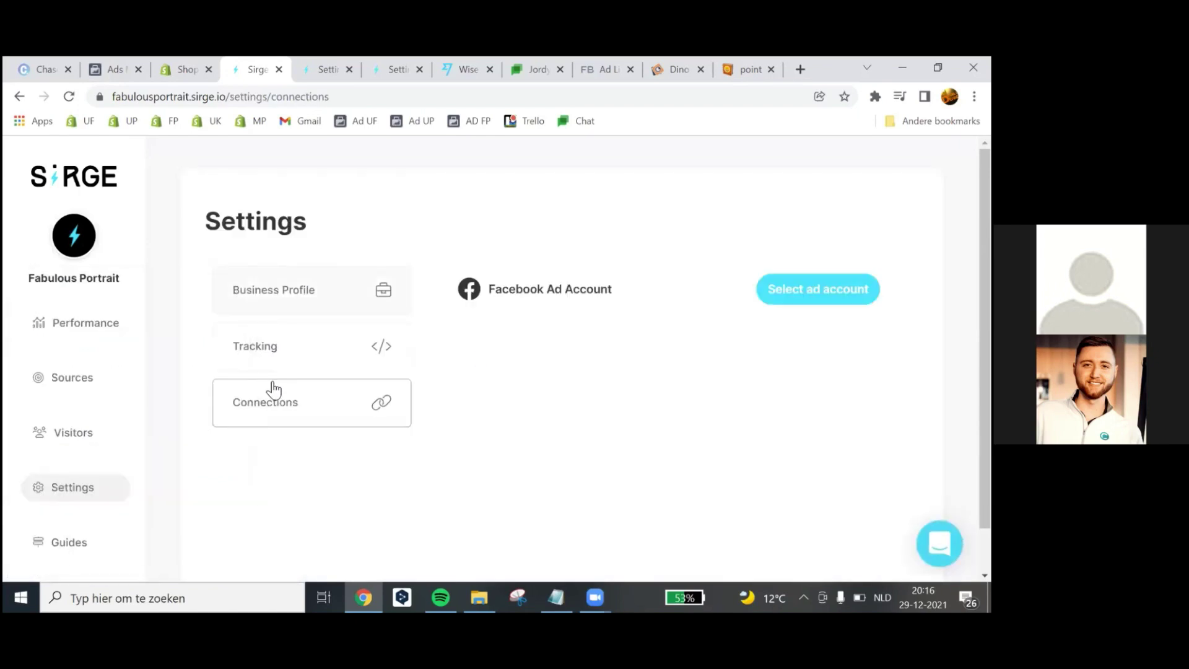
Step: Link the Fabulous Portrait Facebook ad account and open the Performance dashboard
left_click(804, 296)
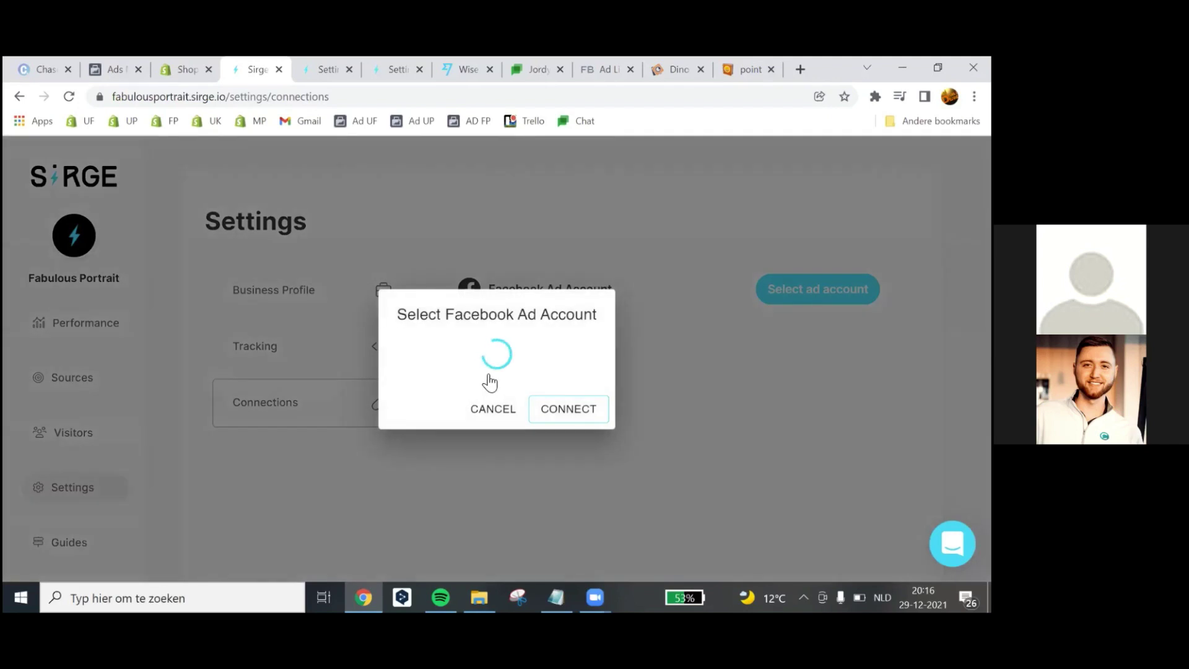
scroll(508, 490, "down", 2)
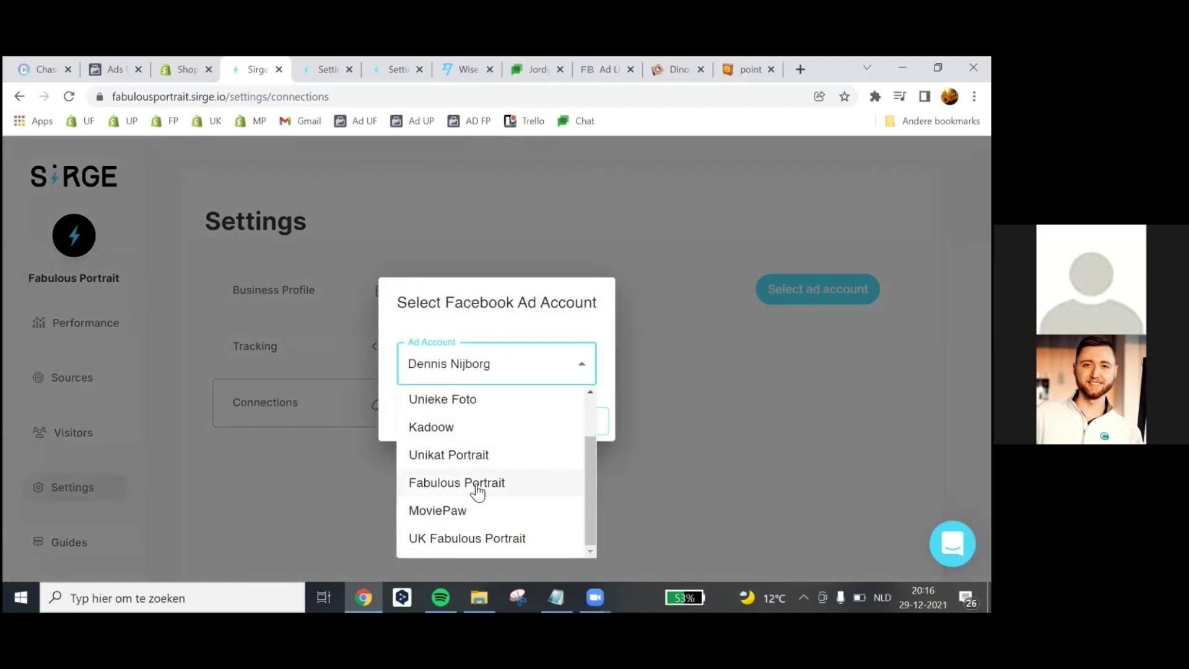
left_click(479, 483)
left_click(567, 420)
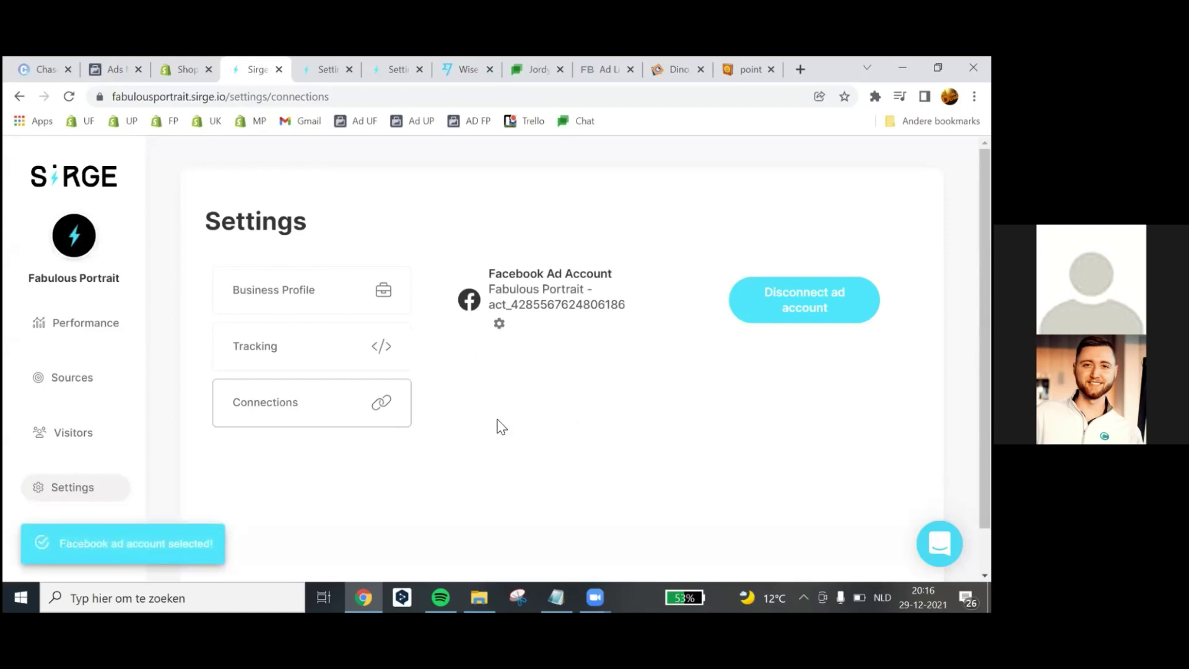
scroll(381, 517, "down", 1)
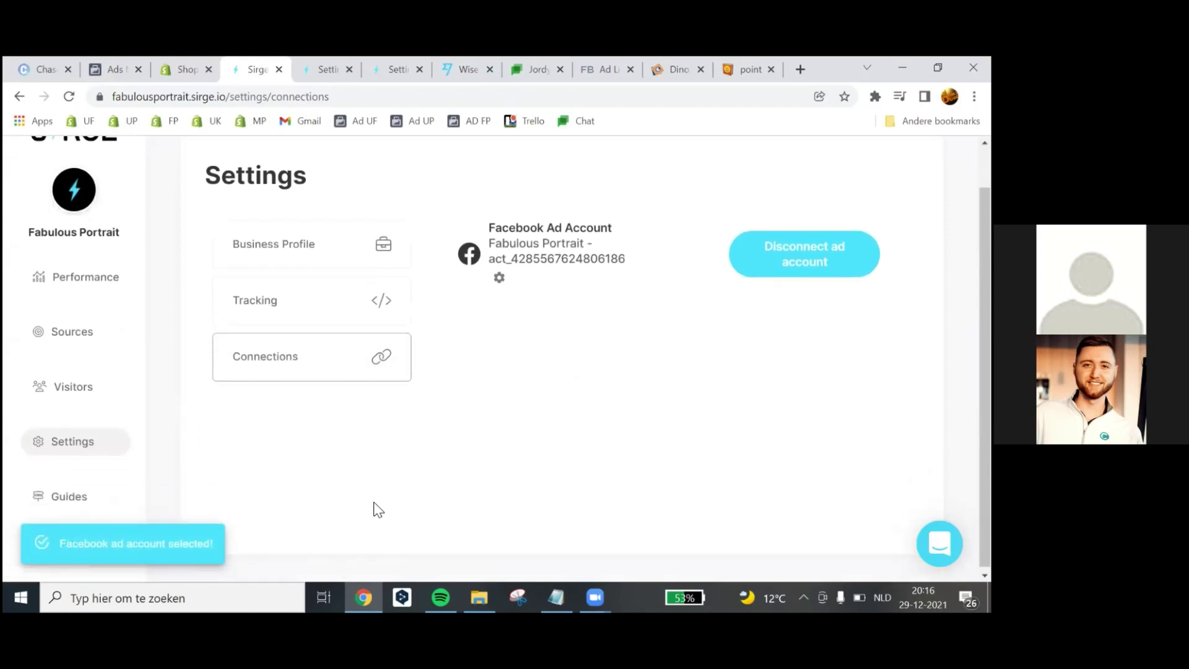
scroll(359, 412, "up", 1)
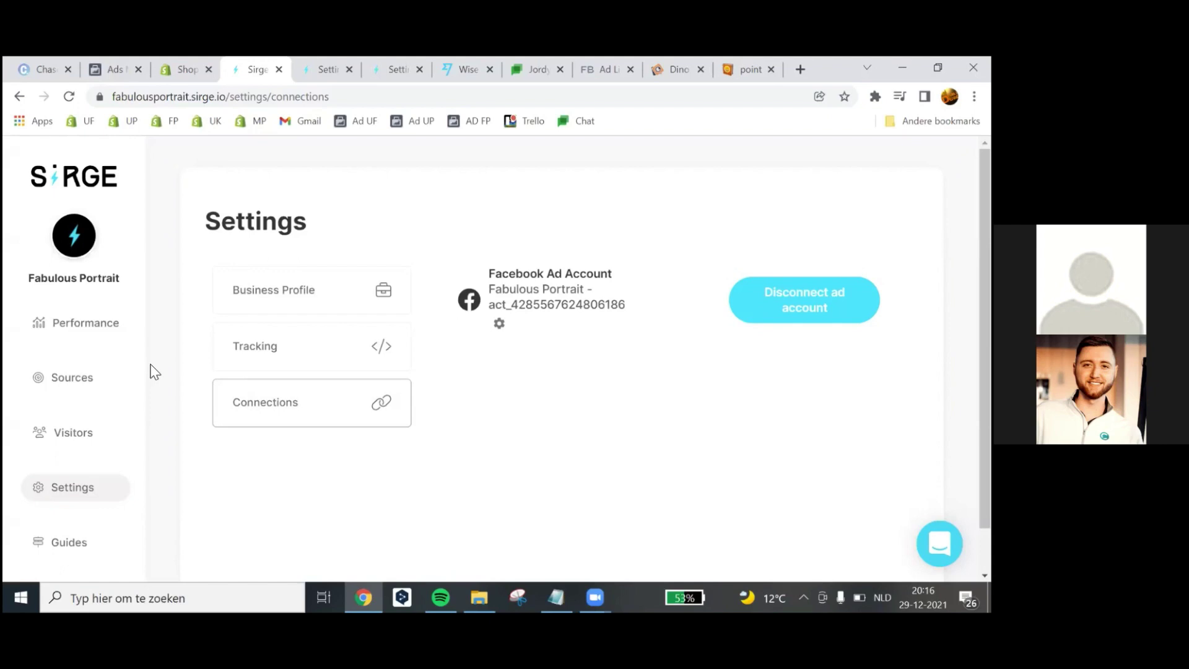
left_click(78, 335)
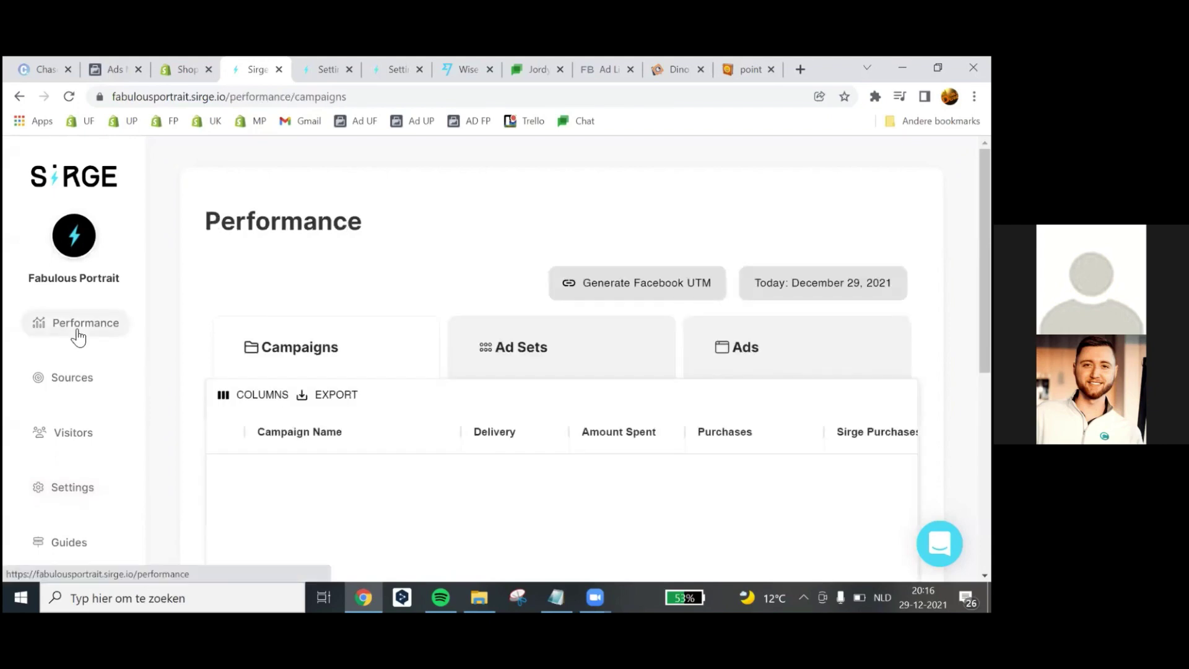
scroll(527, 217, "down", 1)
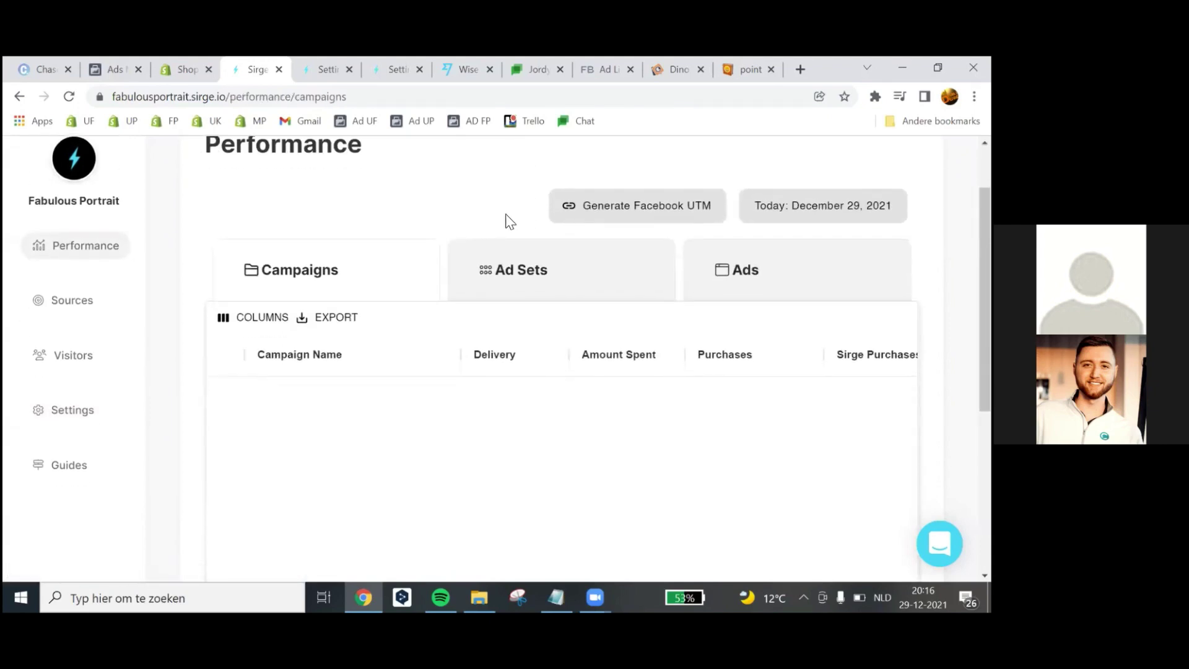
left_click(629, 214)
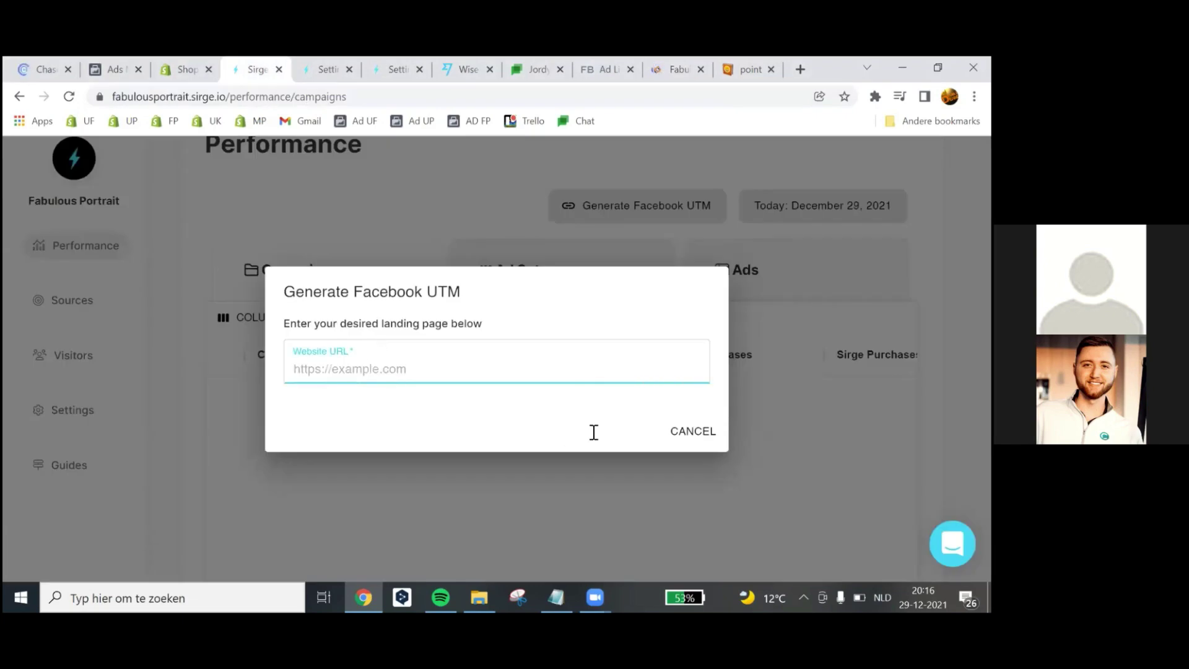
type("https://fabulousportrait.com/")
left_click(658, 357)
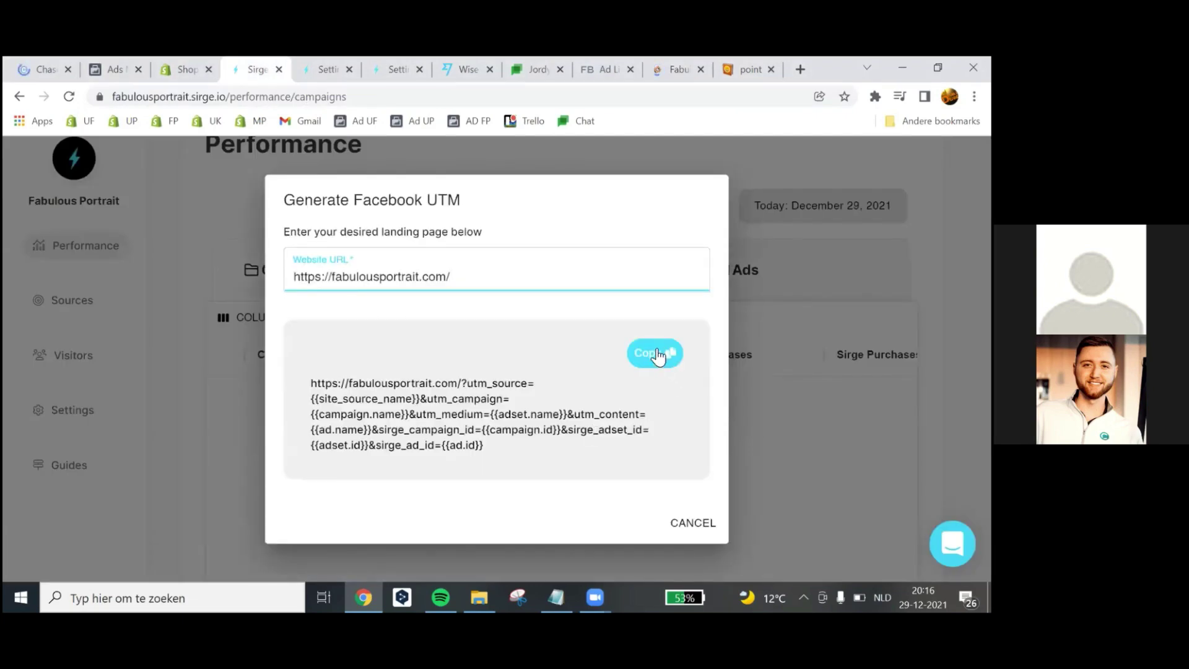
left_click(658, 356)
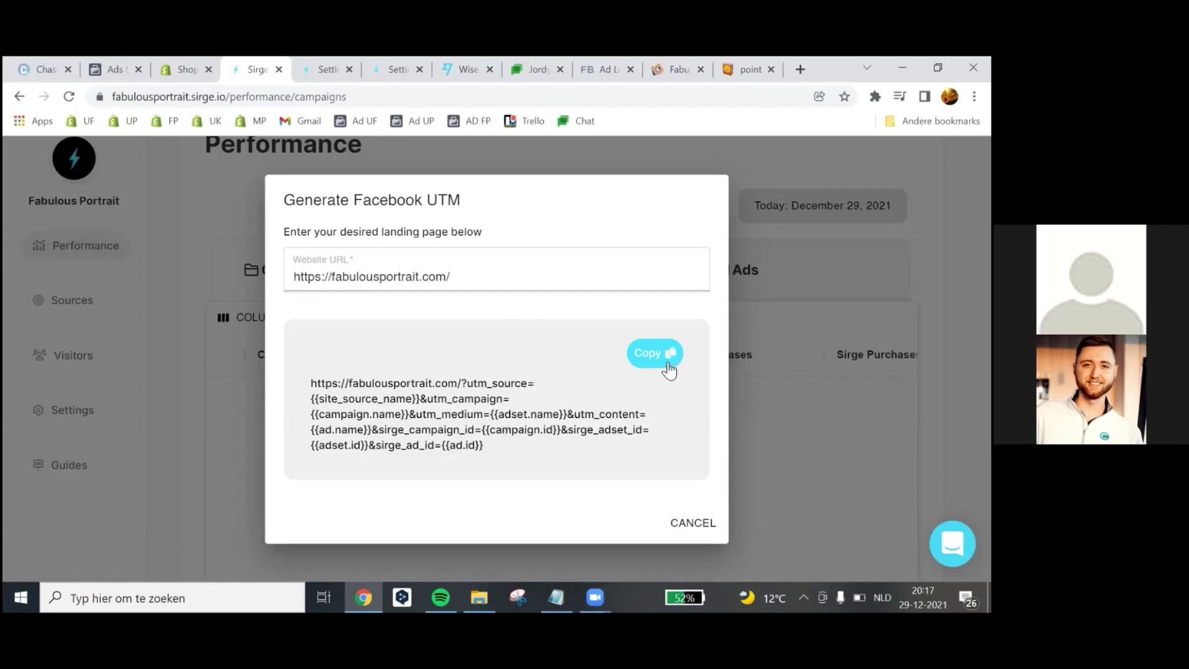
left_click_drag(530, 452, 288, 371)
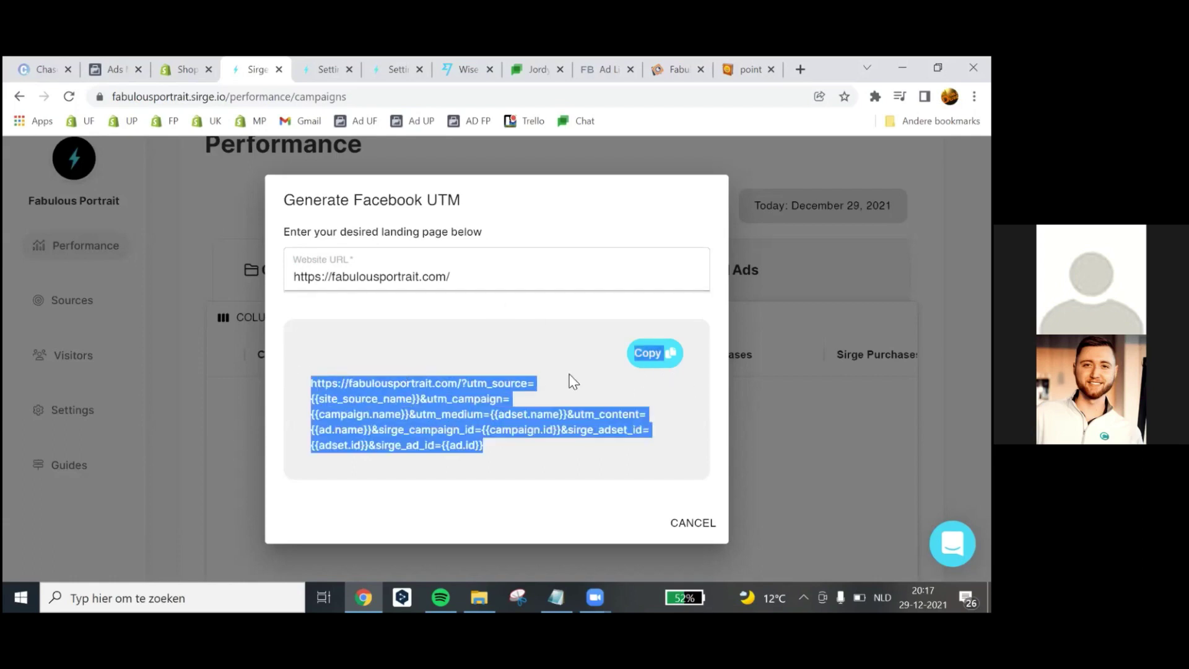
left_click(657, 351)
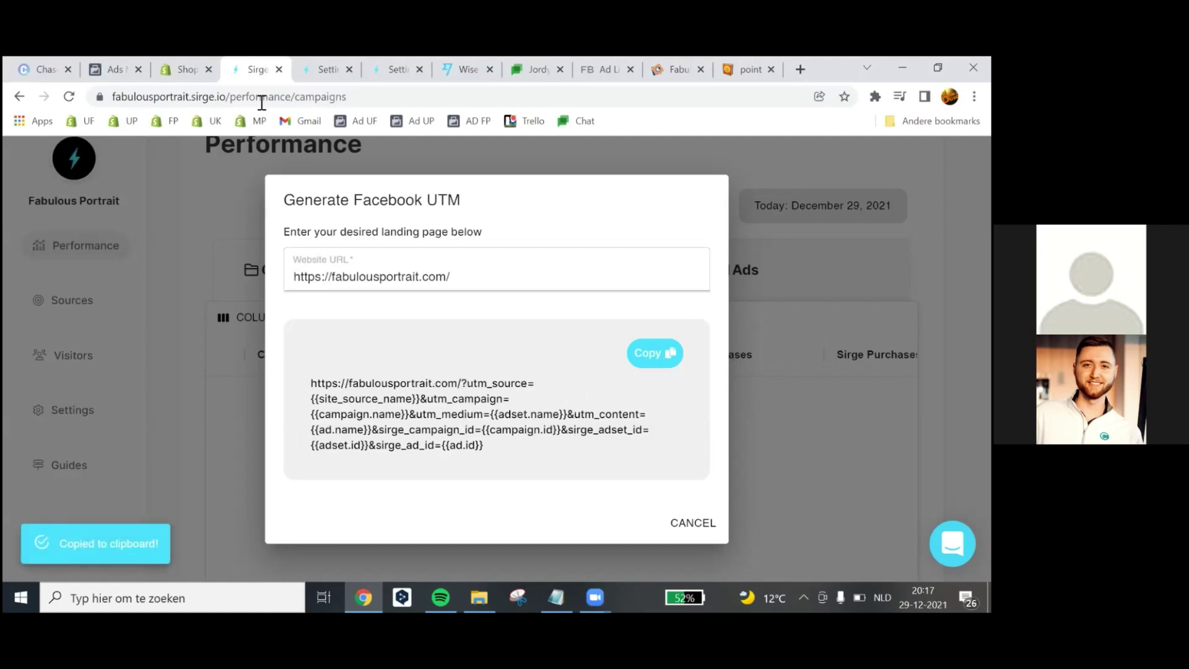
left_click(116, 59)
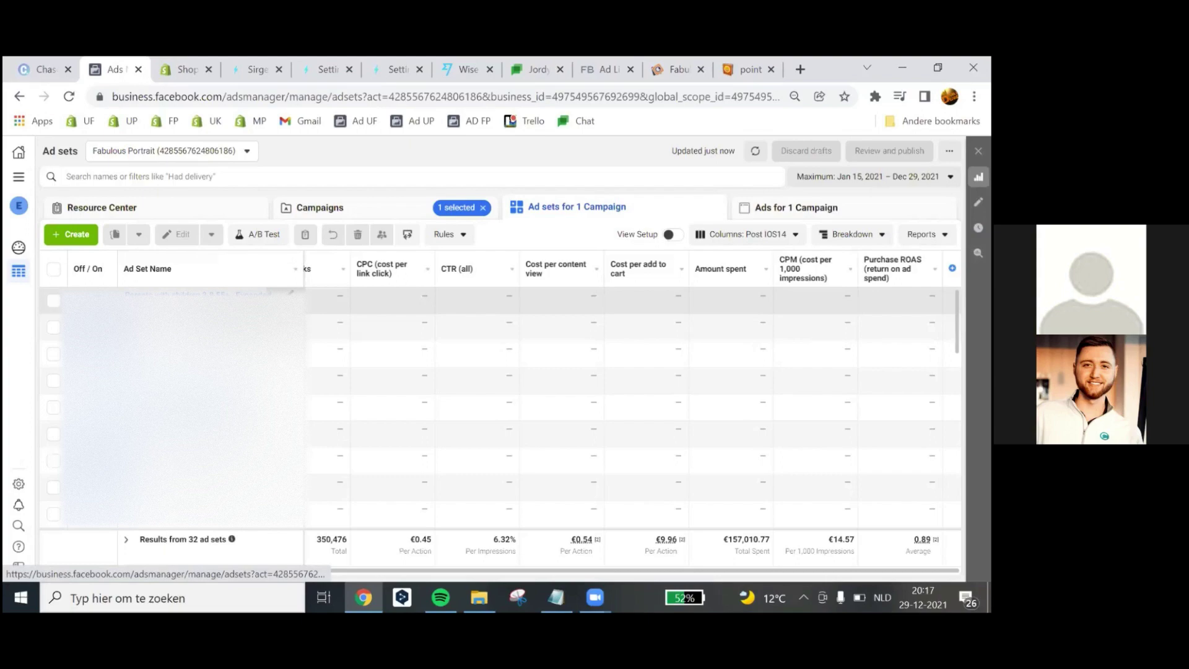
Step: Open the Creative 3-v3-A ad in the Parents with children 3-8 55+ ad set
left_click(290, 293)
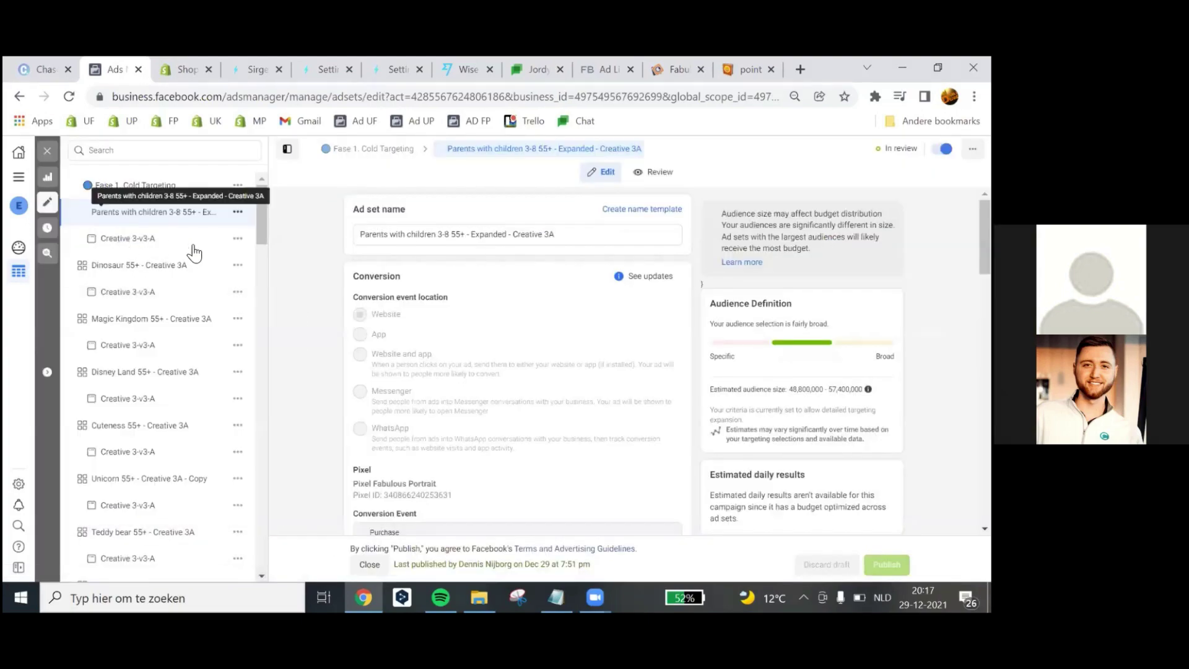
scroll(452, 353, "down", 6)
left_click(139, 238)
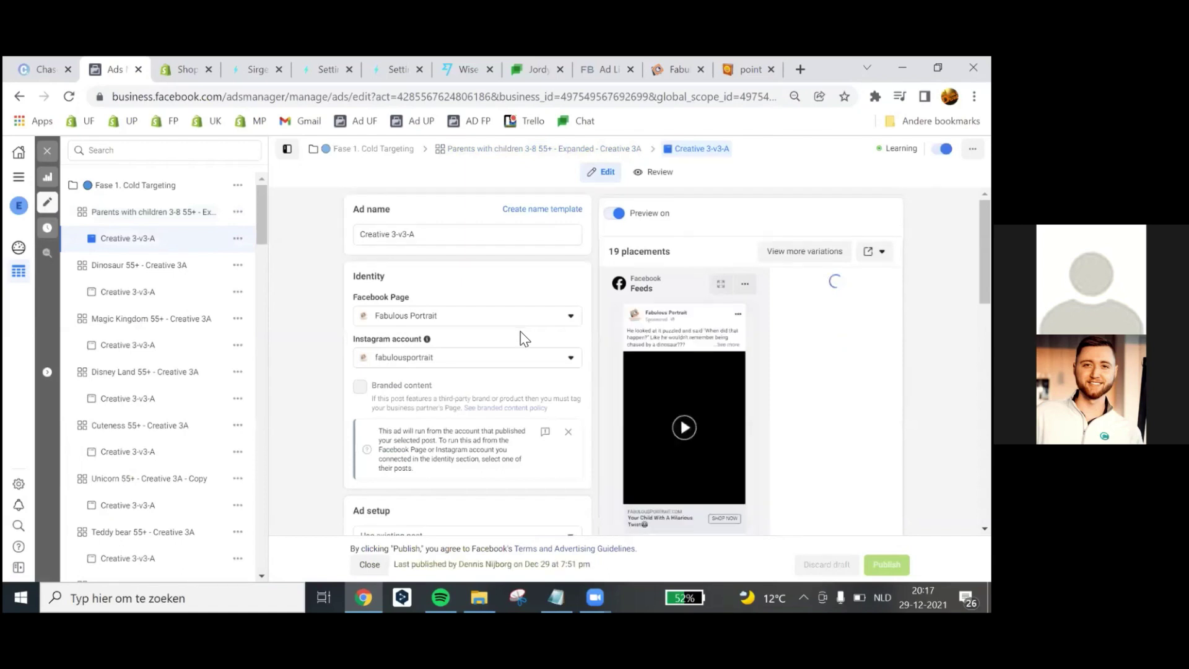
scroll(520, 341, "down", 12)
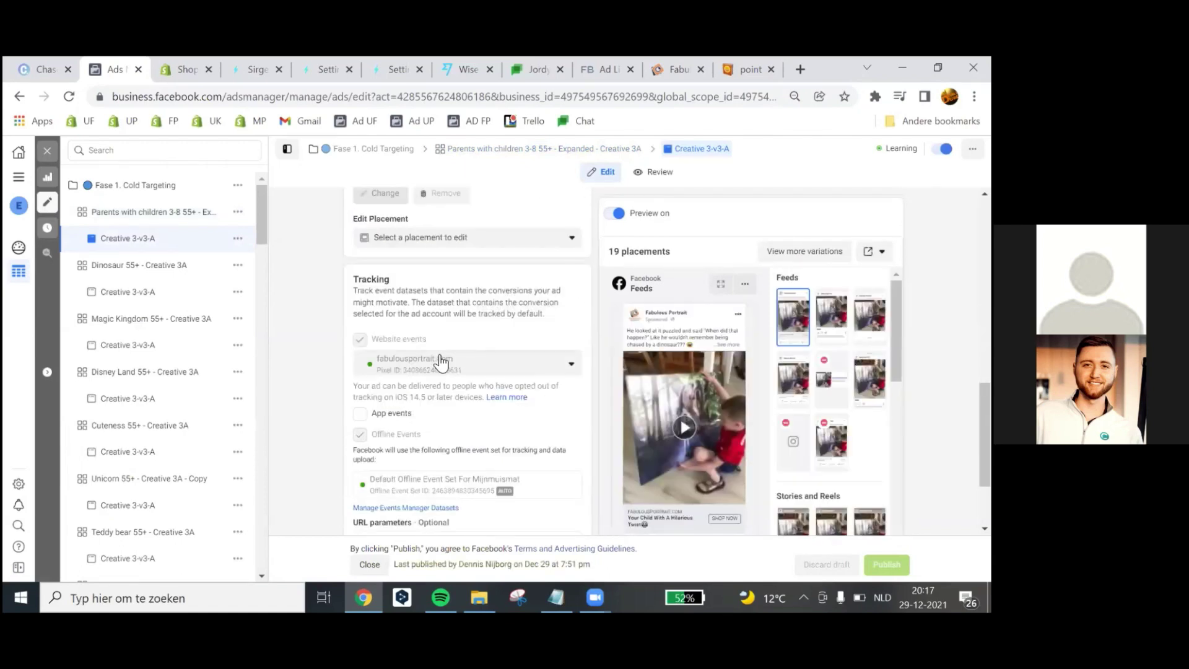
scroll(442, 360, "down", 1)
scroll(427, 396, "up", 4)
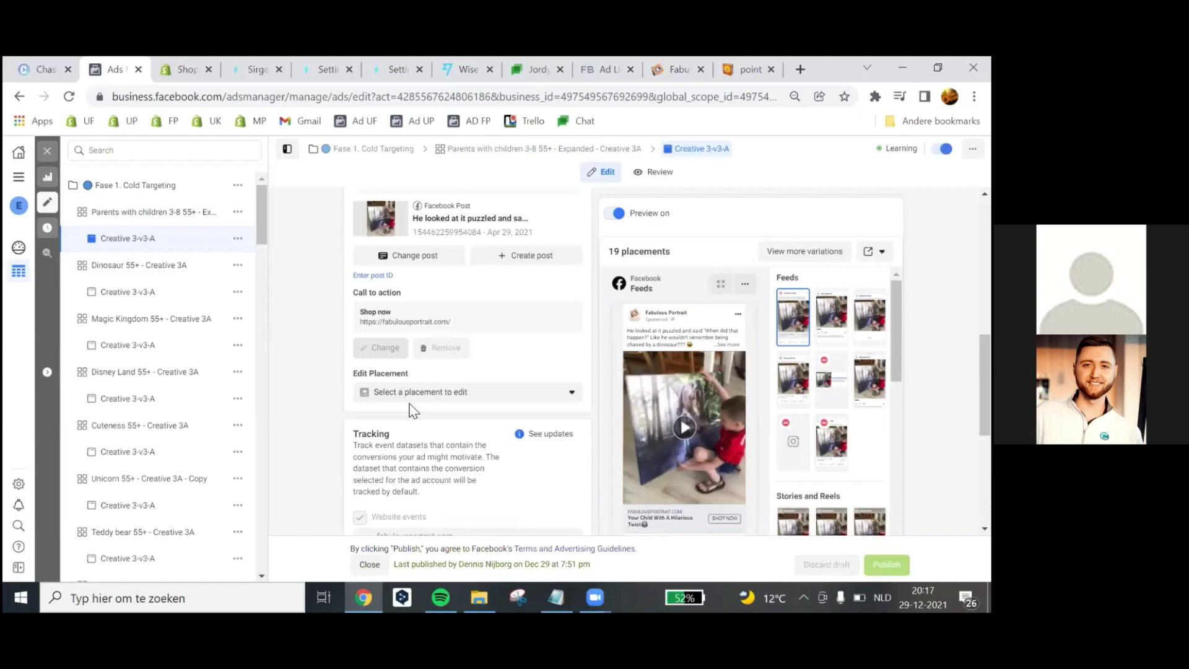
scroll(412, 412, "down", 5)
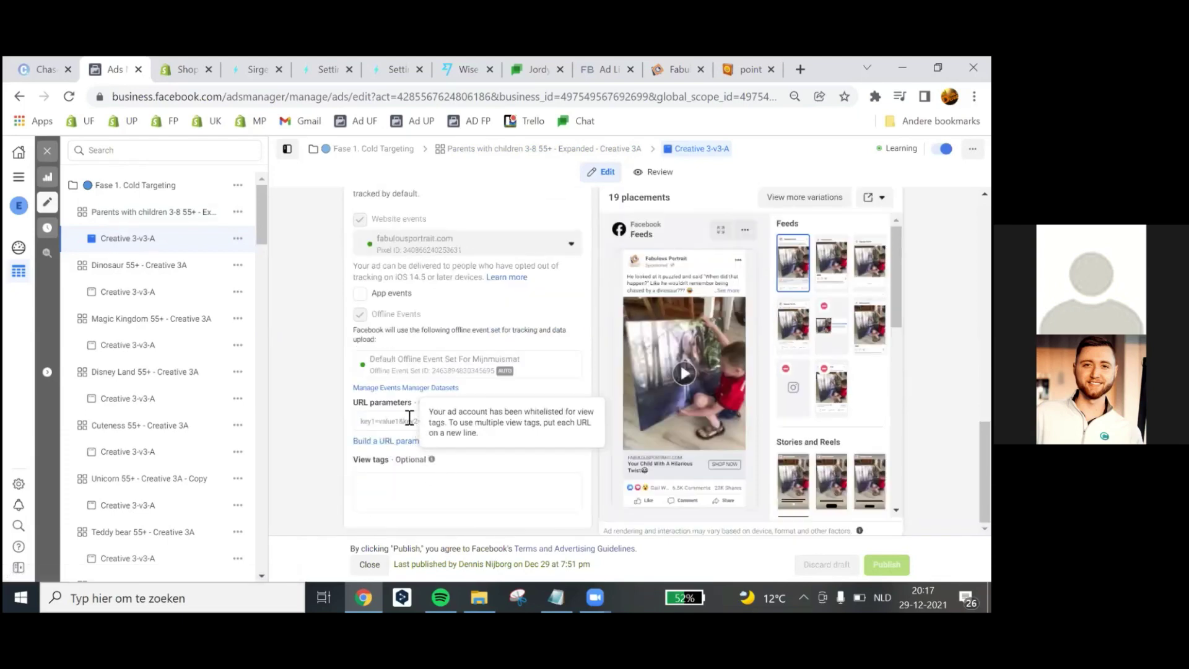
Step: Paste the tracking string into URL parameters and delete the leading website address
left_click(382, 419)
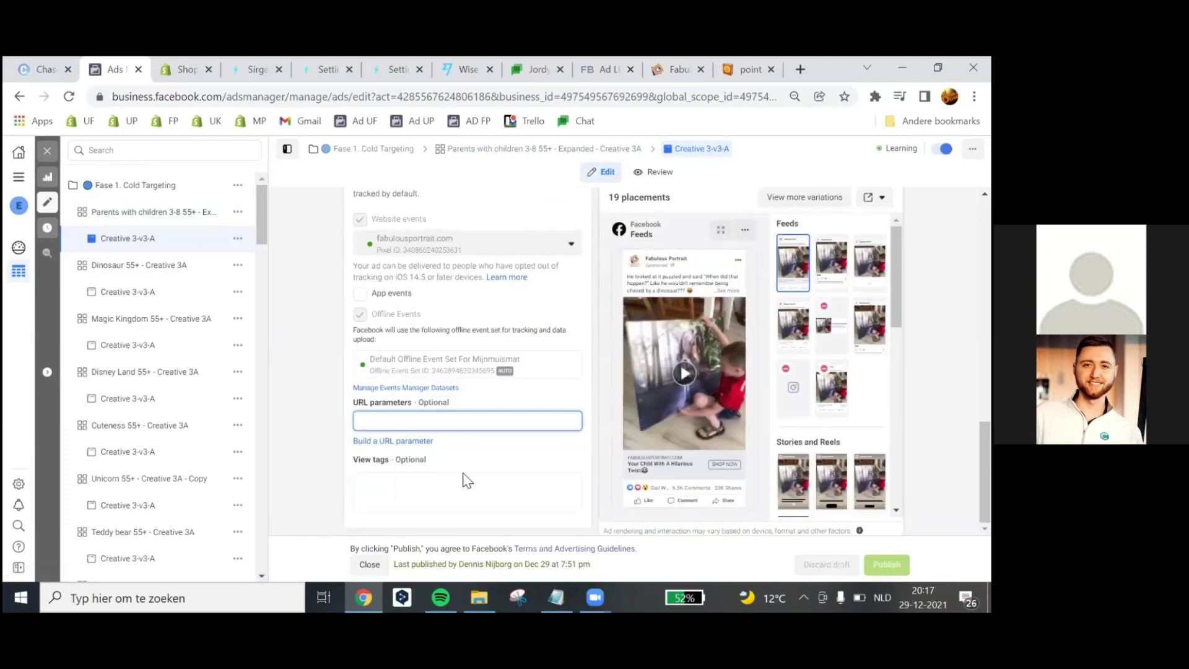
key("ctrl+v")
left_click_drag(454, 422, 311, 415)
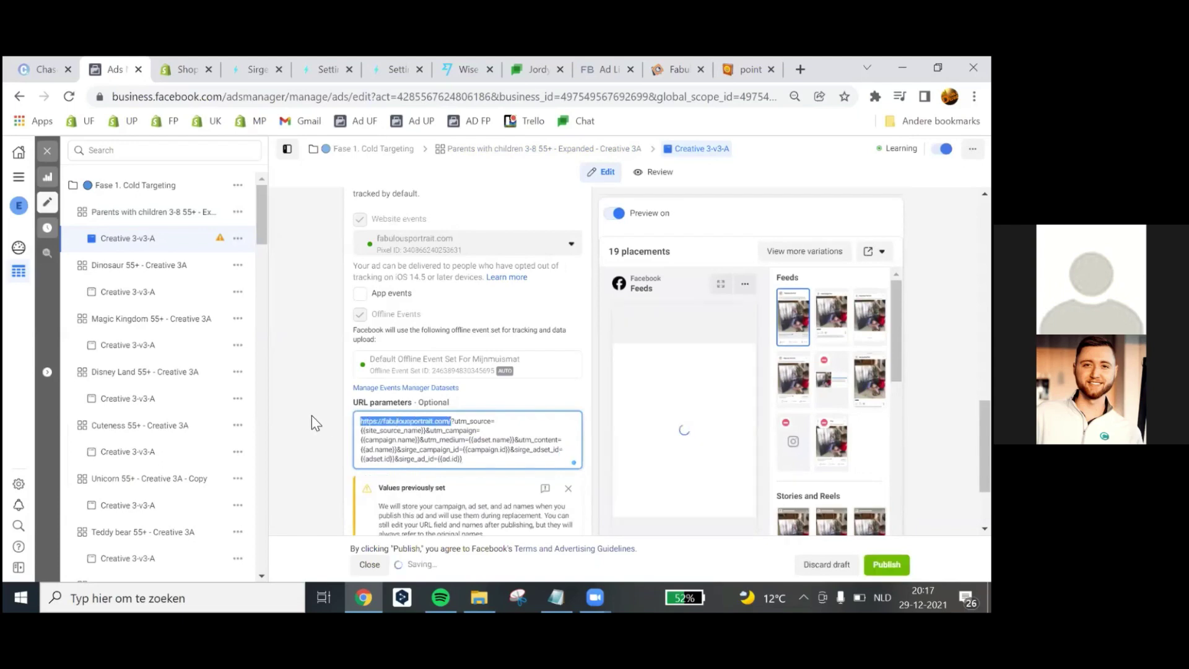
key("BackSpace")
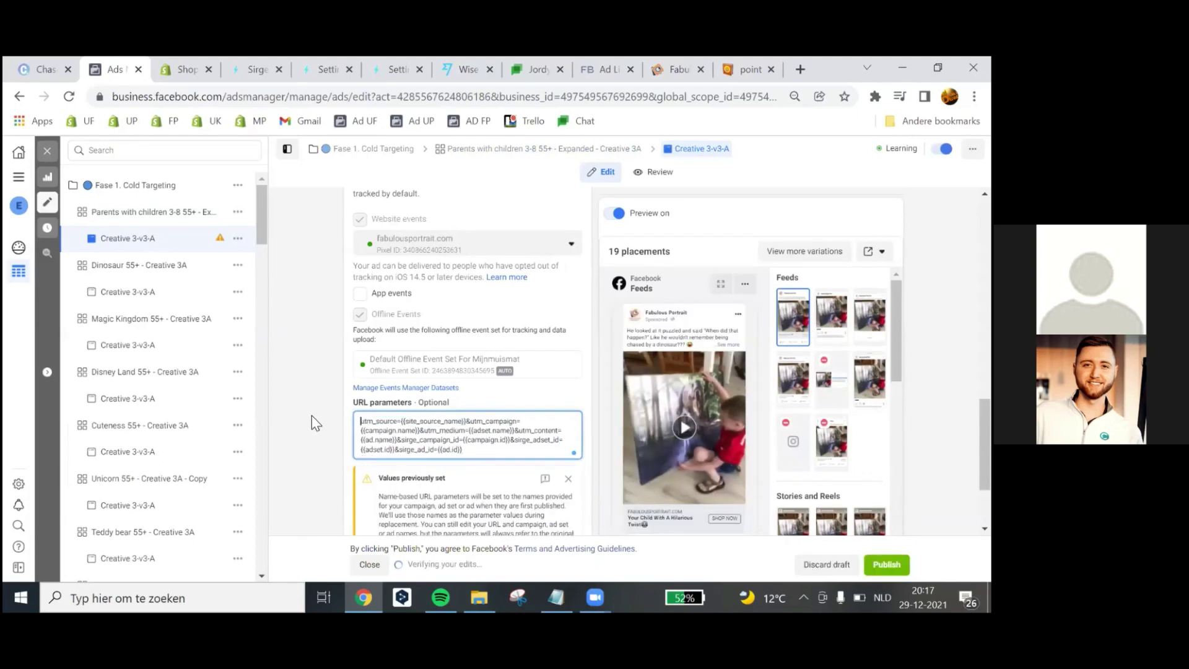
left_click(311, 415)
scroll(337, 410, "down", 1)
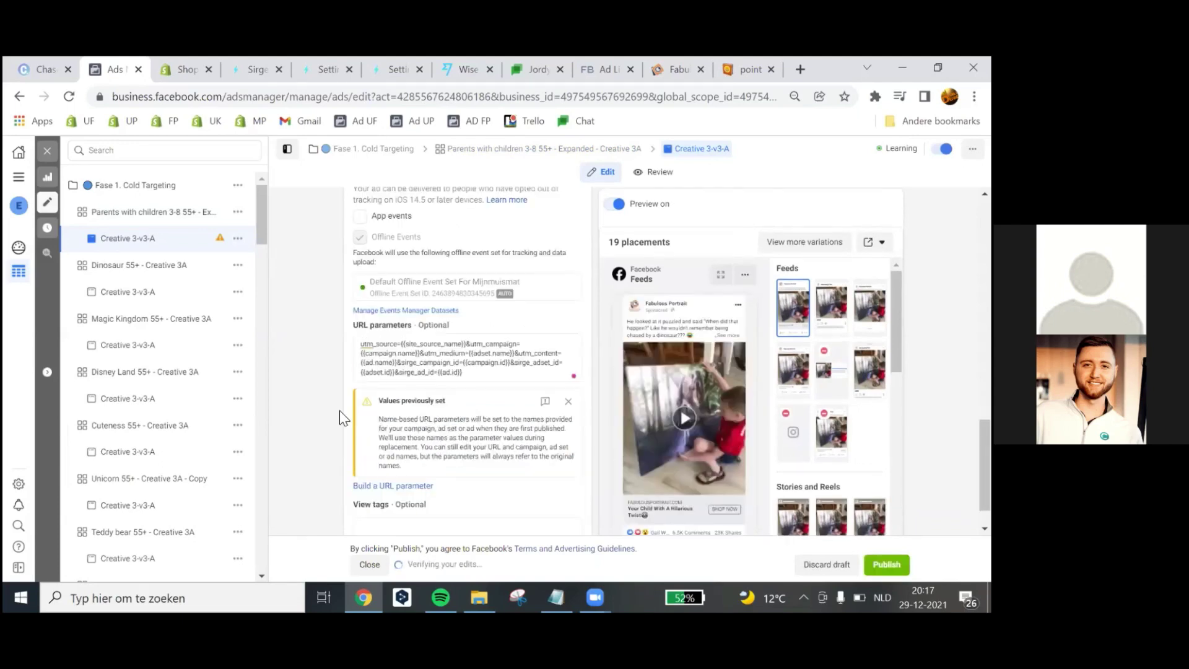
scroll(332, 401, "down", 1)
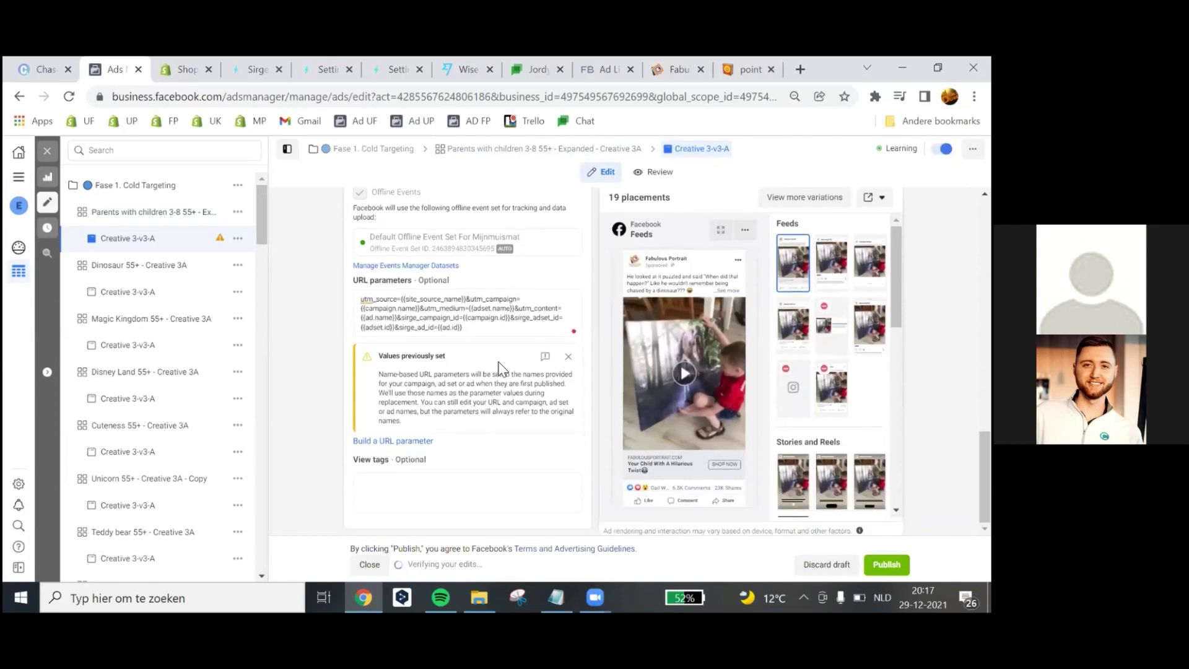
Step: Verify the values in the URL parameter builder, apply them, and select the full string
left_click(404, 441)
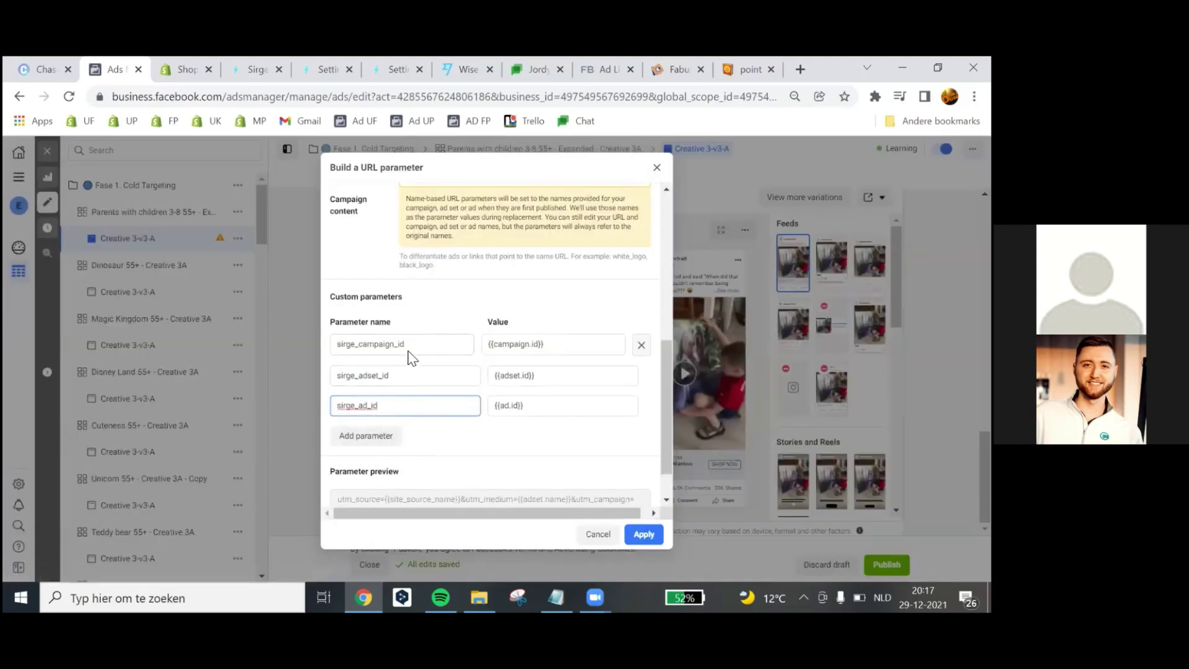
scroll(445, 360, "down", 1)
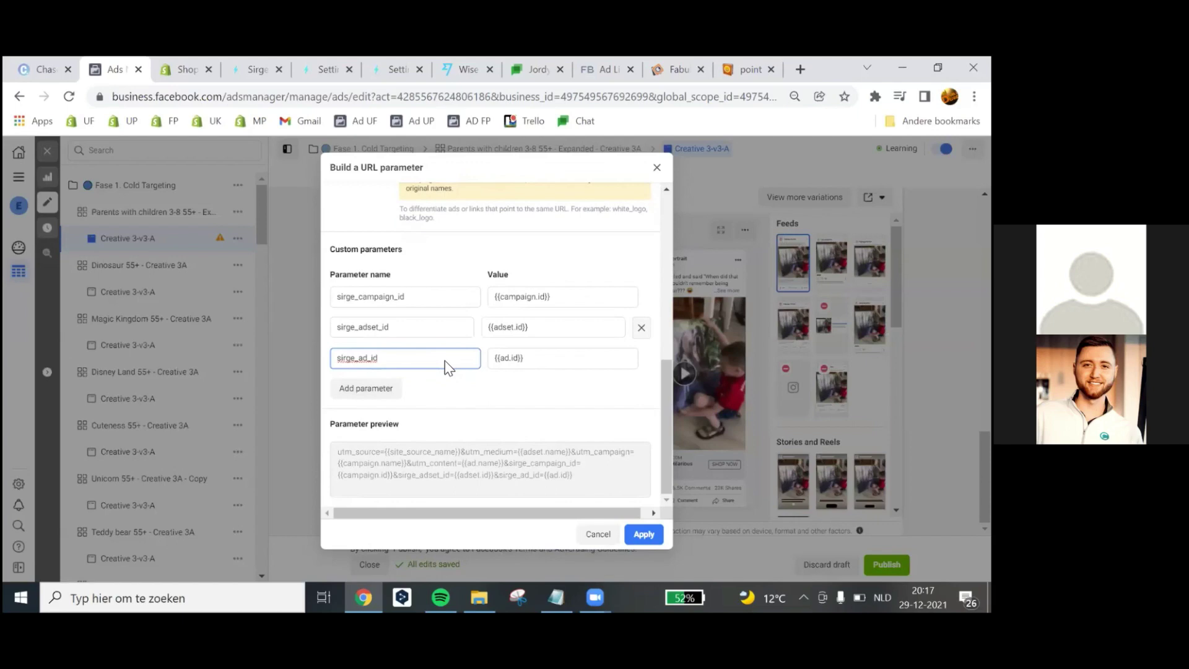
left_click(645, 534)
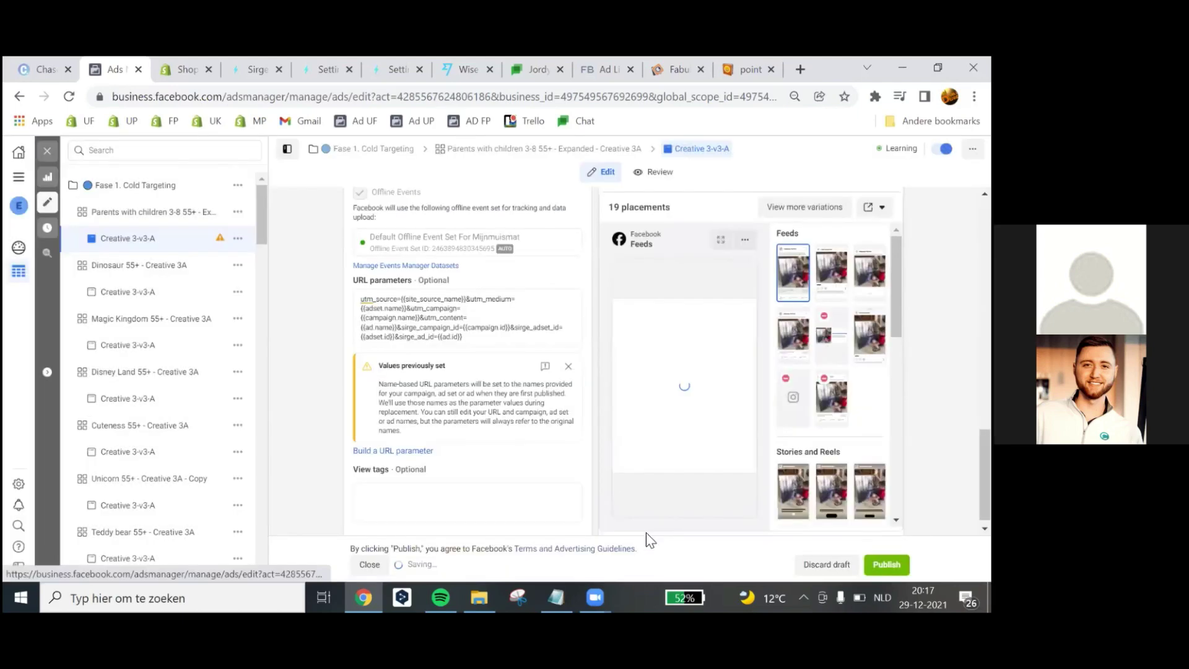
left_click(473, 341)
key("ctrl+a")
key("ctrl+c")
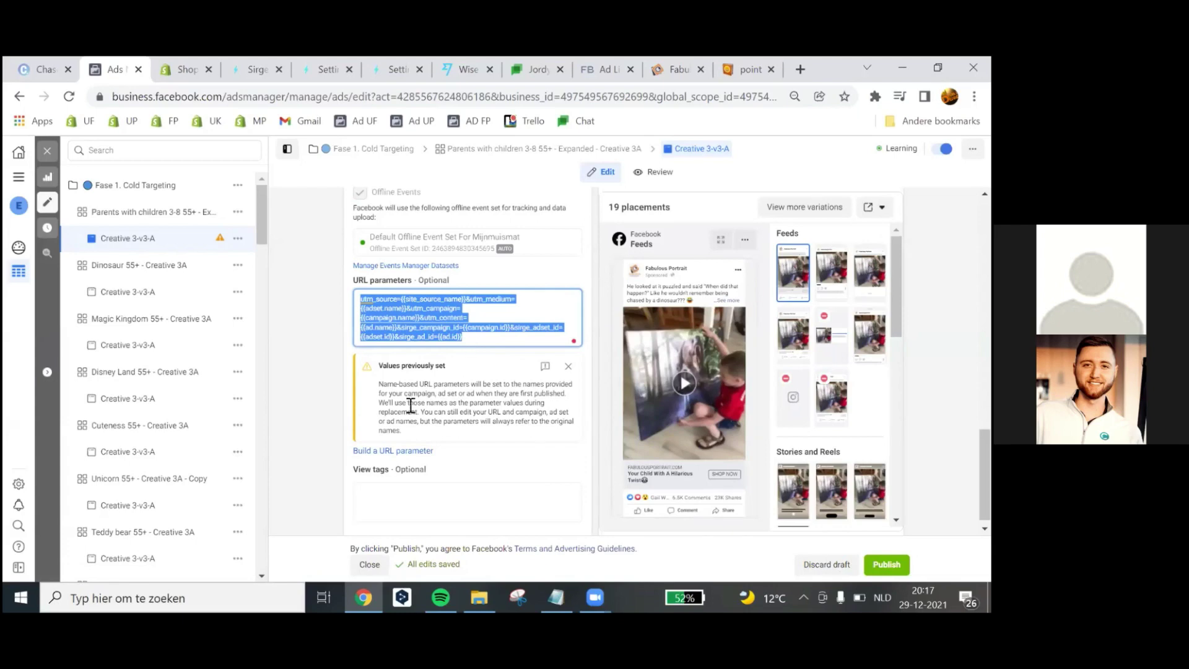
left_click(139, 296)
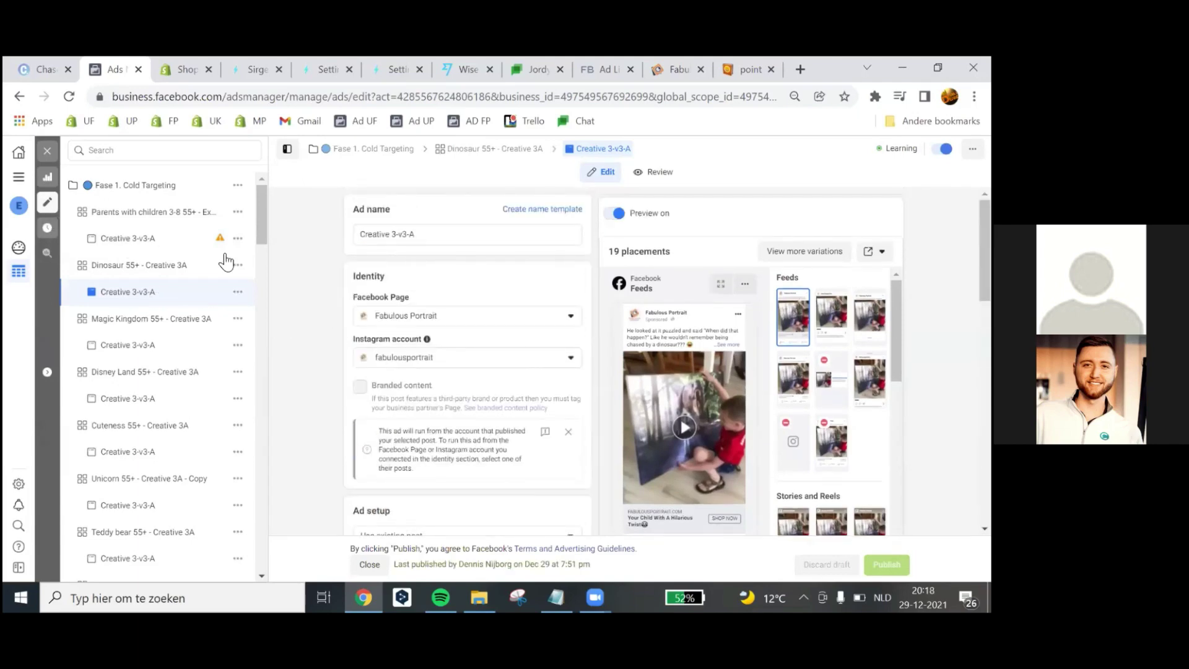
Step: Scroll through the Dinosaur 55+ ad, then close the editor and return to the Ad sets list
scroll(353, 366, "down", 8)
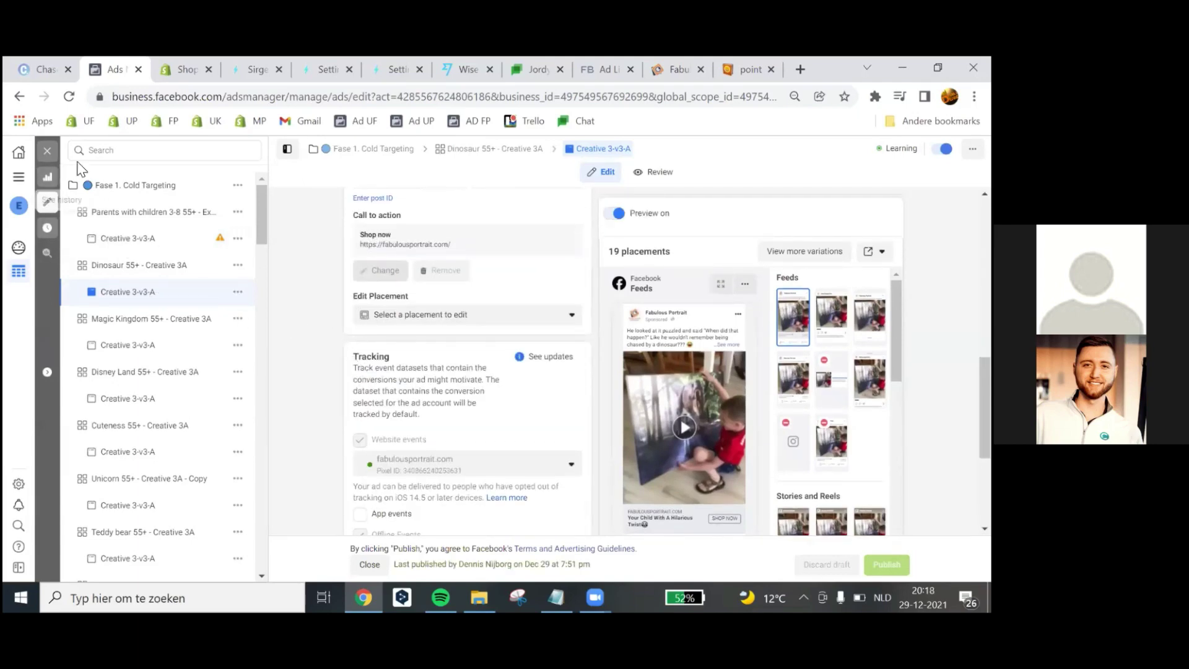
scroll(454, 370, "down", 2)
scroll(457, 372, "down", 4)
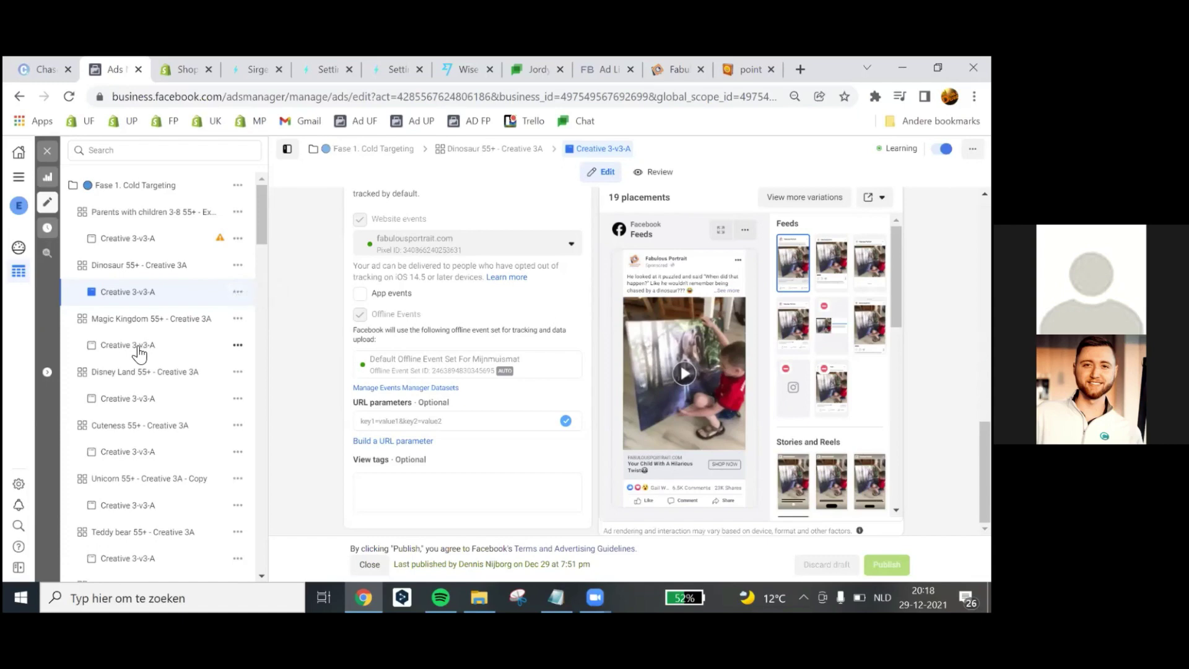
left_click(48, 153)
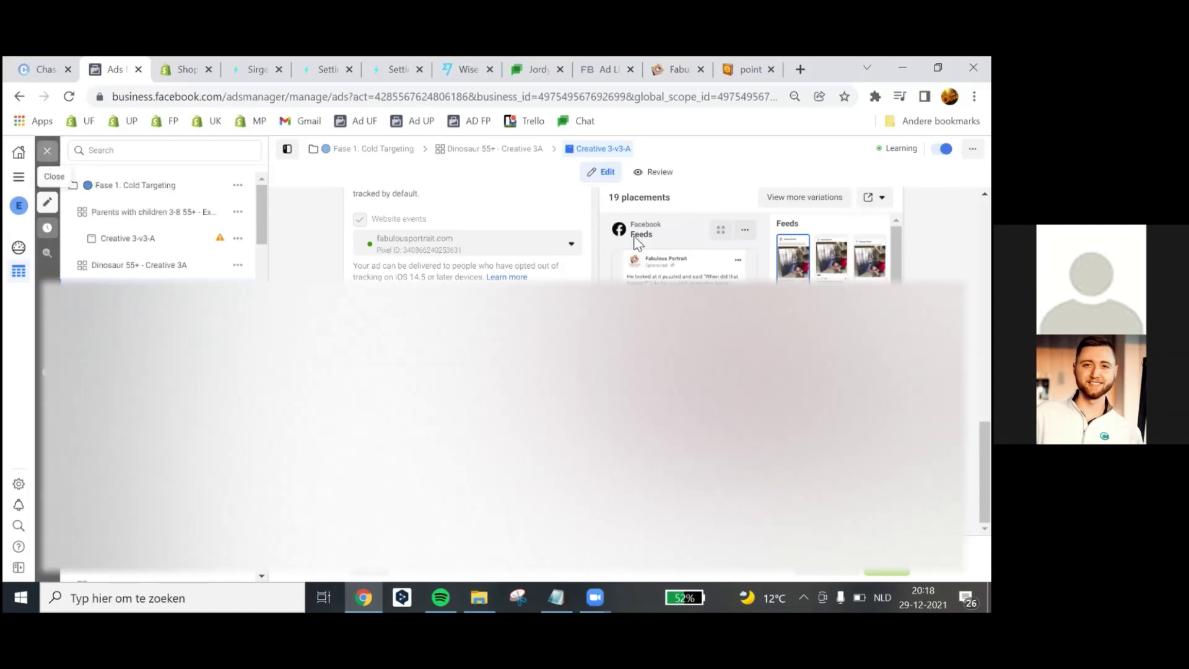
left_click(567, 217)
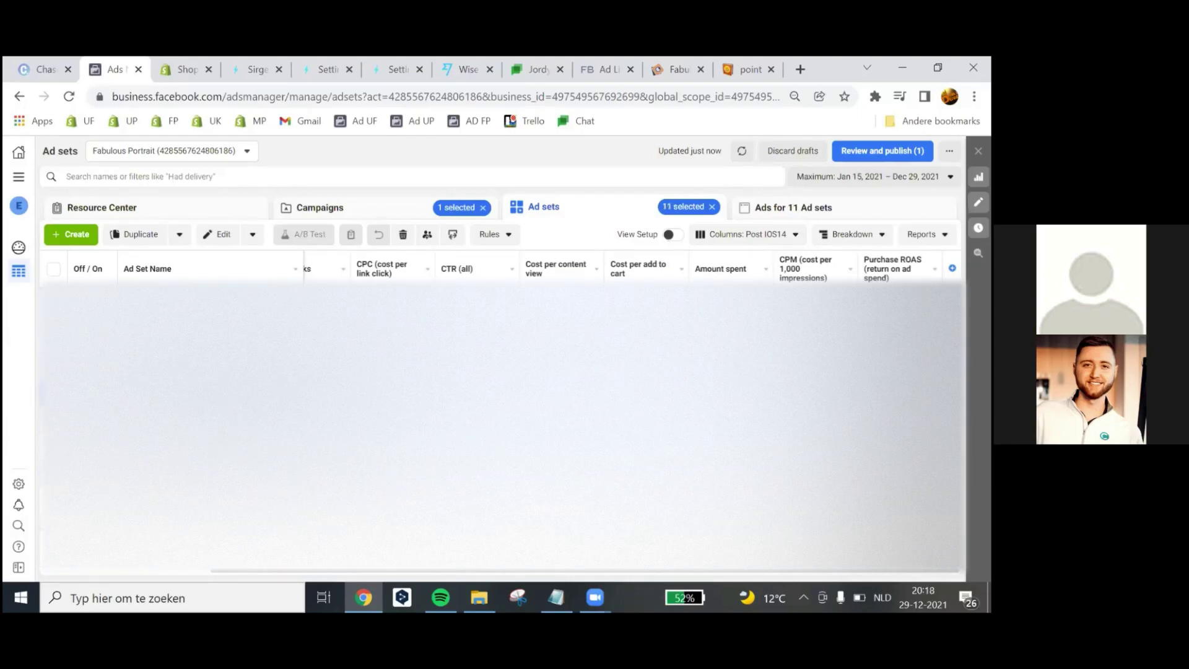
Step: Select all 11 ads from the 11 ad sets and paste the UTM string as their URL parameters
left_click(786, 213)
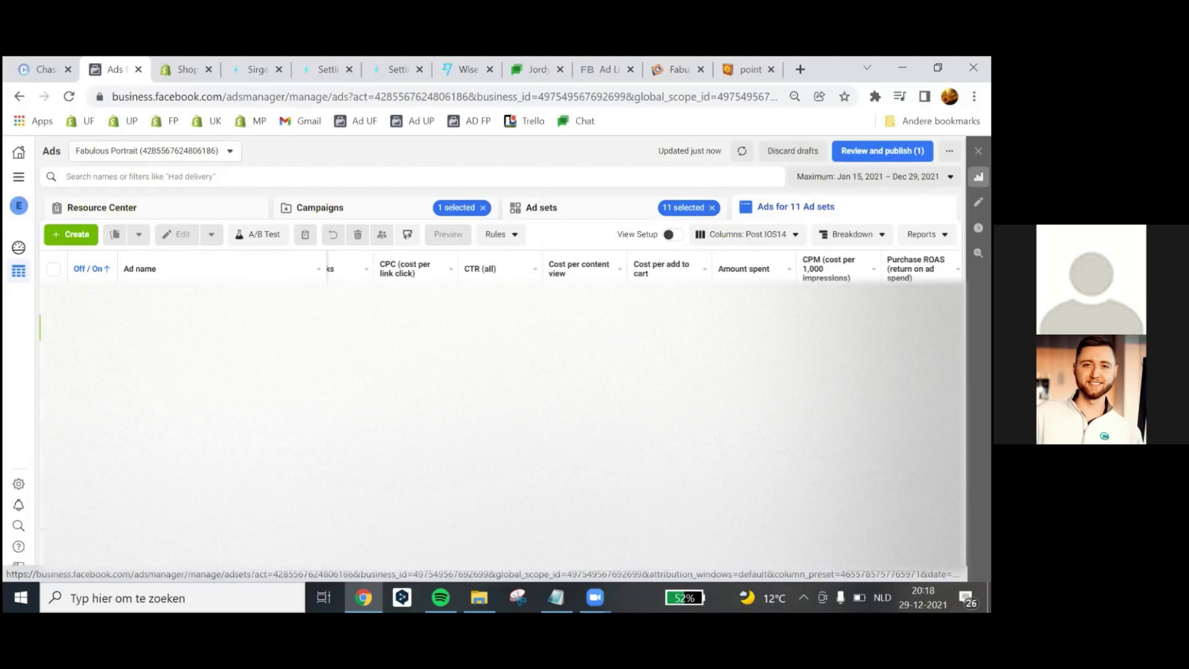
left_click(52, 270)
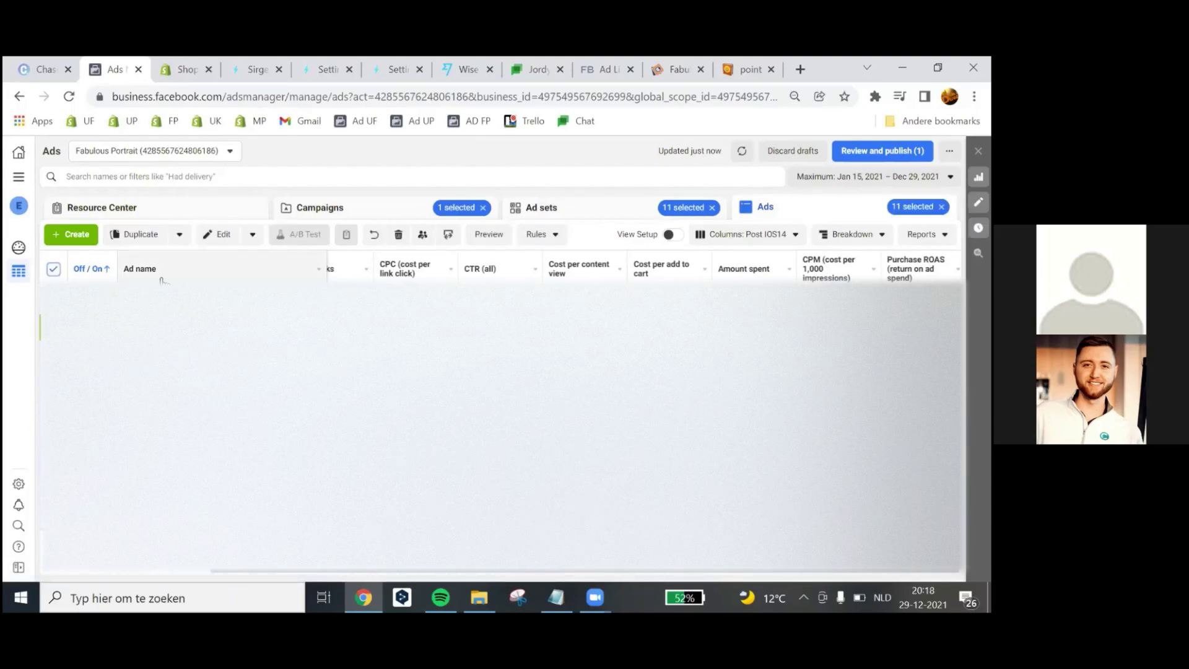
left_click(220, 243)
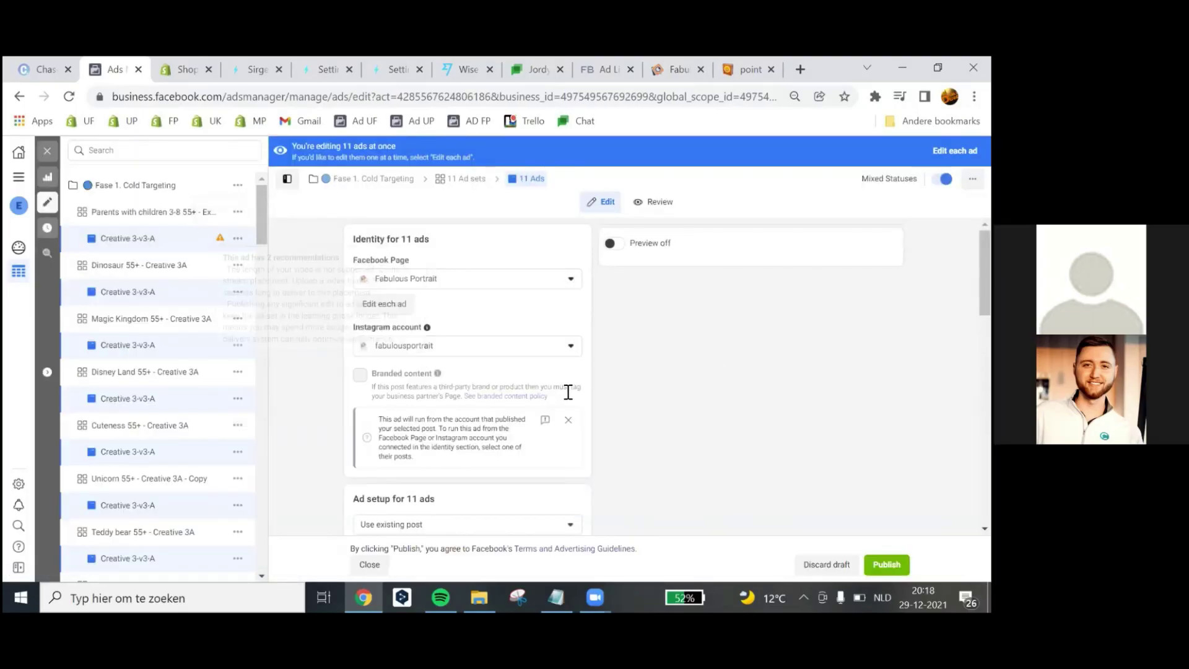
scroll(496, 403, "down", 15)
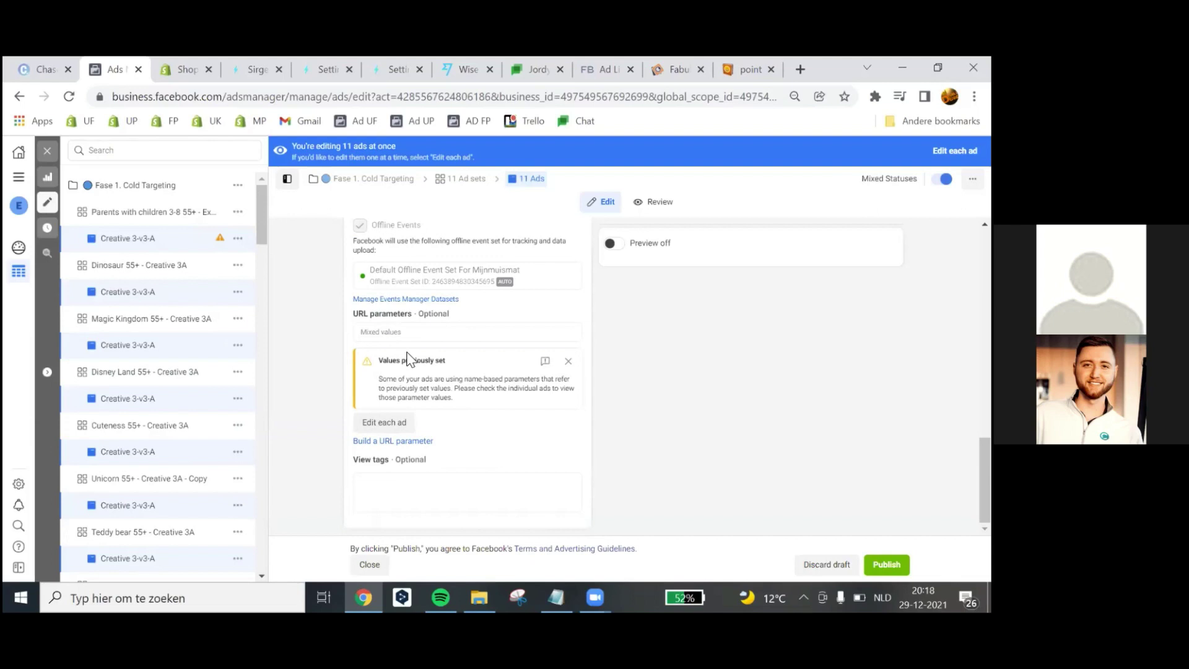
left_click(378, 330)
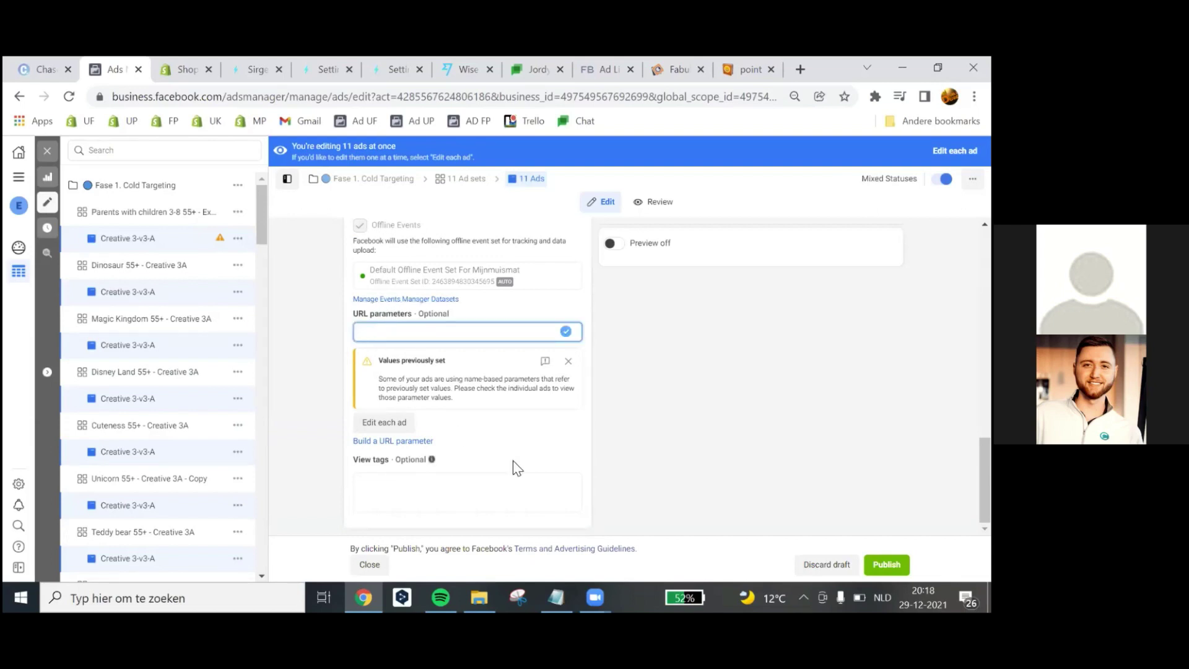
key("ctrl+v")
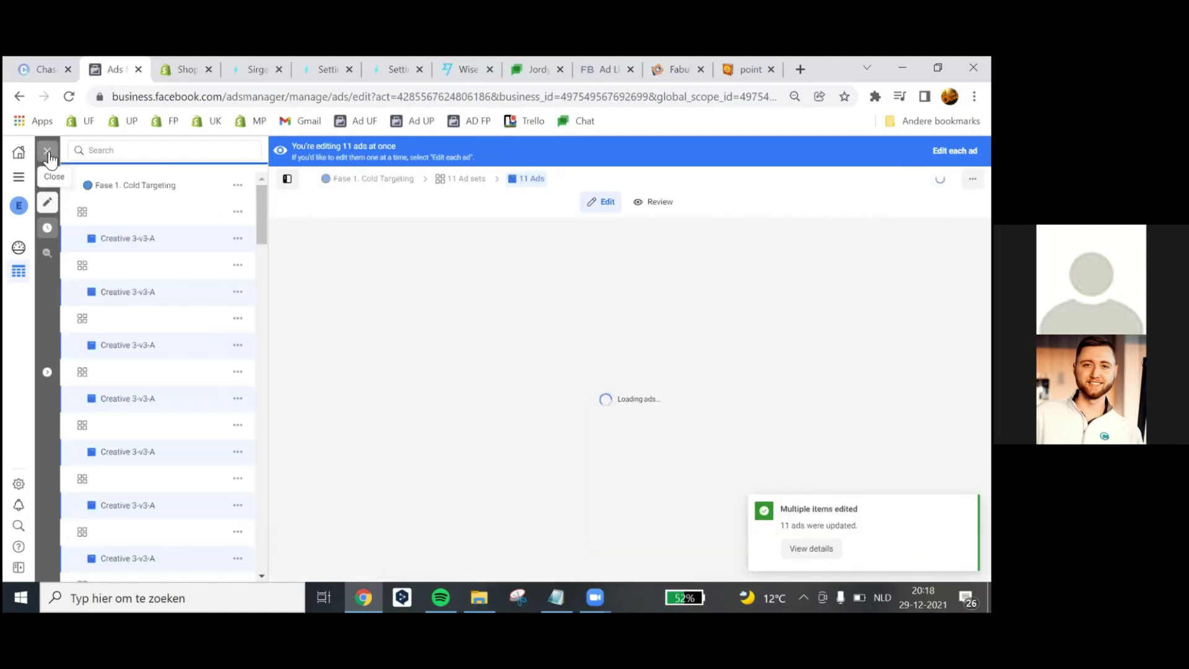
Step: Close the editor, re-pick the ad sets, and select all 24 ads from the four chosen sets
left_click(48, 155)
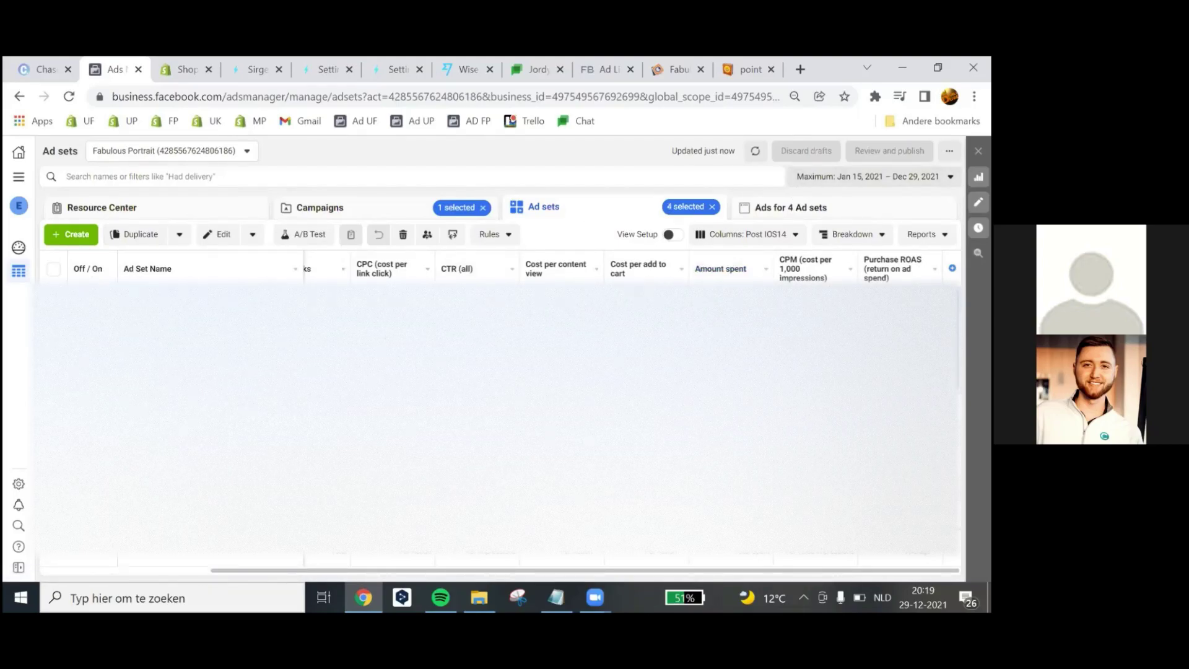
left_click(54, 269)
left_click(759, 211)
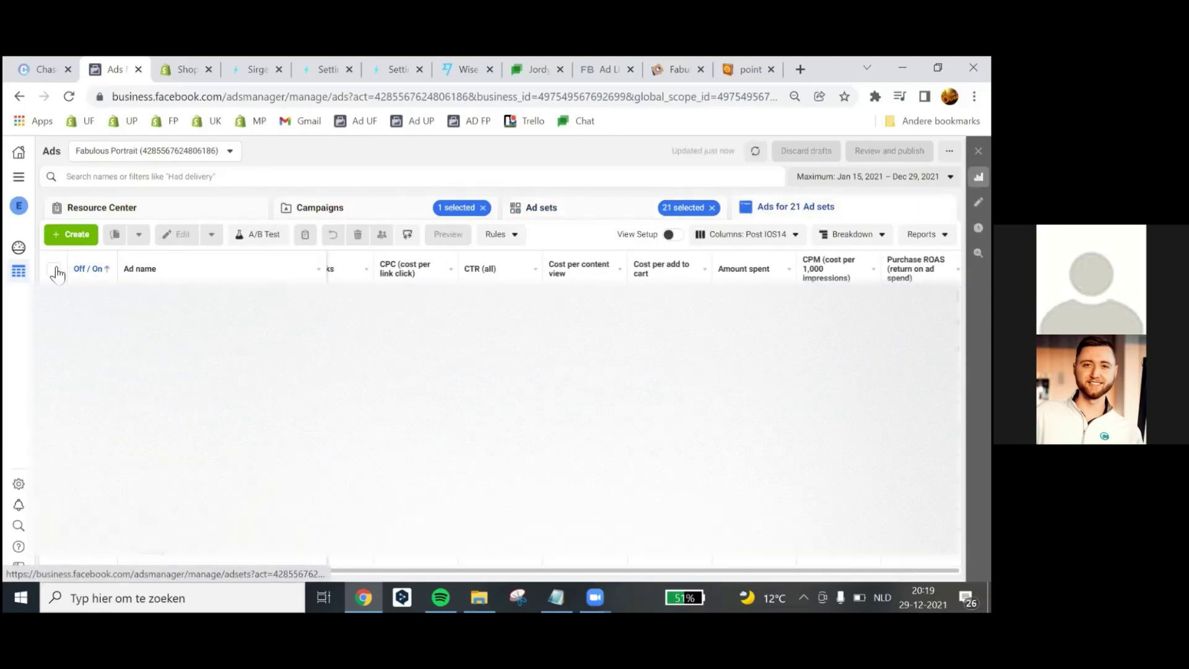
left_click(54, 269)
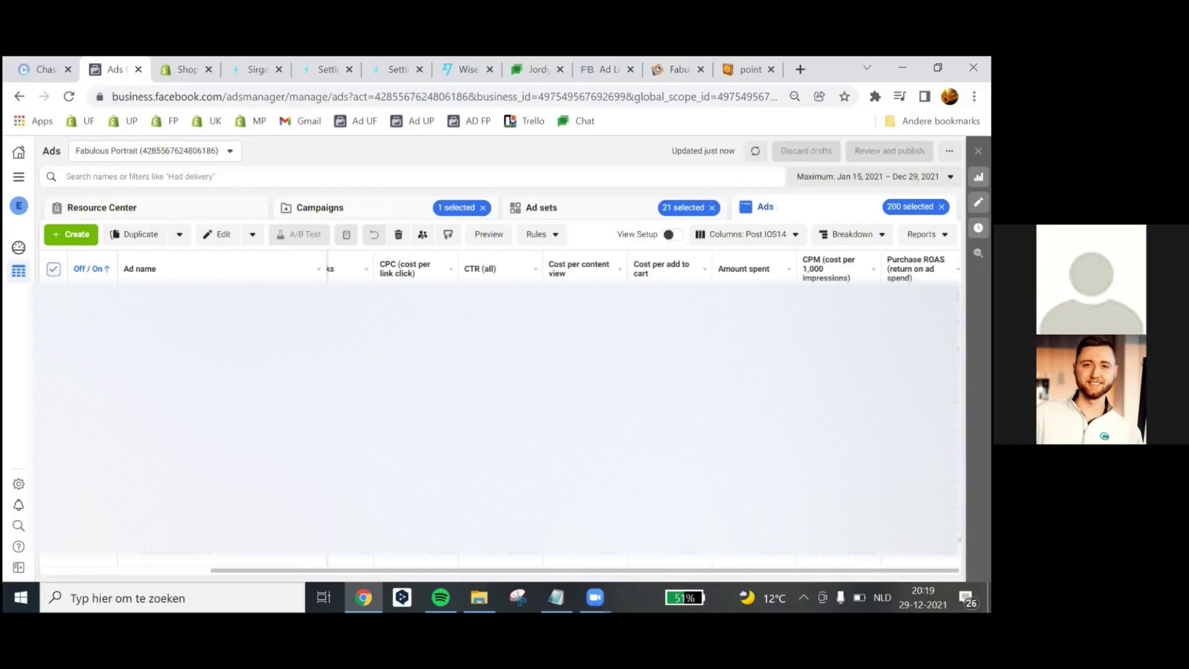
left_click(565, 217)
left_click(53, 271)
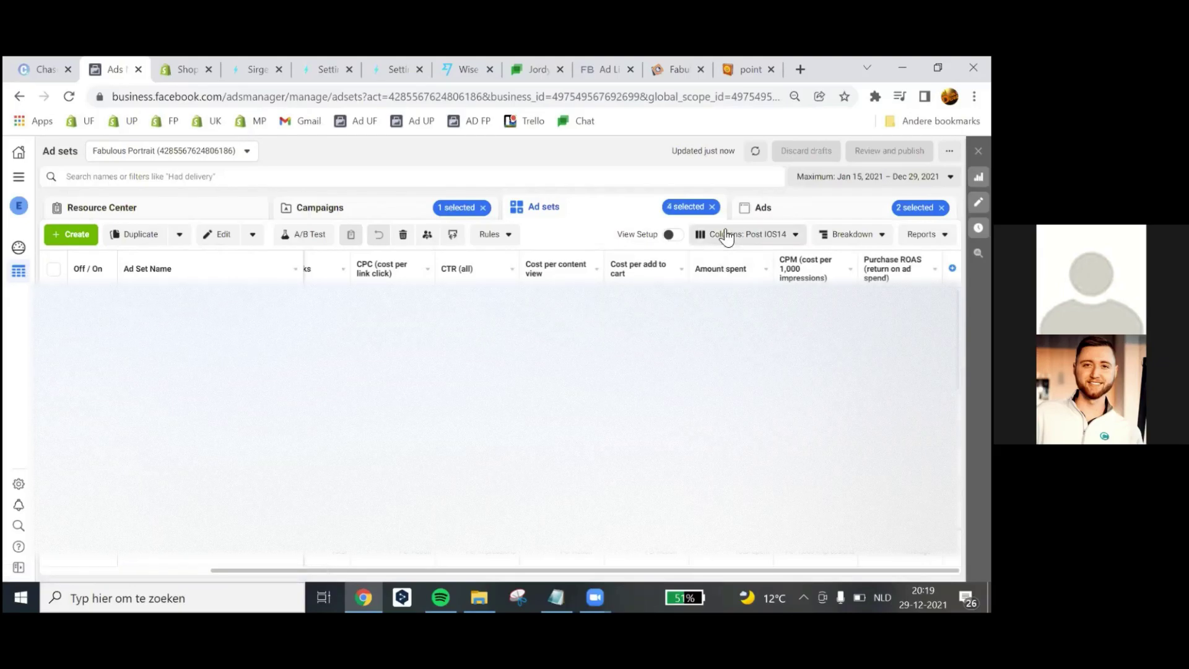
left_click(779, 210)
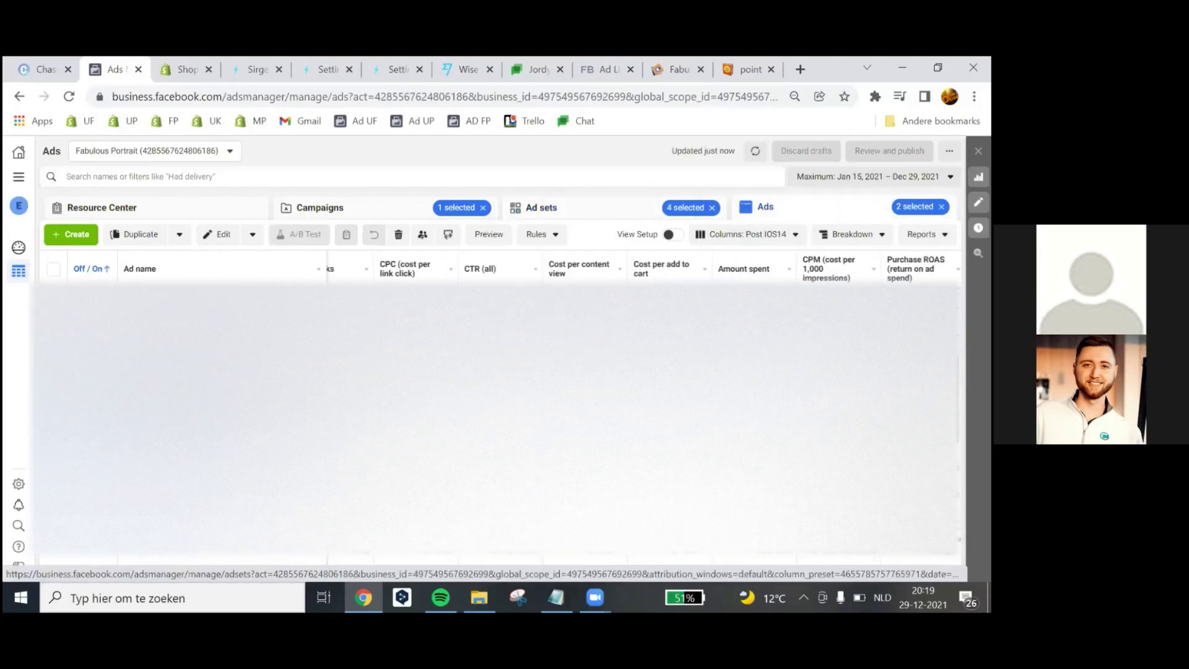
left_click(54, 270)
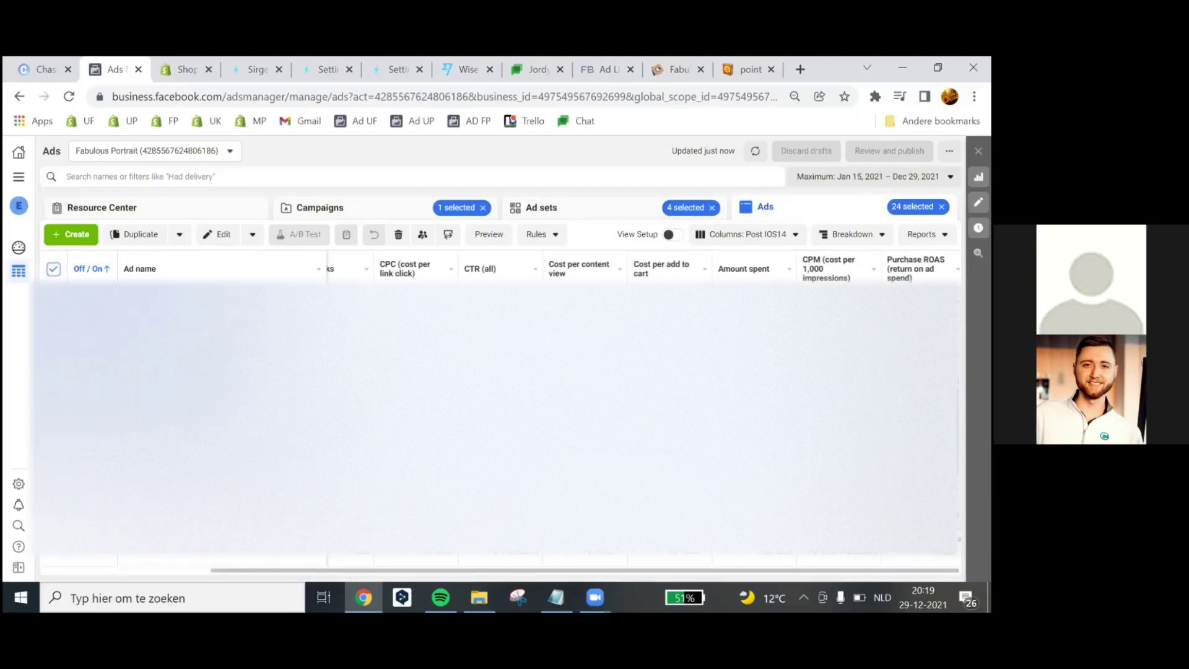
Step: Open the bulk editor for the 24 ads and fill their URL parameters with the Sirge UTM string
left_click(217, 238)
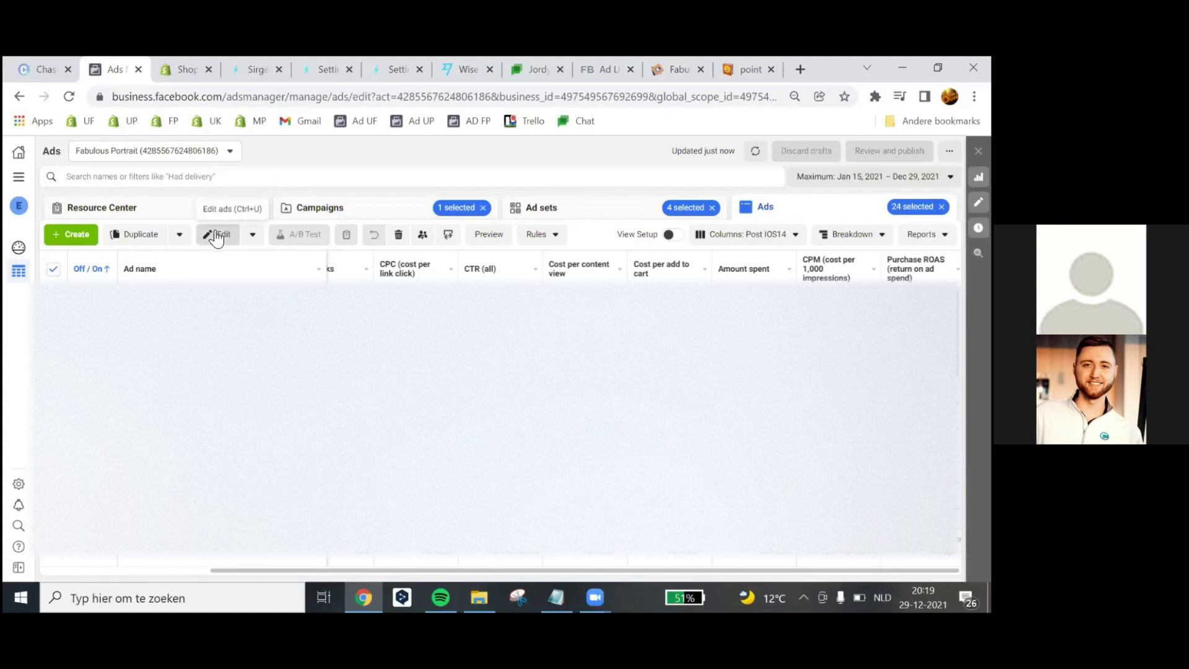
scroll(475, 388, "down", 5)
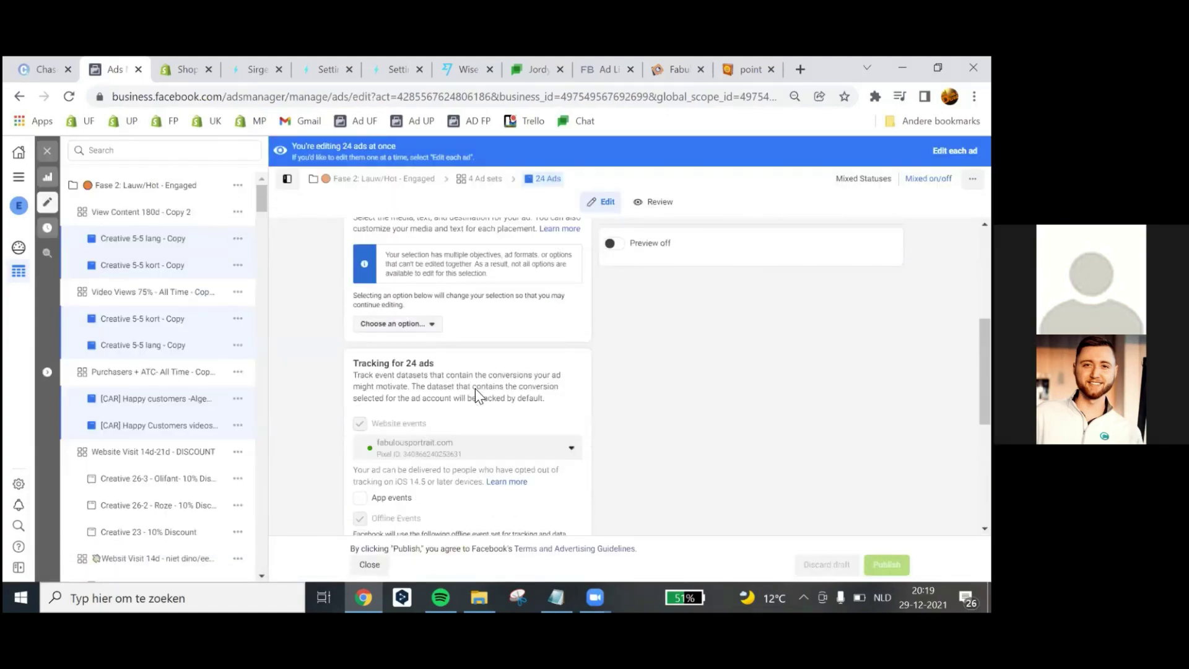
scroll(475, 389, "up", 2)
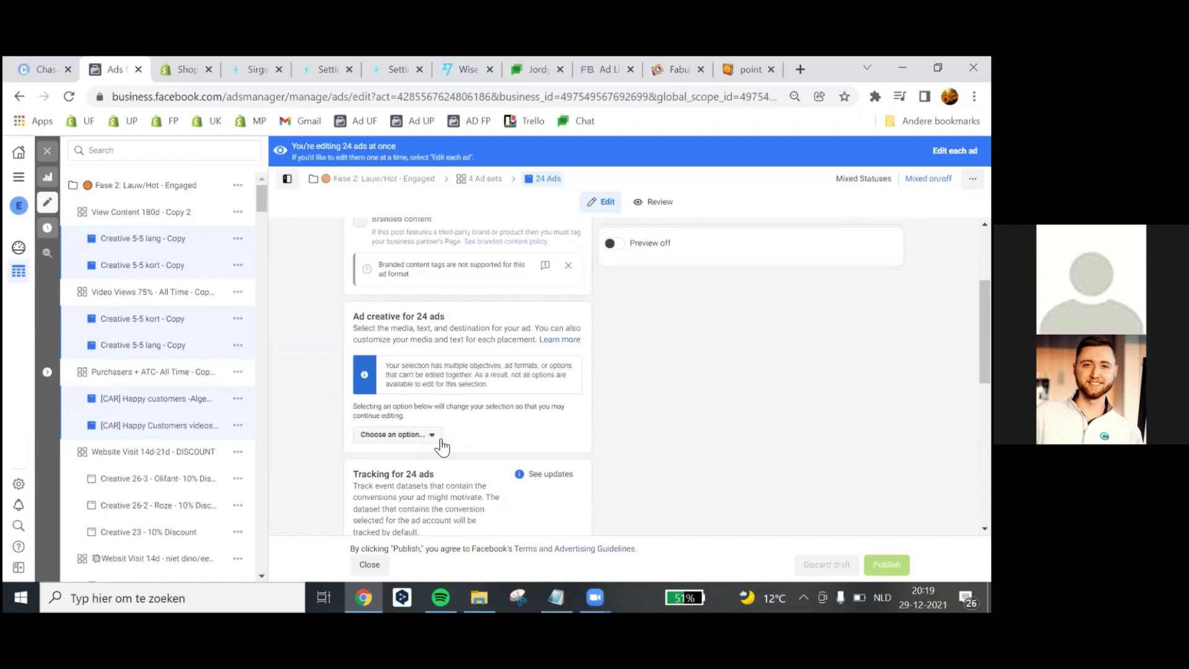
scroll(489, 430, "down", 5)
scroll(545, 415, "up", 10)
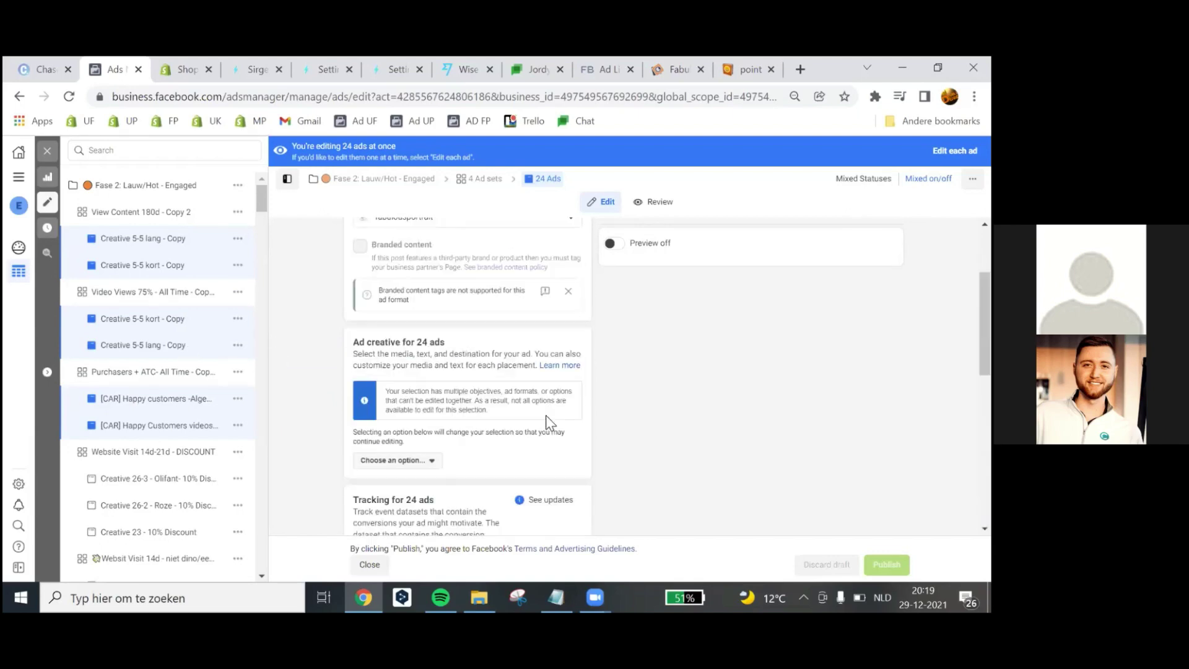
scroll(495, 412, "down", 6)
scroll(478, 415, "down", 4)
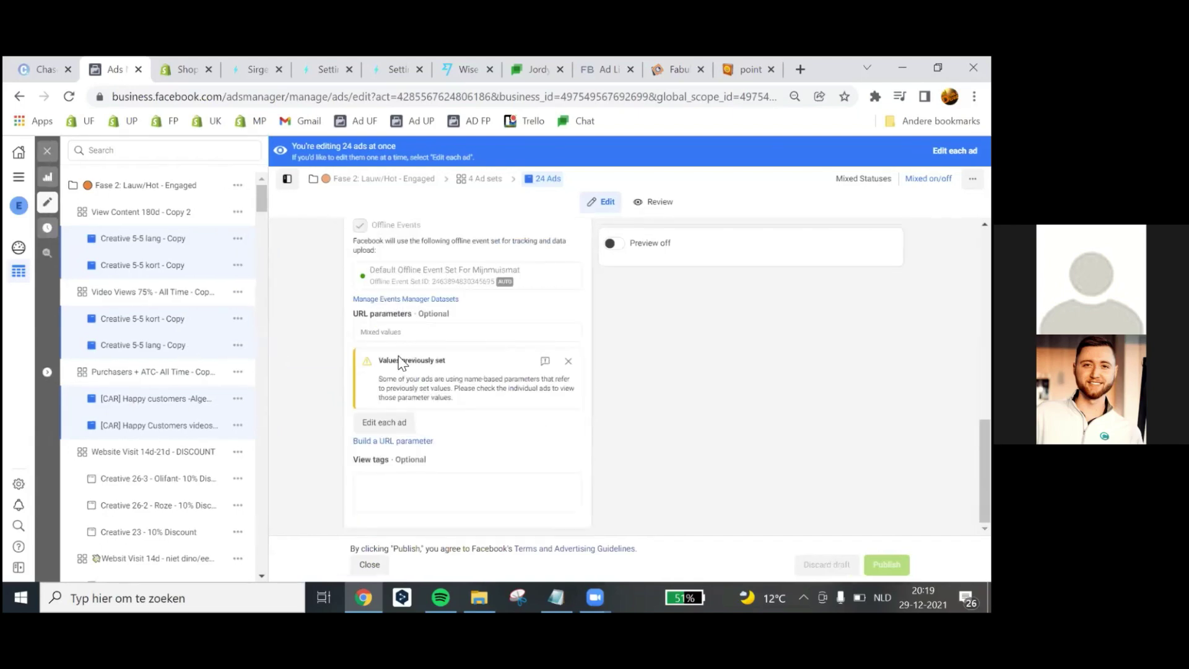
left_click(399, 334)
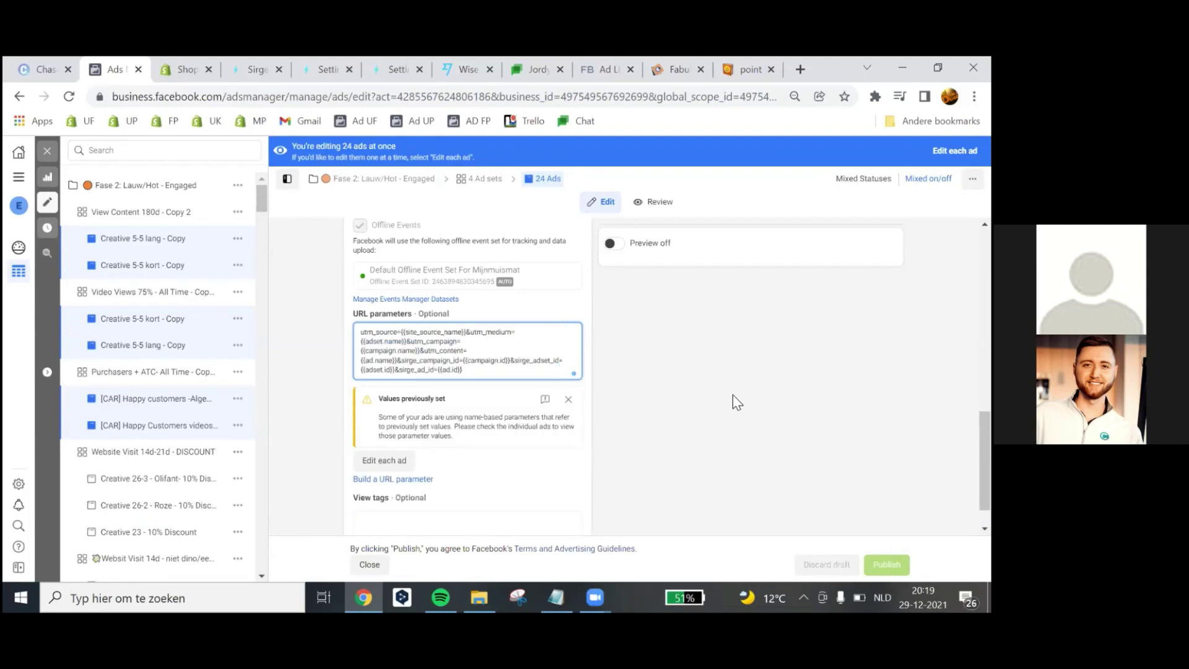
left_click(802, 467)
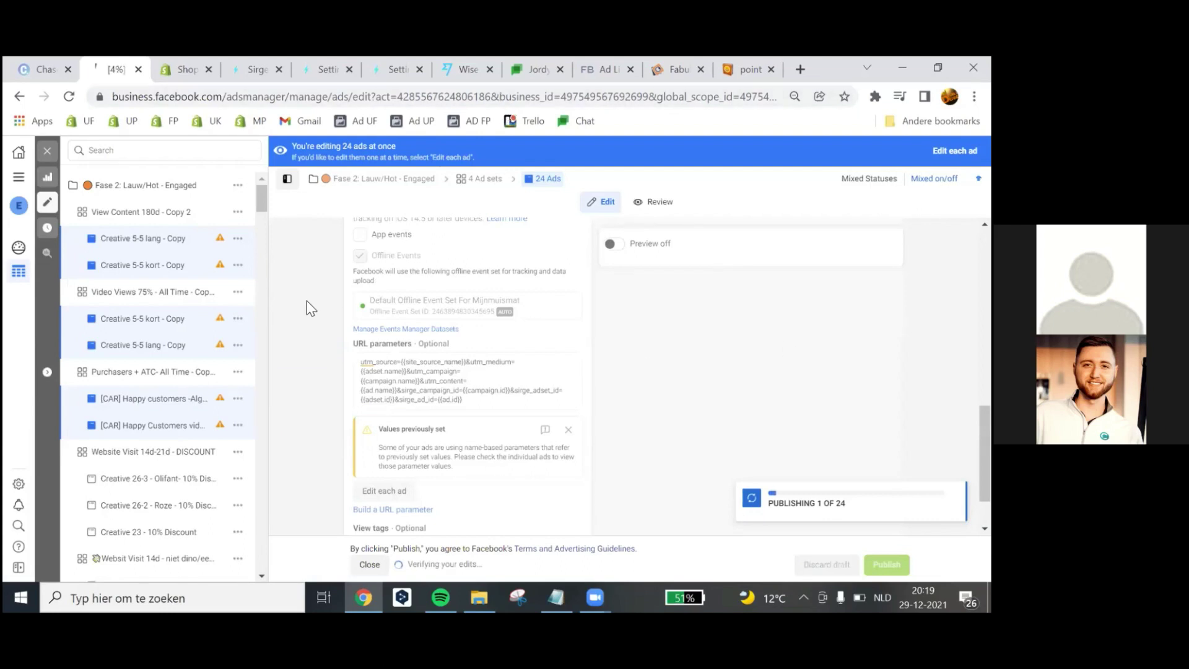
Step: In Shopify, leave the checkout settings and review the analytics overview dashboard's sessions figure
left_click(164, 73)
scroll(266, 280, "up", 15)
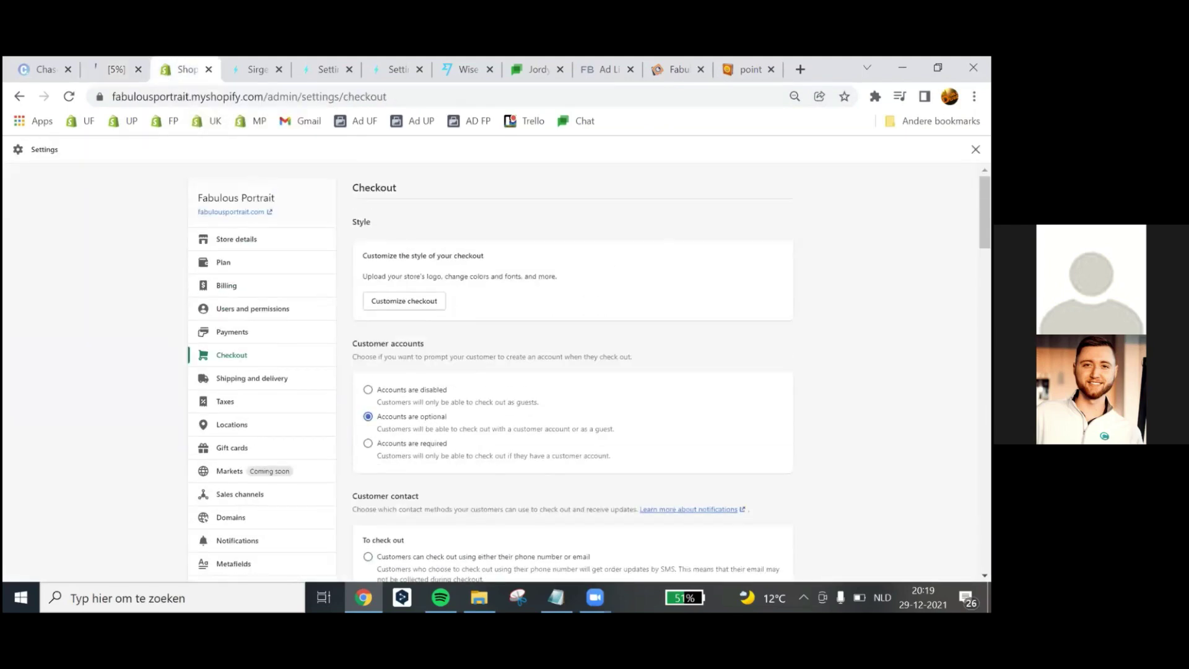
key("Escape")
left_click(56, 248)
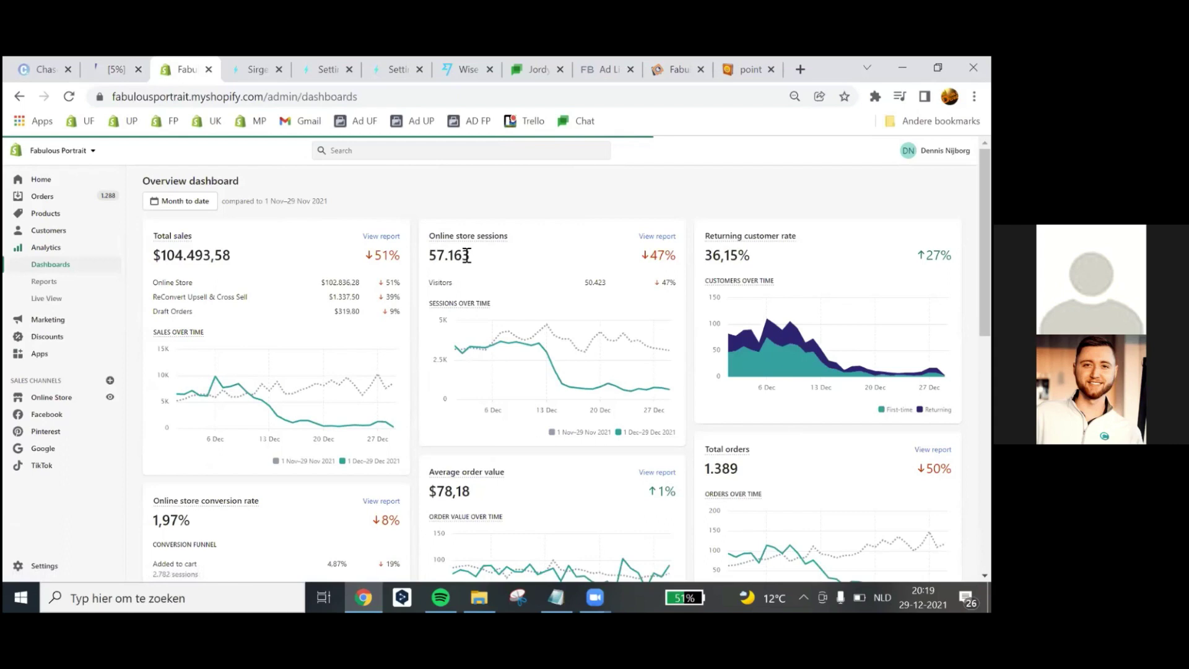
double_click(465, 256)
left_click(458, 264)
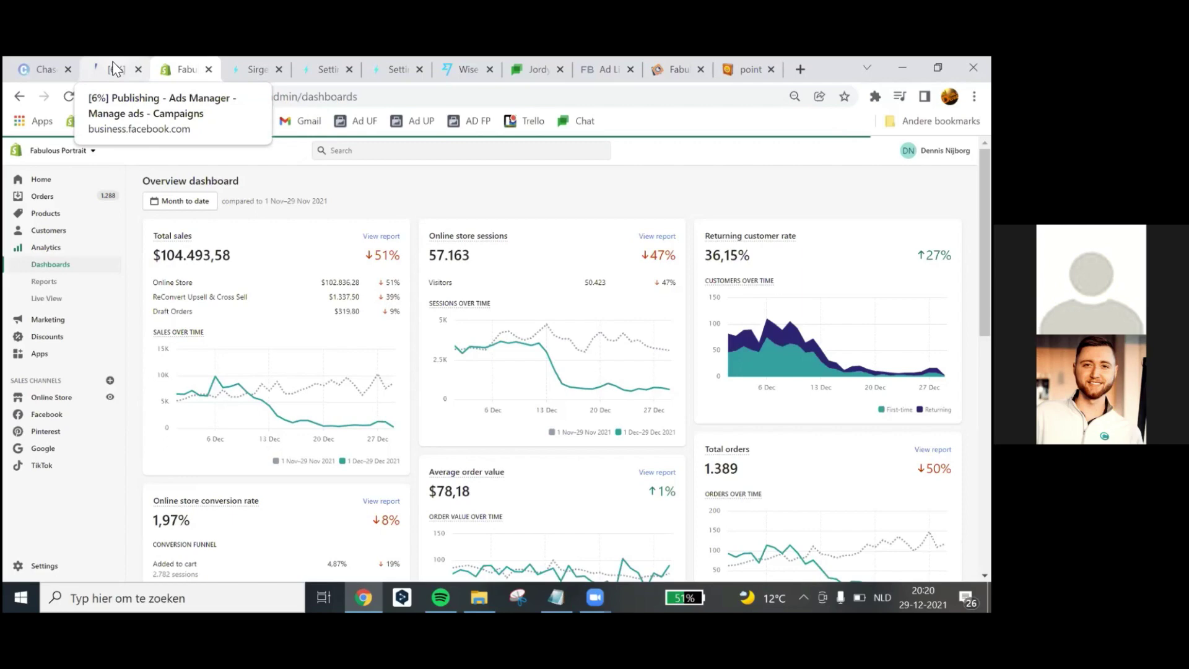
scroll(591, 383, "down", 4)
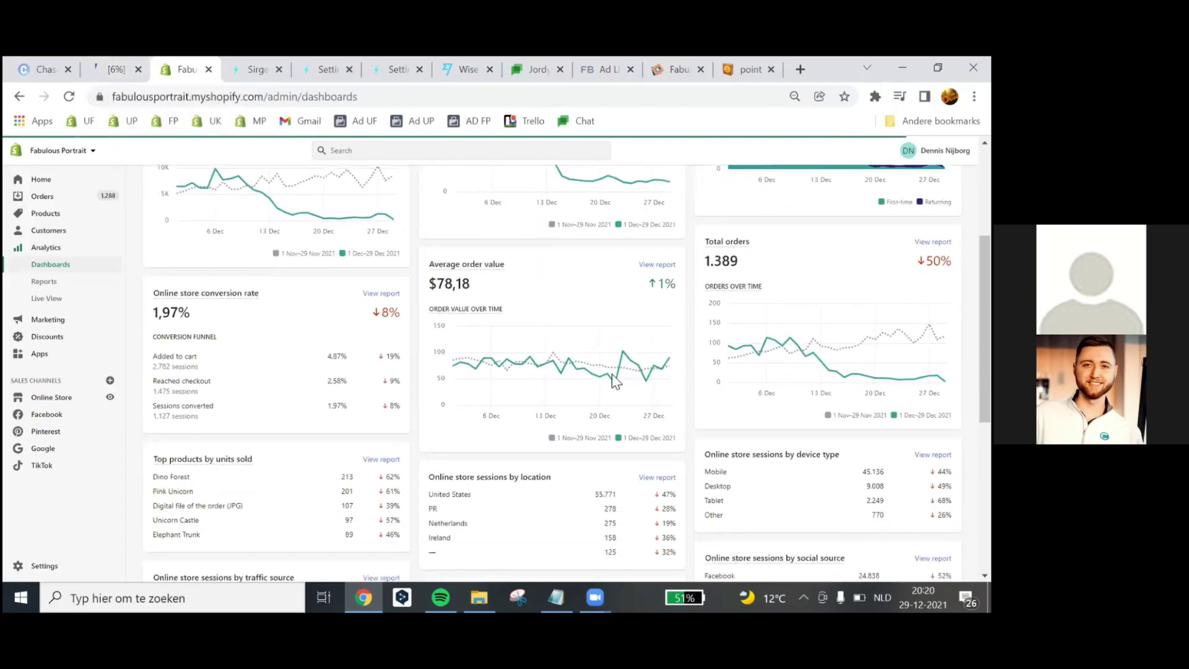
scroll(591, 377, "down", 1)
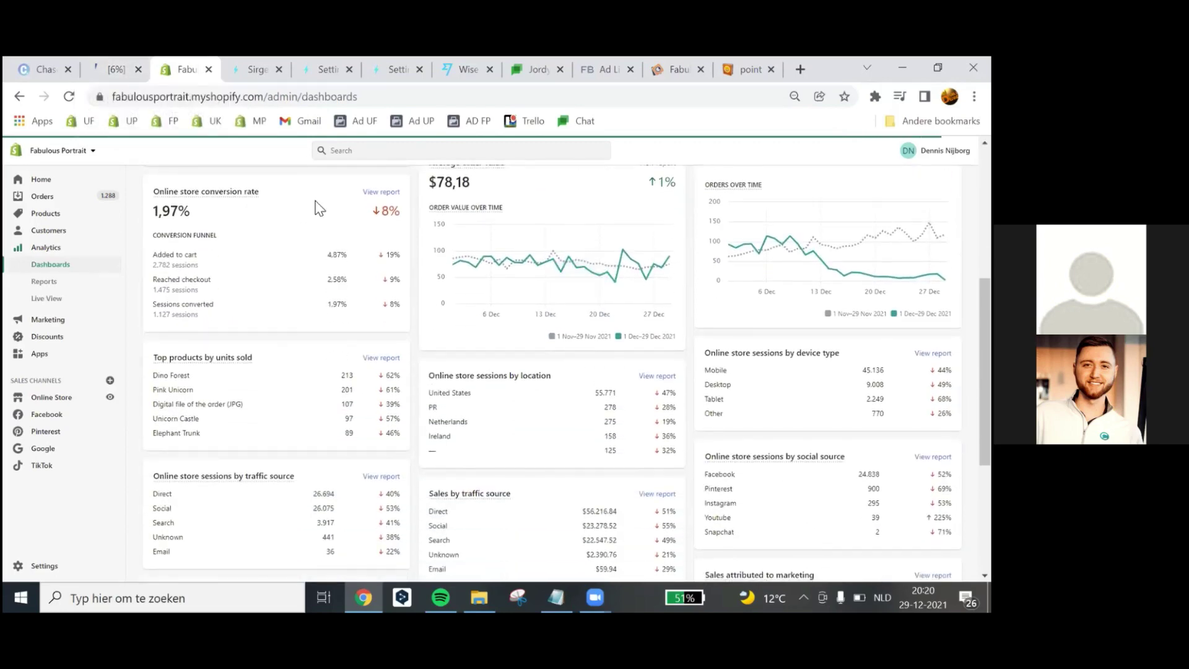
Step: Check ads publishing progress, set the Shopify dashboard to Last 7 days, then return to Ads Manager
left_click(117, 68)
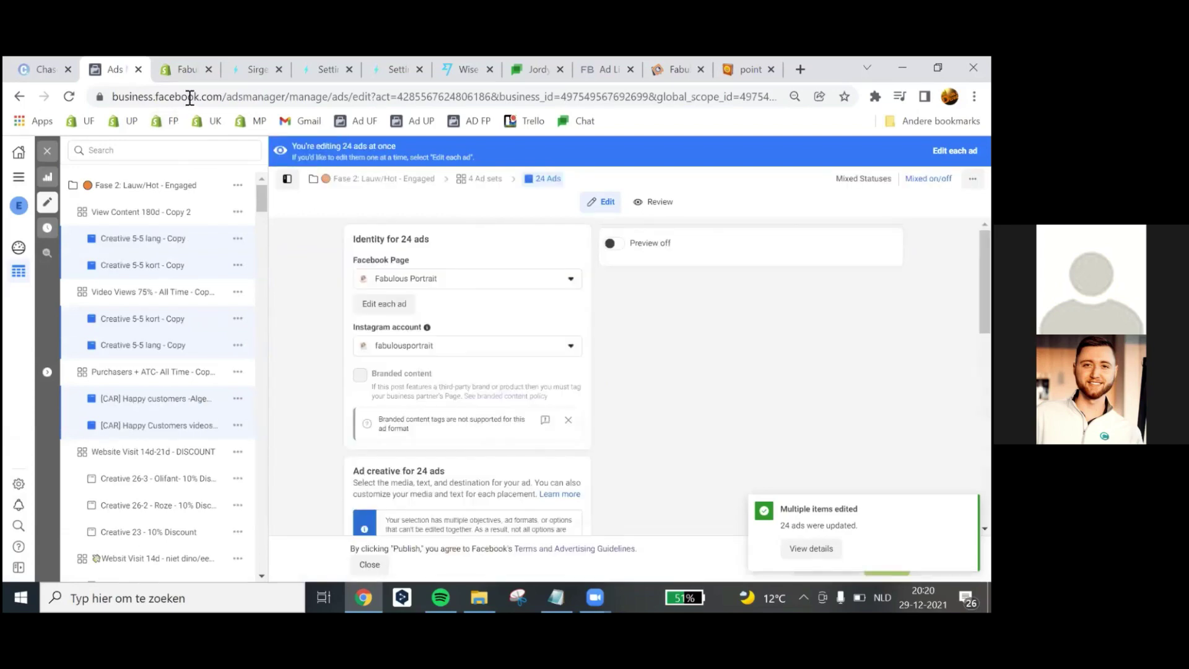
left_click(186, 69)
scroll(225, 197, "up", 5)
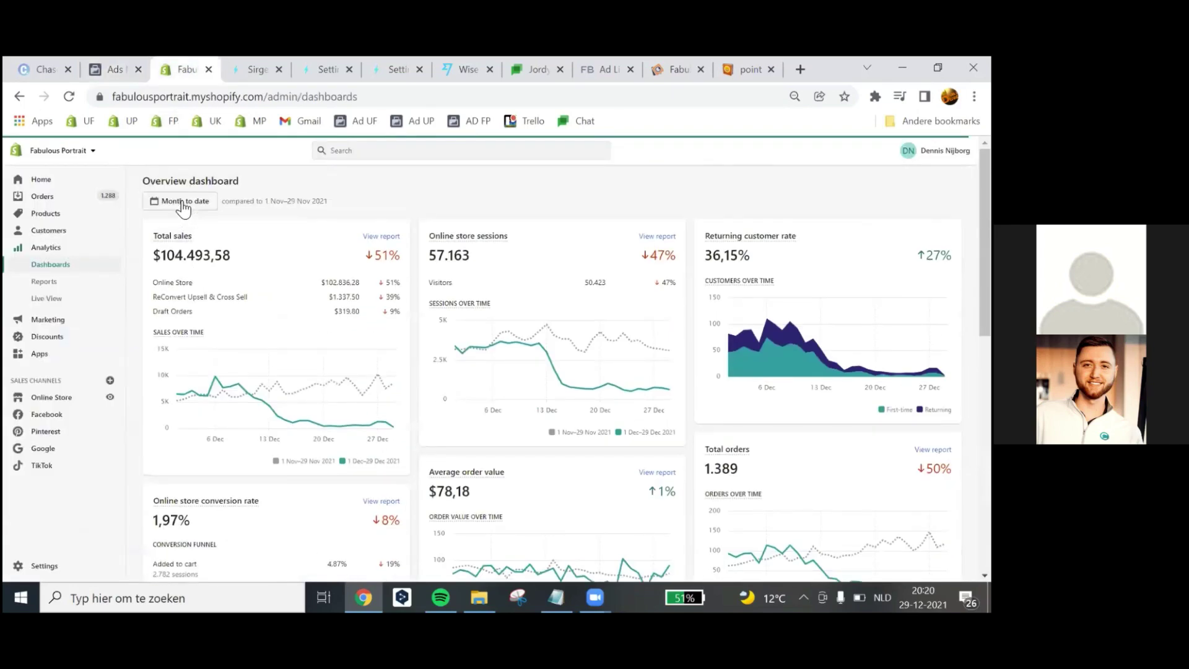
left_click(176, 201)
left_click(197, 243)
left_click(183, 275)
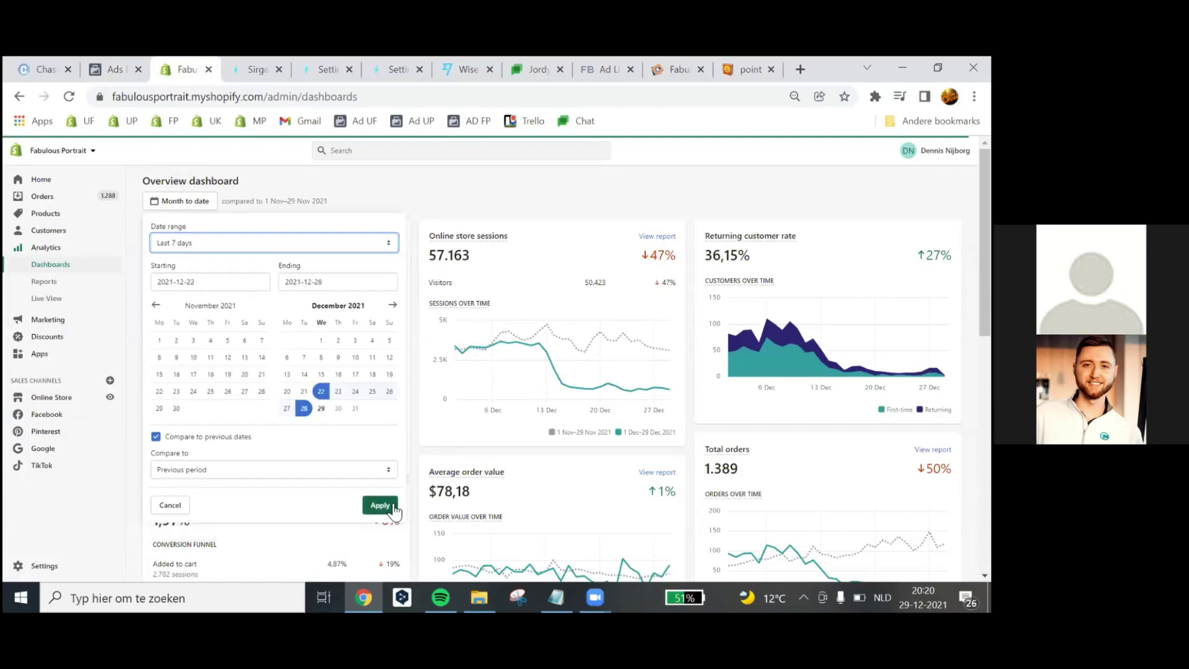
left_click(380, 522)
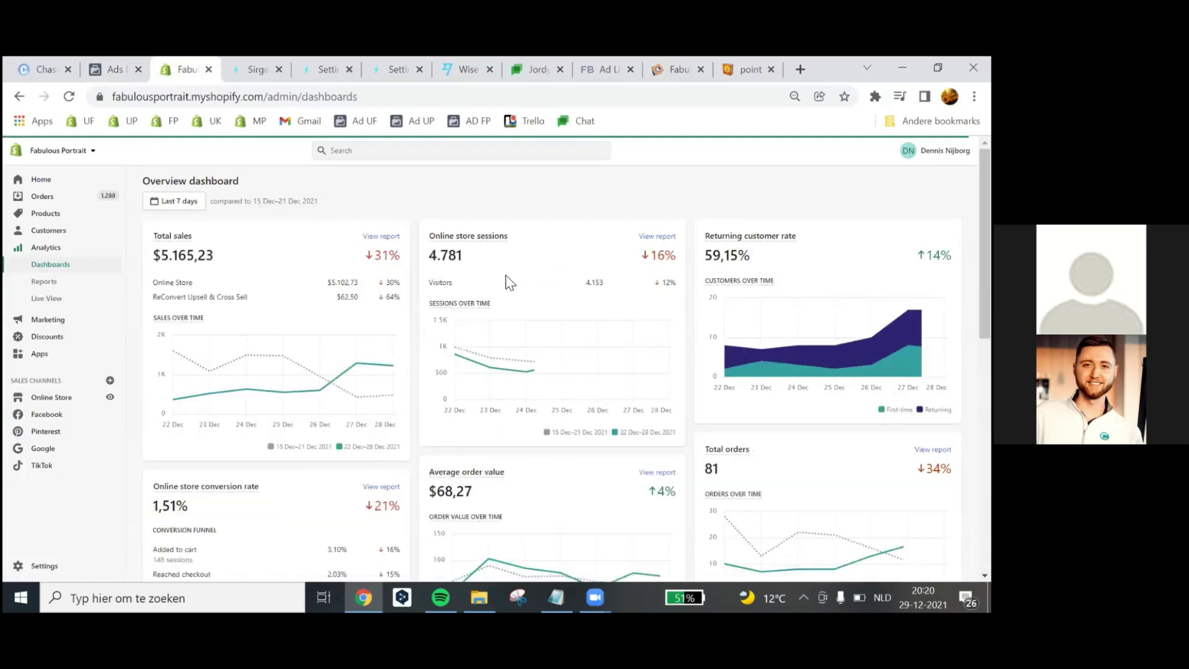
left_click_drag(471, 255, 426, 256)
left_click(445, 255)
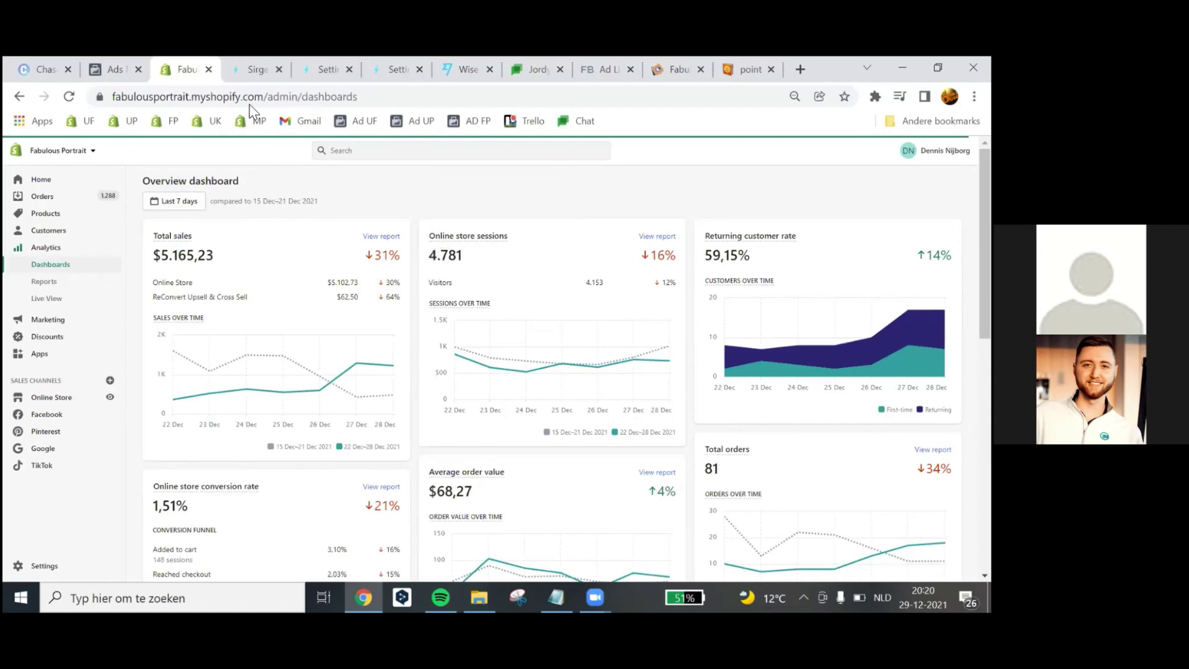
left_click(115, 70)
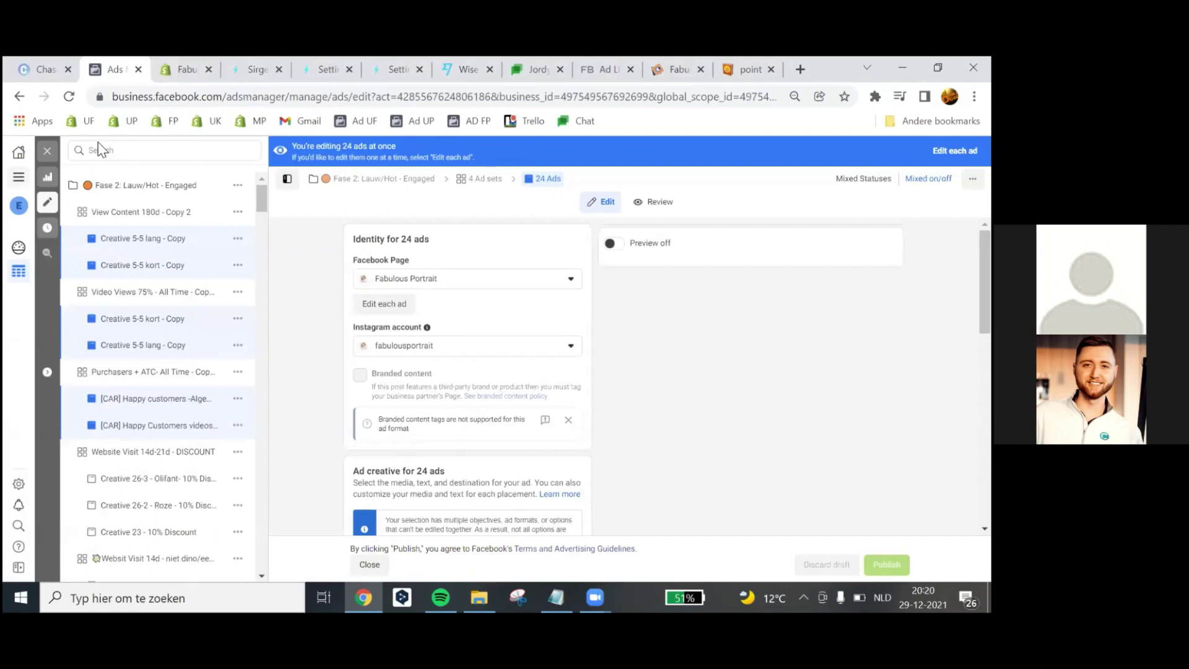
Step: Close the ad editor keeping all edits, deselect the 24 ads, and show the Campaigns list
left_click(47, 151)
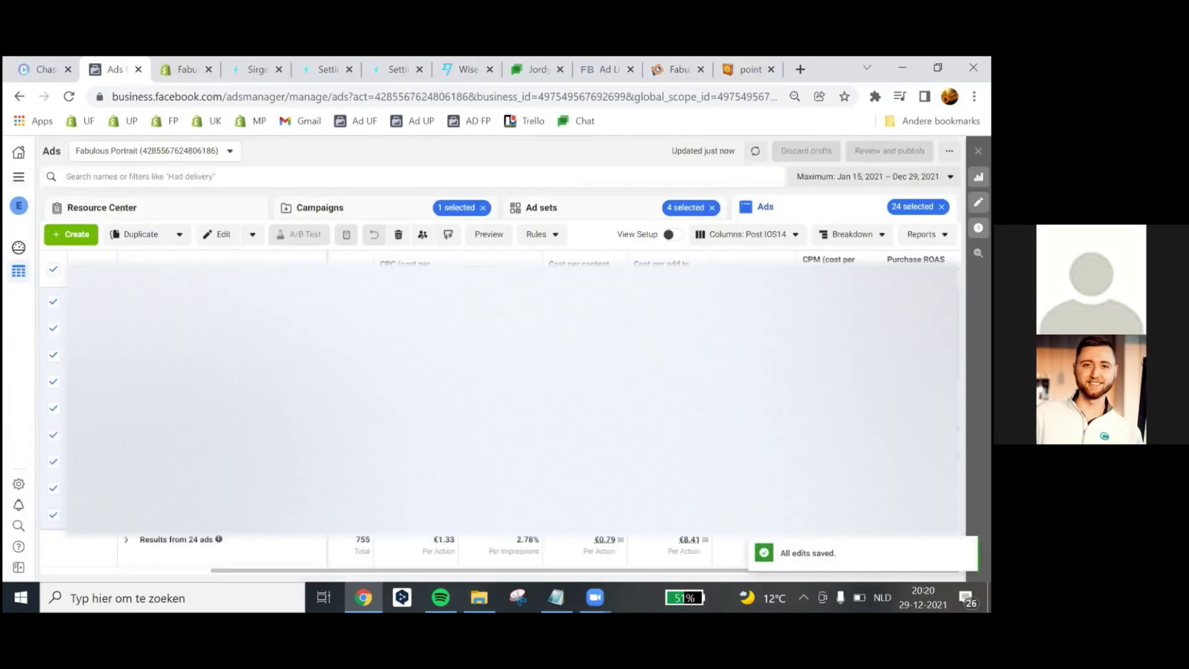
left_click(53, 268)
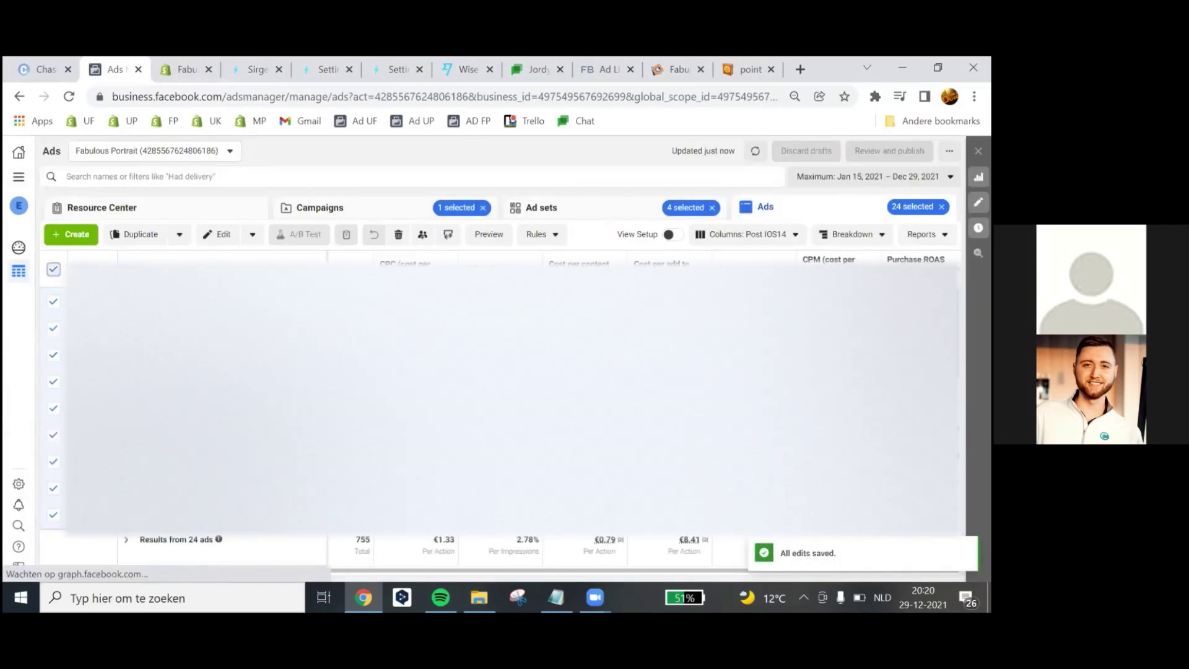
left_click(388, 210)
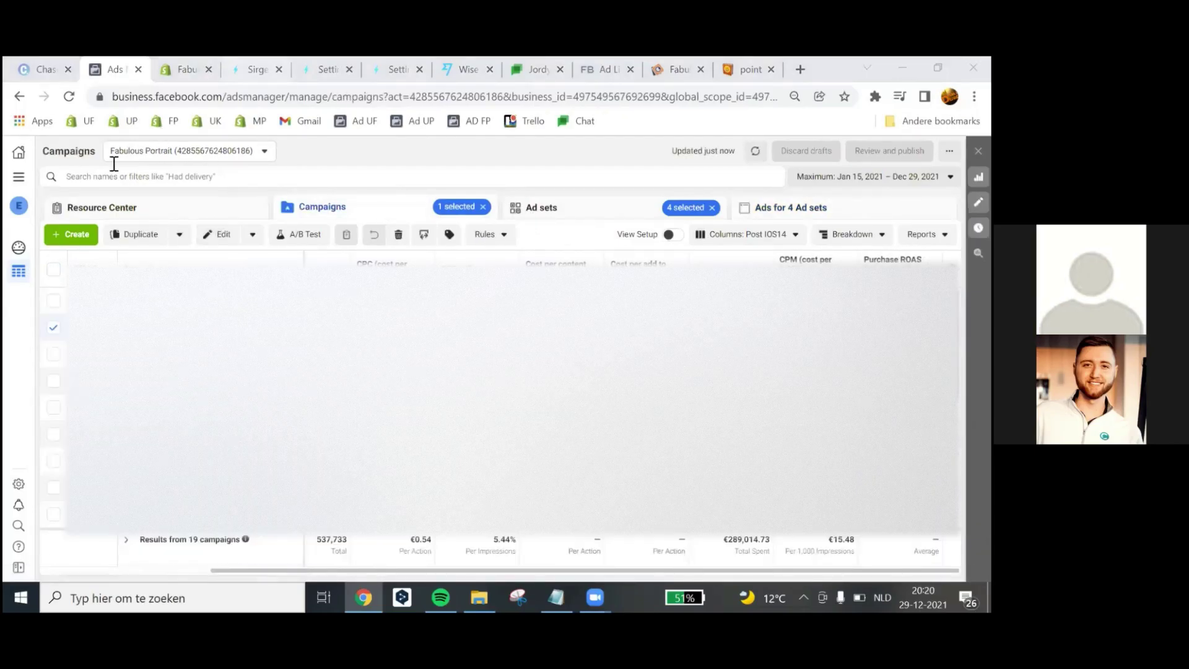
key("ctrl+Tab")
key("ctrl+Tab")
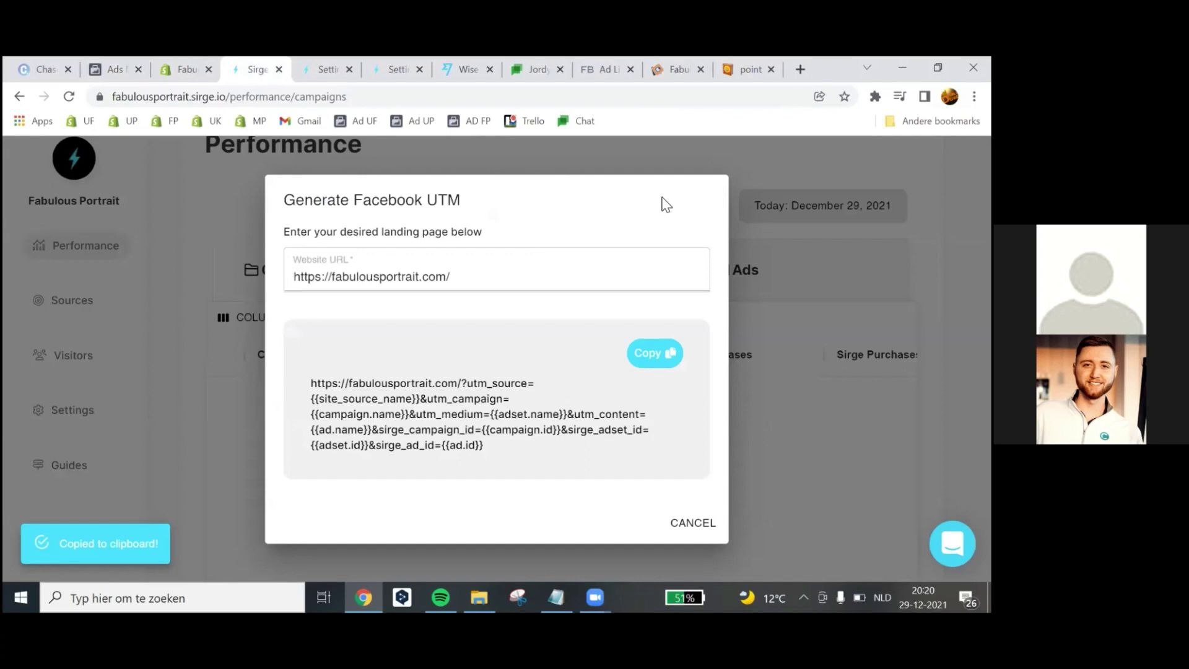
Step: Dismiss the Facebook UTM dialog and reload Sirge to show two active campaigns totalling €158.57
left_click(692, 523)
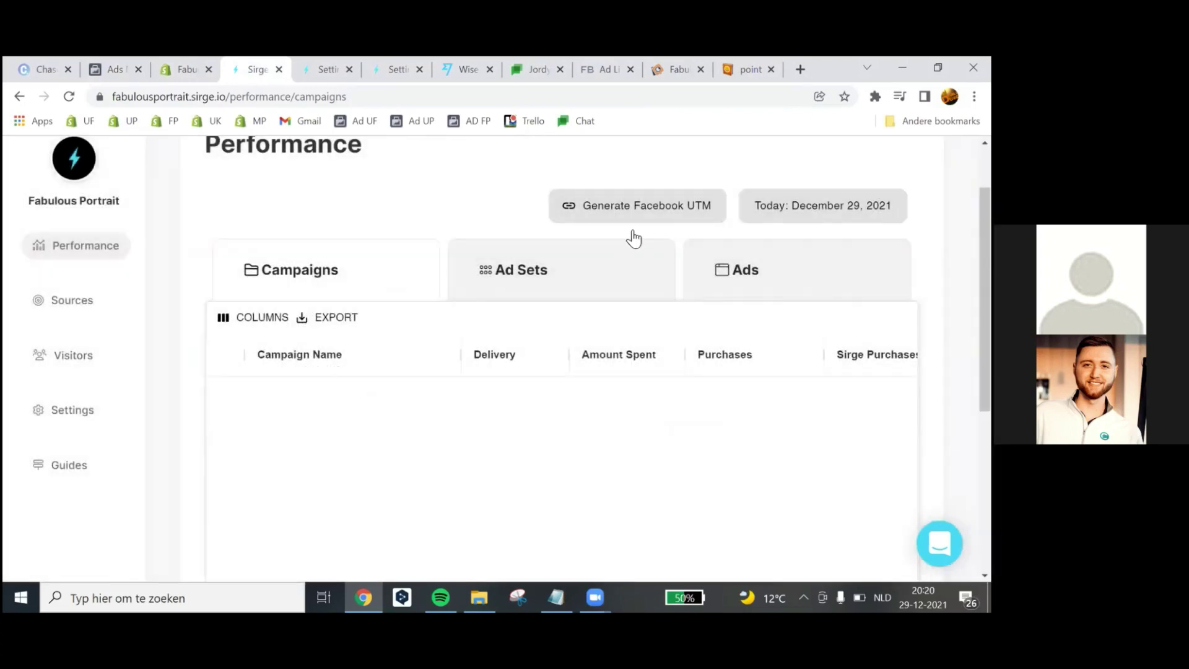
scroll(465, 324, "down", 1)
scroll(503, 303, "up", 3)
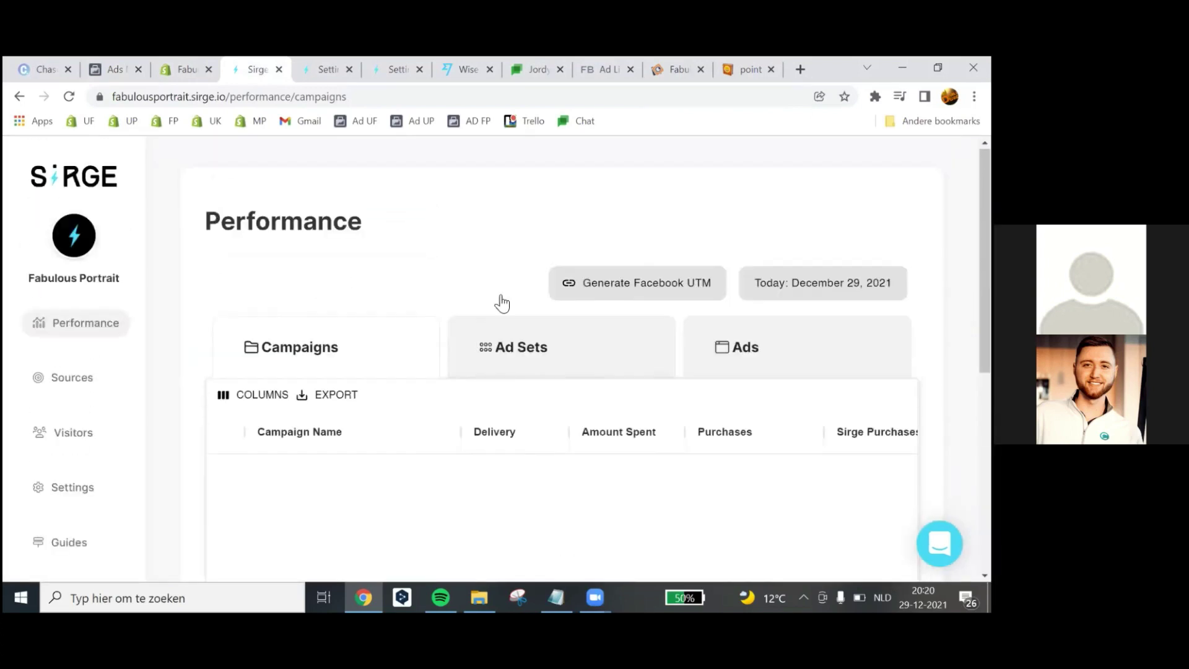
left_click(70, 96)
scroll(388, 273, "down", 1)
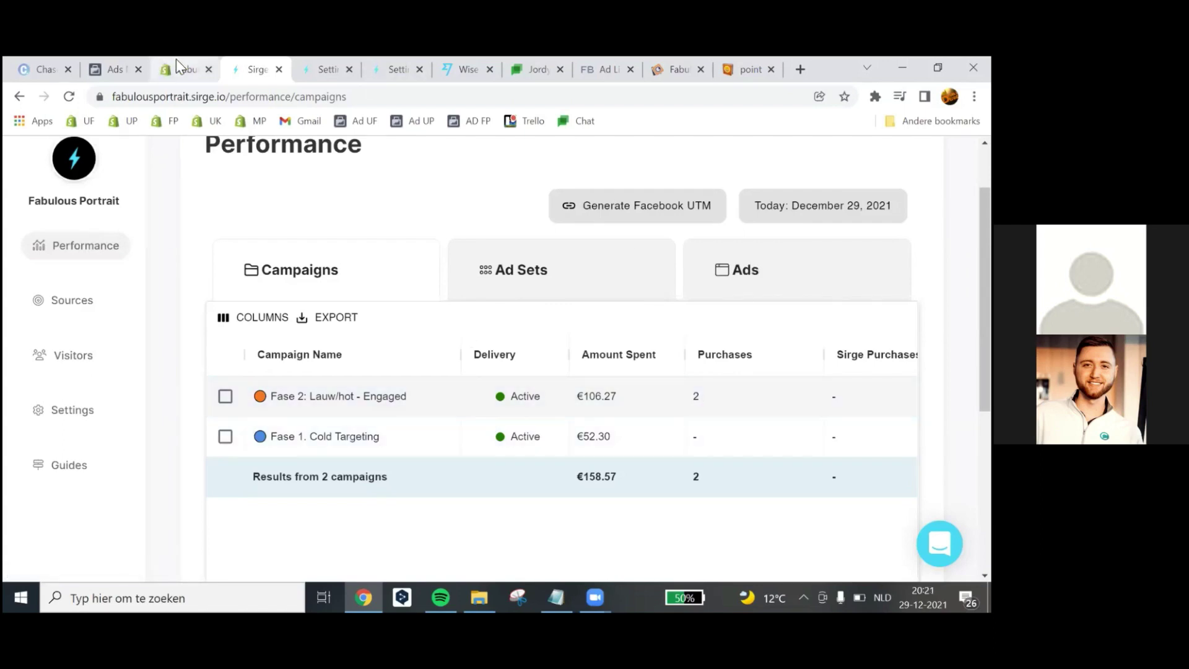
Step: Limit Facebook Ads Manager's campaign results to Today (Dec 29, 2021)
left_click(116, 68)
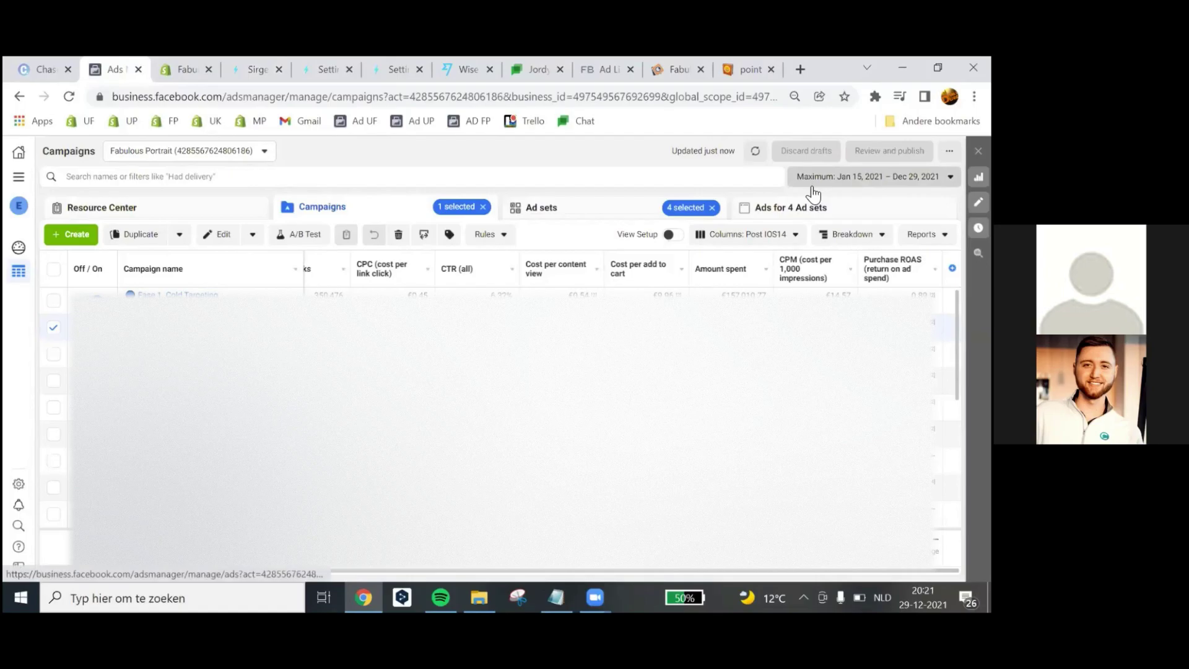
left_click(812, 184)
left_click(910, 237)
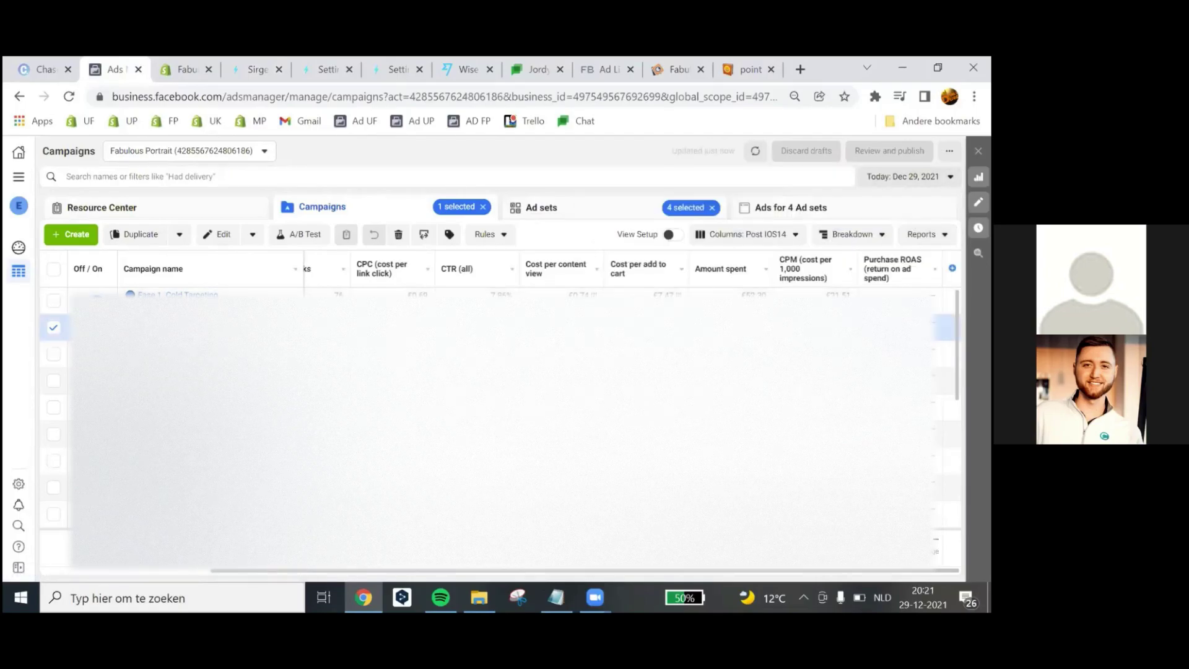
left_click_drag(480, 570, 347, 571)
Step: Show Performance columns in Ads Manager, then compare against Sirge's campaign table
left_click(782, 238)
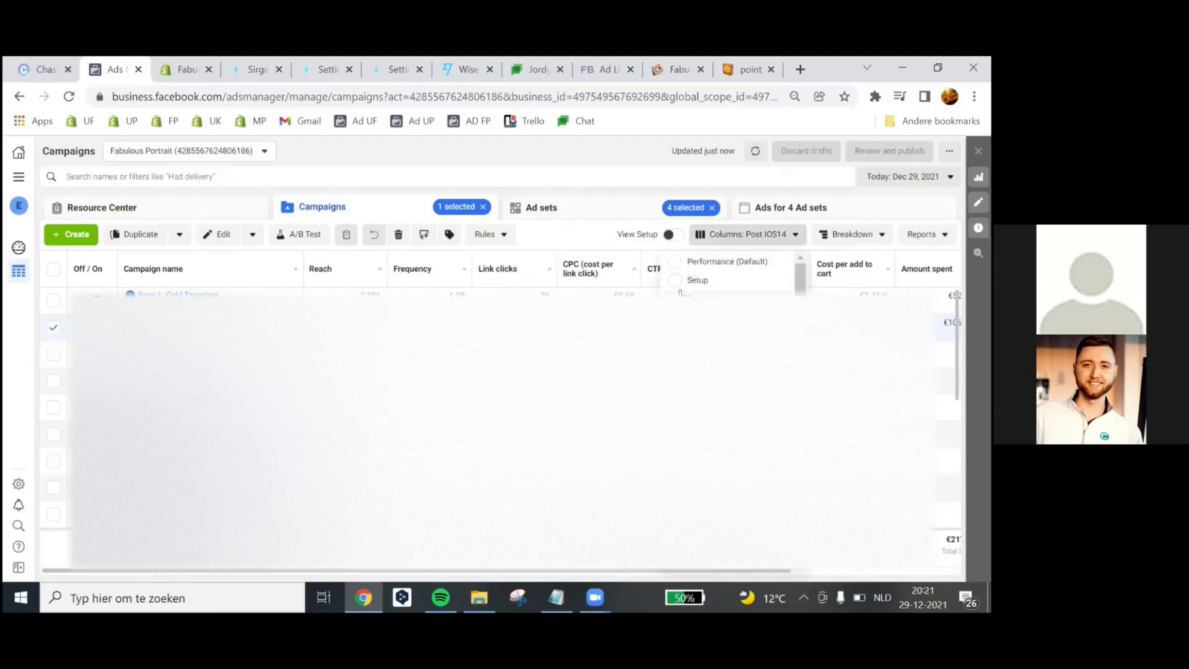
left_click(674, 263)
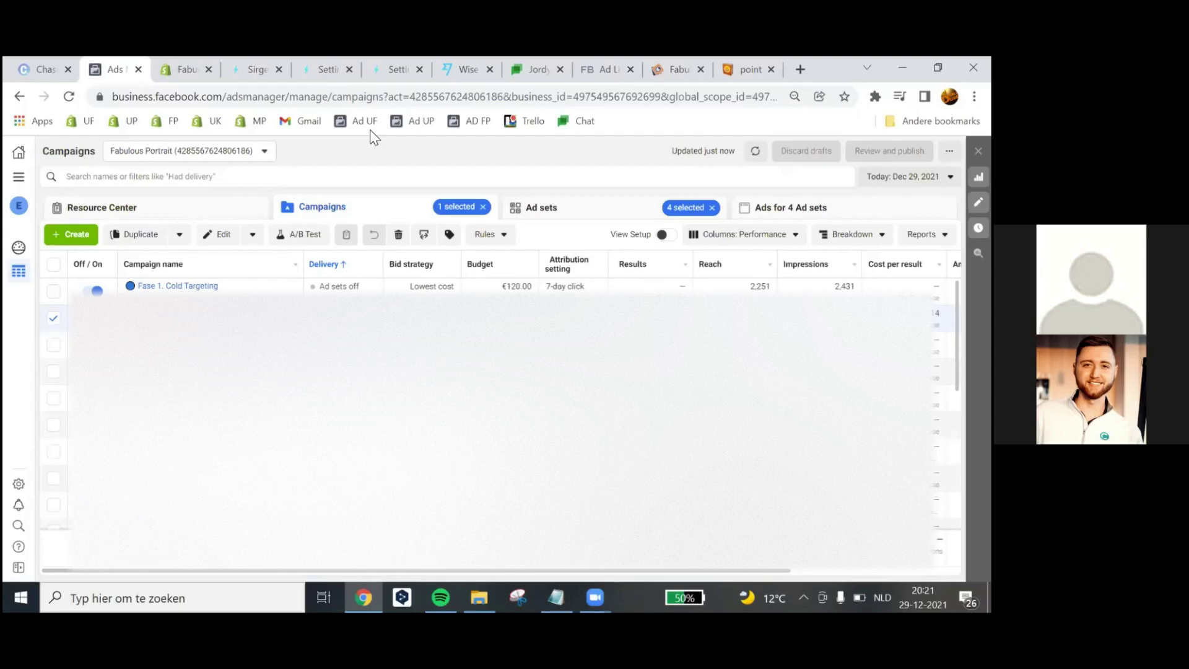
left_click(255, 69)
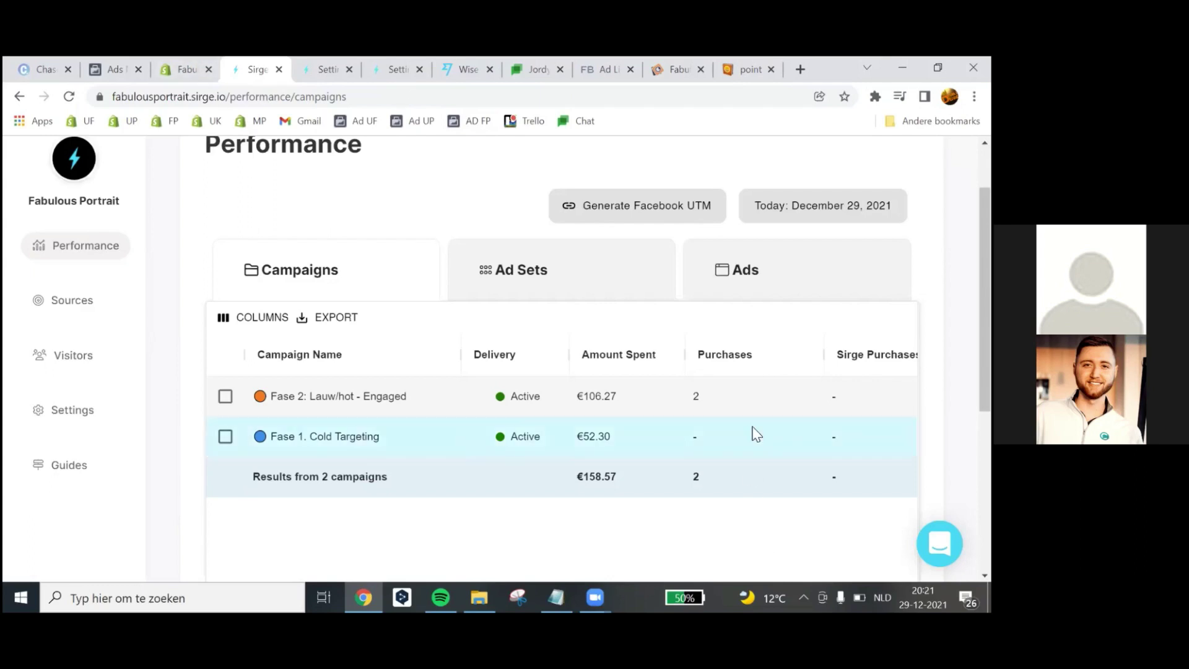
Step: Check Sirge's empty Ad Sets view, return to Campaigns, then revisit Ads Manager's campaign list
left_click(566, 288)
left_click(341, 288)
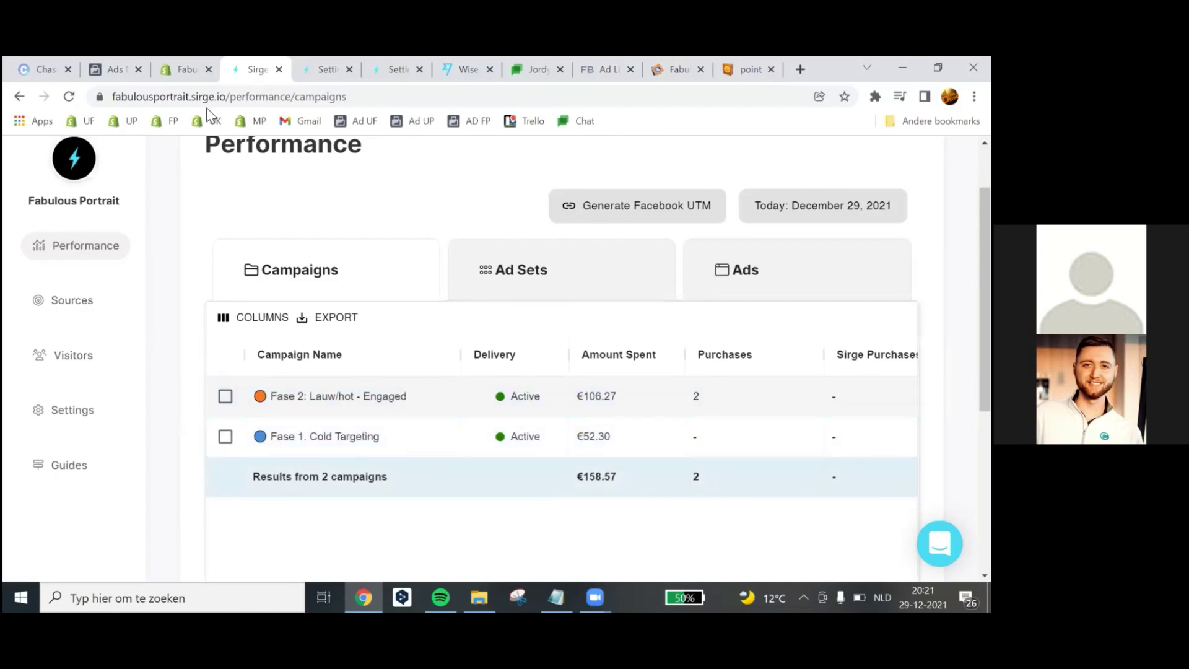
left_click(115, 68)
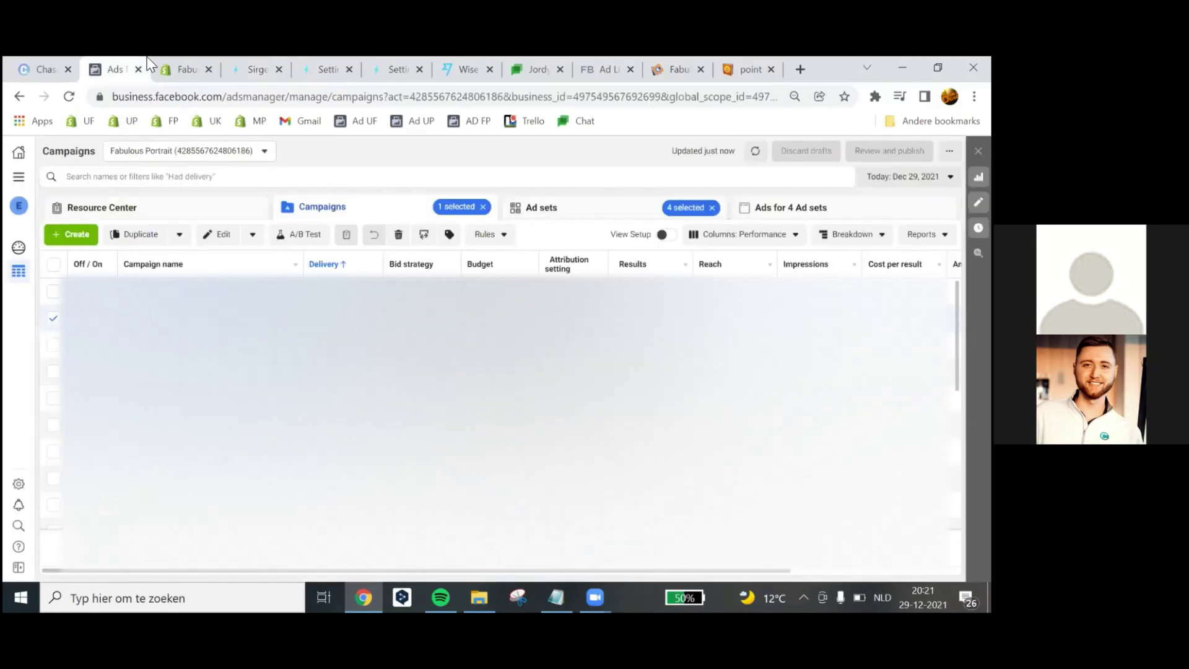